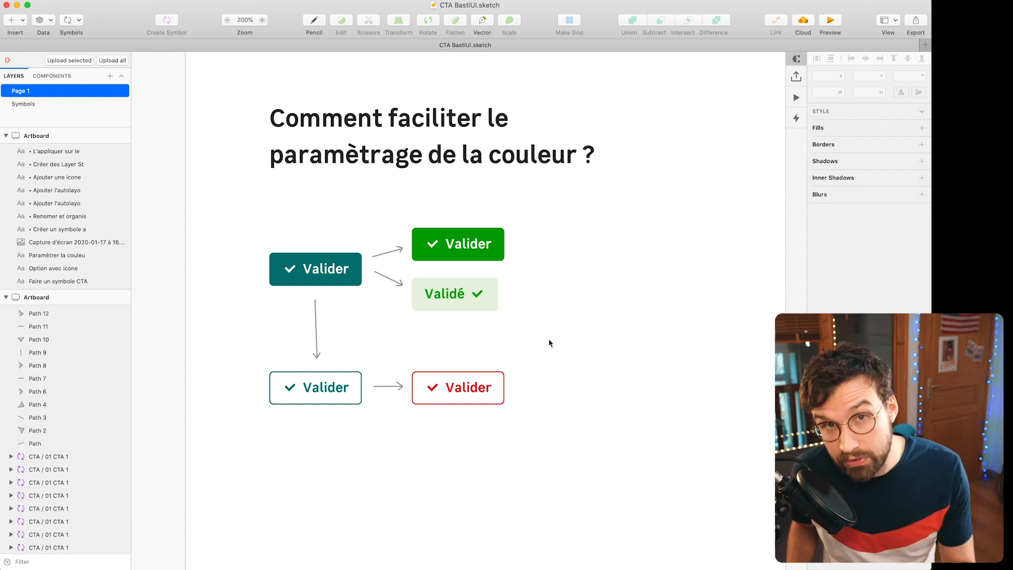
- Draw a rounded rectangle about 171 × 48 beside the Create Symbol image and add the text "Button" over it
{"action": "left_click_drag", "start_coordinate": [610, 265], "coordinate": [419, 430]}
{"action": "left_click_drag", "start_coordinate": [592, 235], "coordinate": [435, 313]}
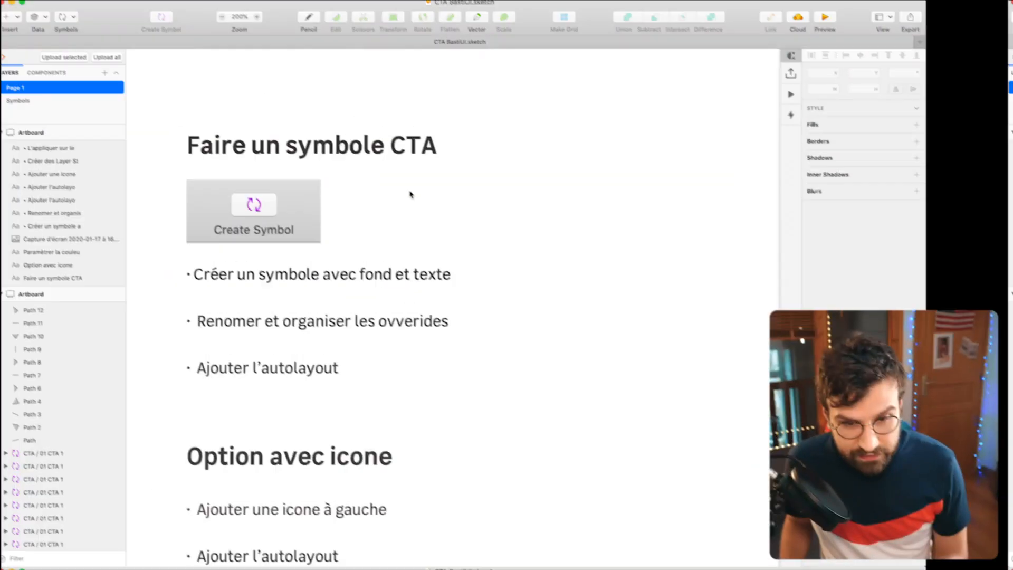
{"action": "mouse_move", "coordinate": [421, 182]}
{"action": "left_mouse_down"}
{"action": "mouse_move", "coordinate": [549, 301]}
{"action": "mouse_move", "coordinate": [600, 236]}
{"action": "left_mouse_up"}
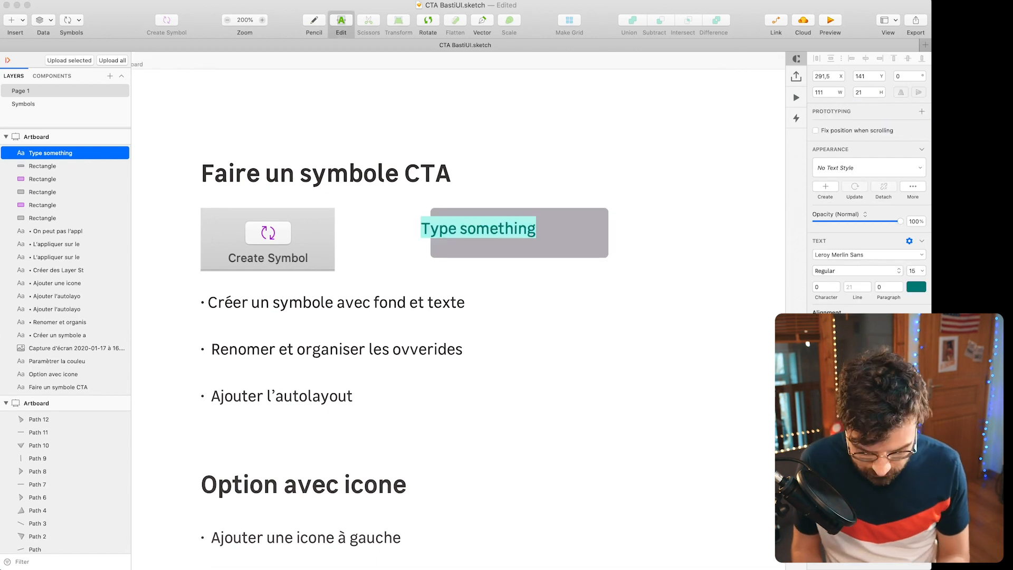
{"action": "type", "text": "Button"}
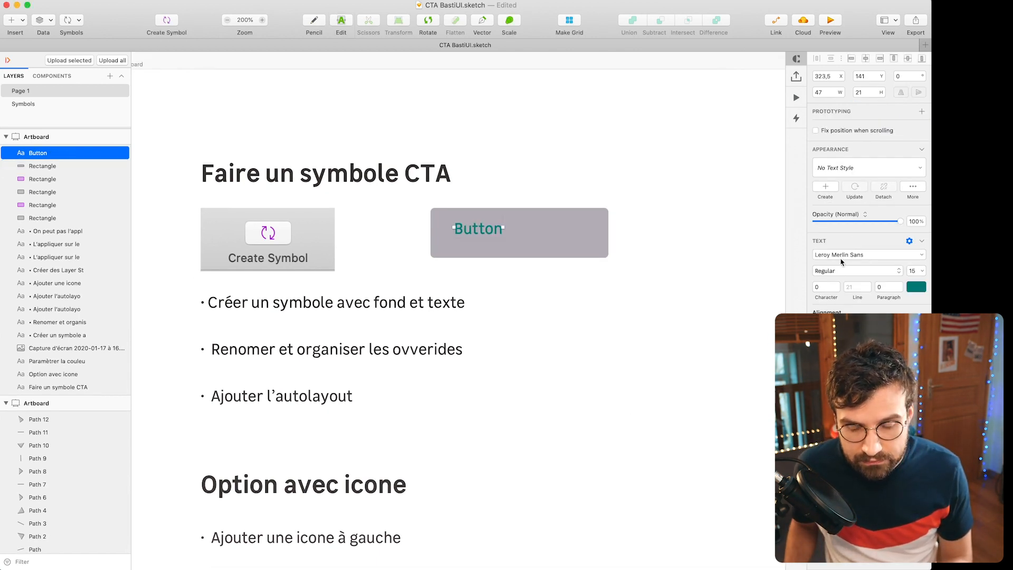
- Align the Button text and its rectangle on their vertical middles and convert them into a symbol named CTA with No Layout
{"action": "left_click_drag", "start_coordinate": [603, 314], "coordinate": [527, 182]}
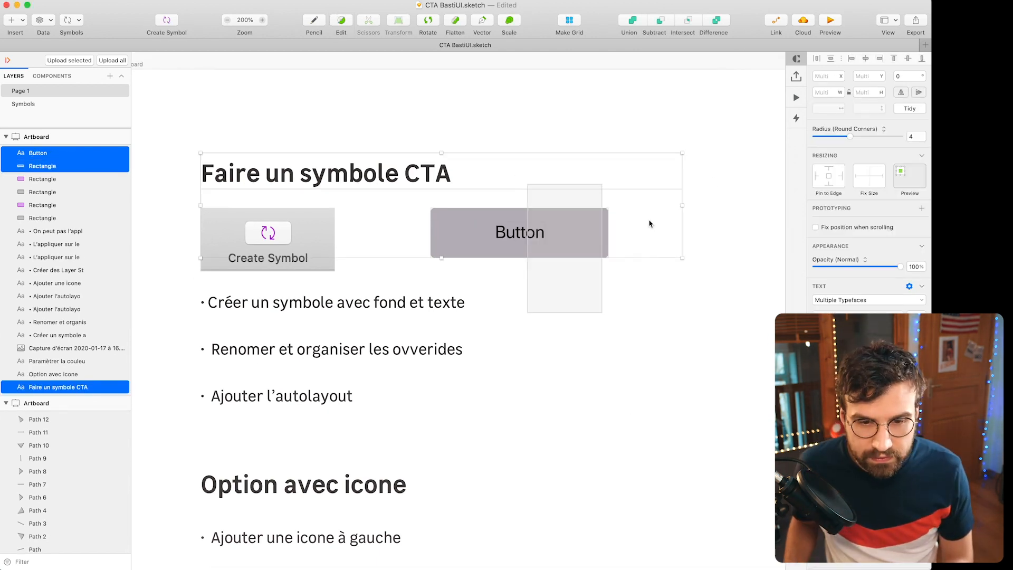
{"action": "left_click", "coordinate": [616, 348]}
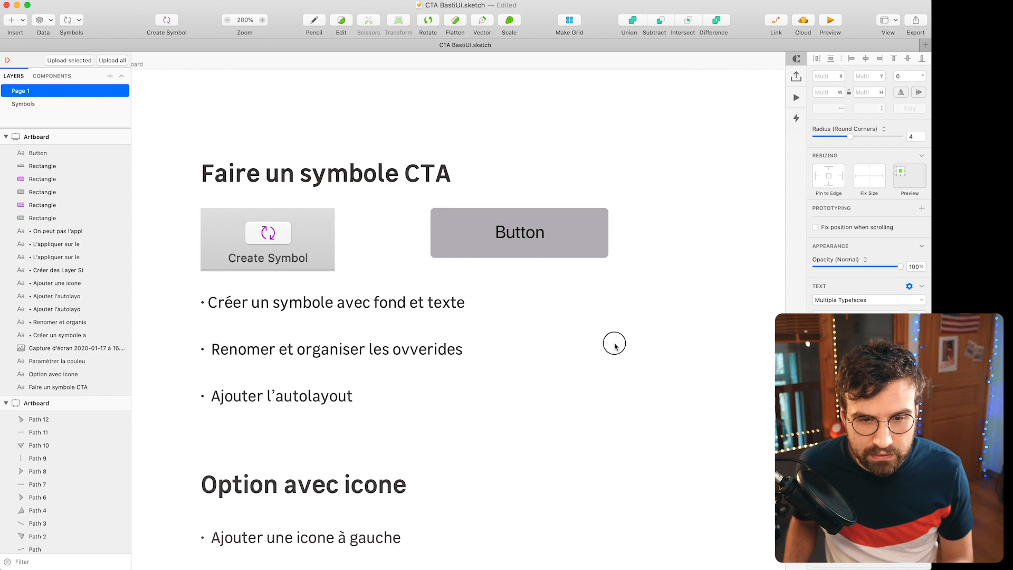
{"action": "left_click", "coordinate": [534, 237]}
{"action": "left_click", "coordinate": [607, 230], "text": "shift"}
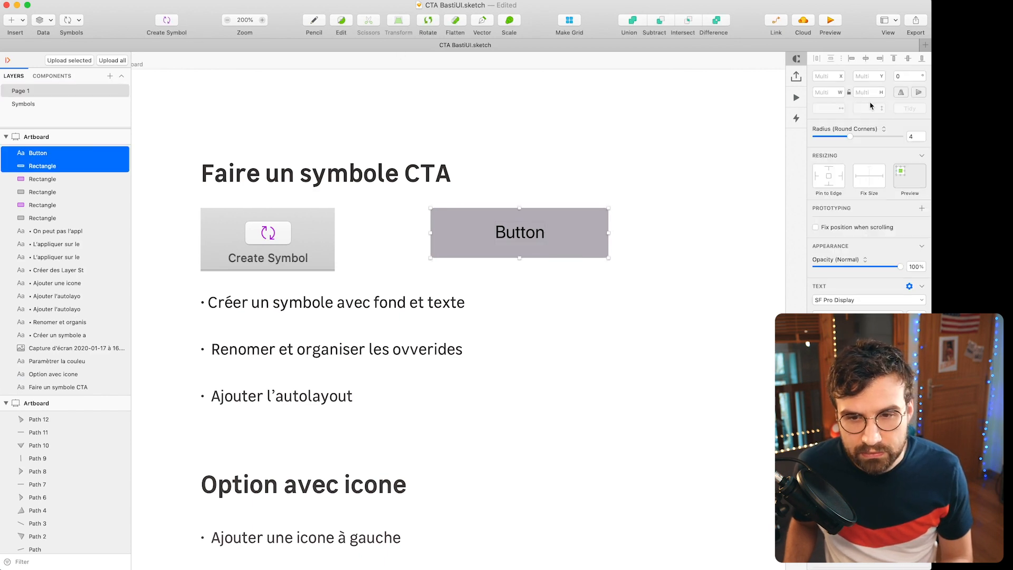
{"action": "left_click", "coordinate": [907, 60]}
{"action": "left_click", "coordinate": [167, 21]}
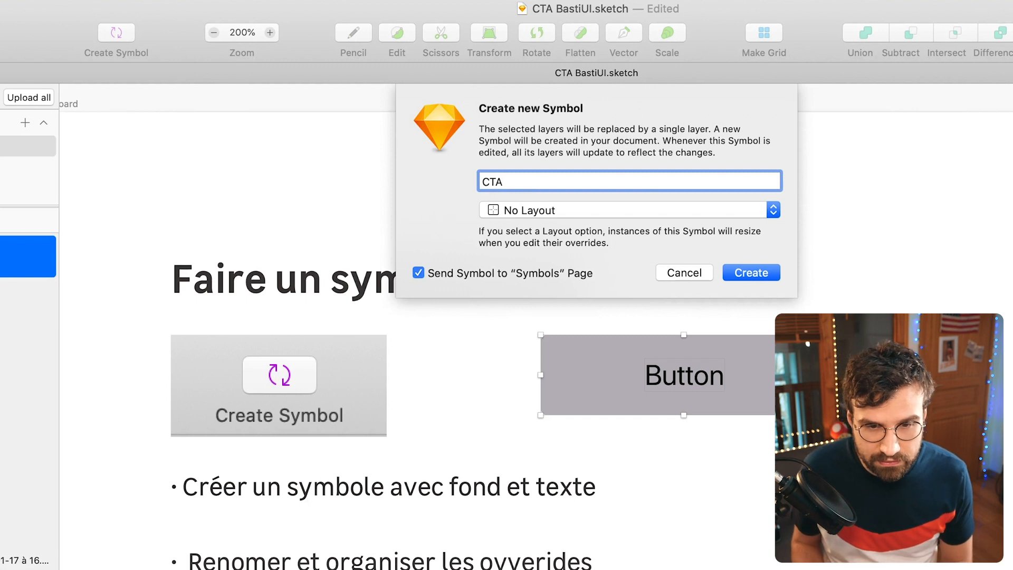
{"action": "key", "text": "Return"}
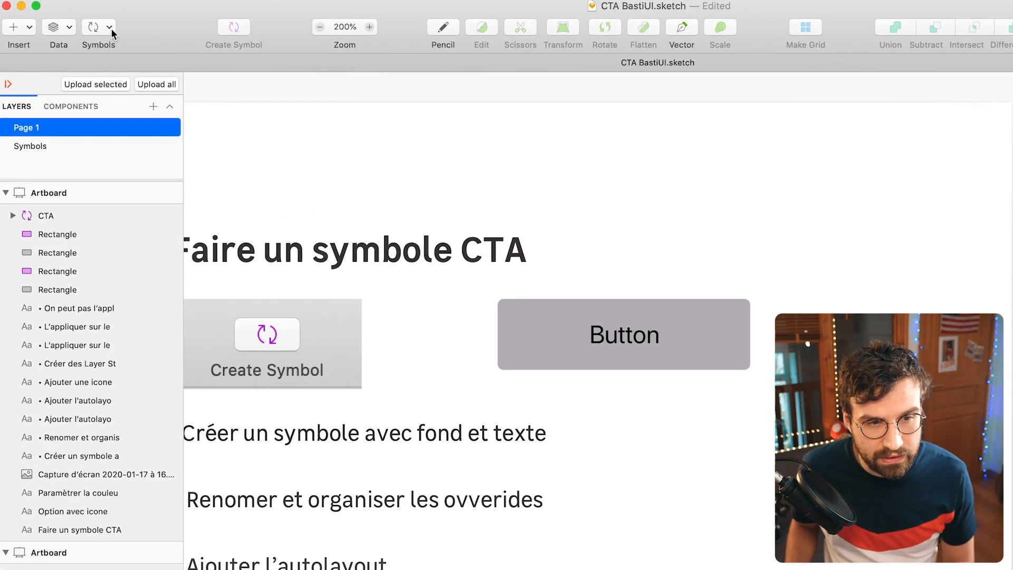
- Insert a second CTA instance below the first one and set its label override to "Texte"
{"action": "left_click", "coordinate": [74, 20]}
{"action": "mouse_move", "coordinate": [97, 34]}
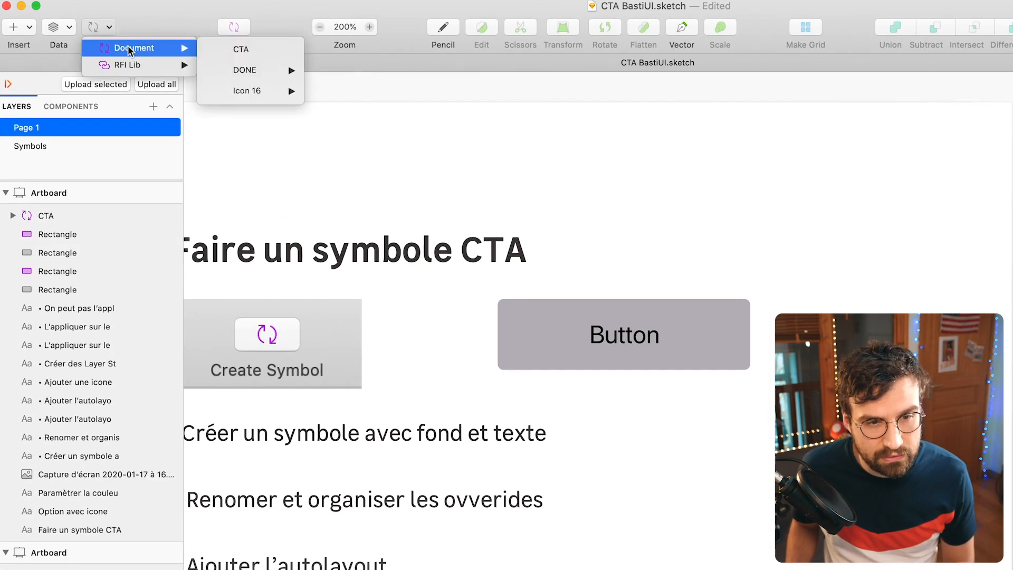
{"action": "left_click", "coordinate": [219, 51]}
{"action": "left_click", "coordinate": [636, 396]}
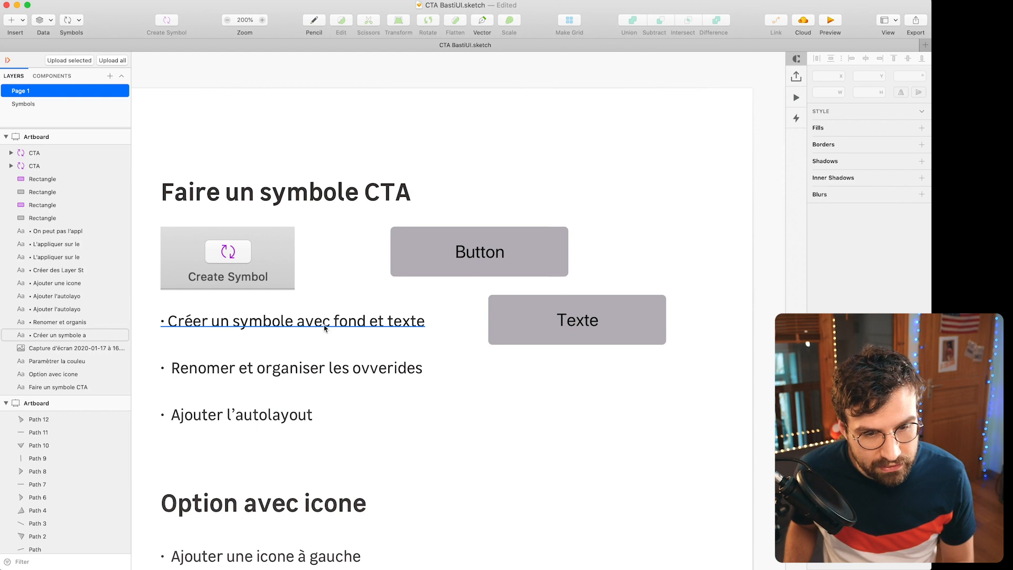
{"action": "left_click_drag", "start_coordinate": [468, 391], "coordinate": [522, 350]}
{"action": "mouse_move", "coordinate": [447, 375]}
{"action": "left_mouse_down"}
{"action": "mouse_move", "coordinate": [521, 307]}
{"action": "mouse_move", "coordinate": [383, 380]}
{"action": "left_mouse_up"}
- Open the master of the CTA symbol and rename its text layer as Label
{"action": "key", "text": "Return"}
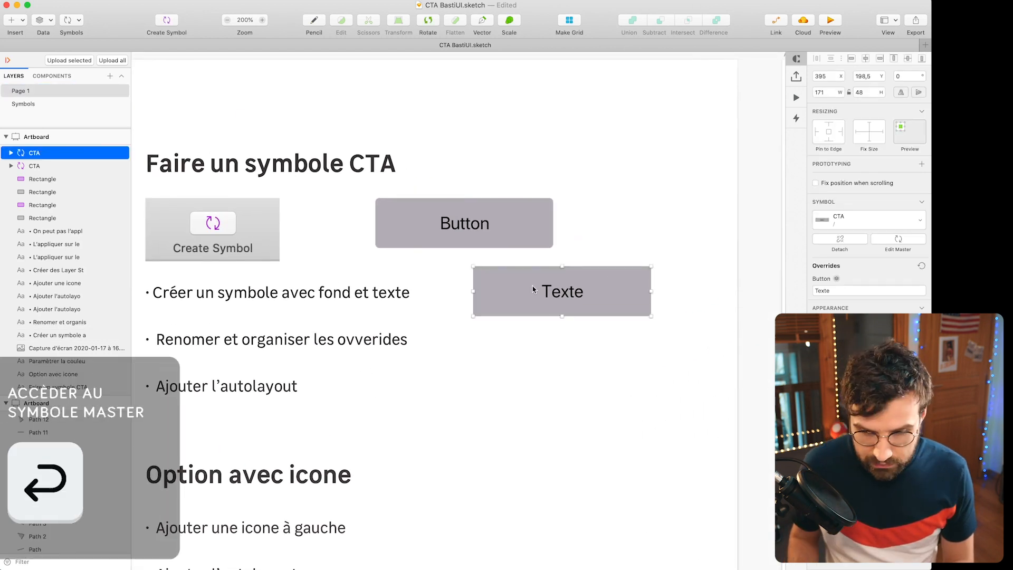
{"action": "left_click", "coordinate": [52, 152]}
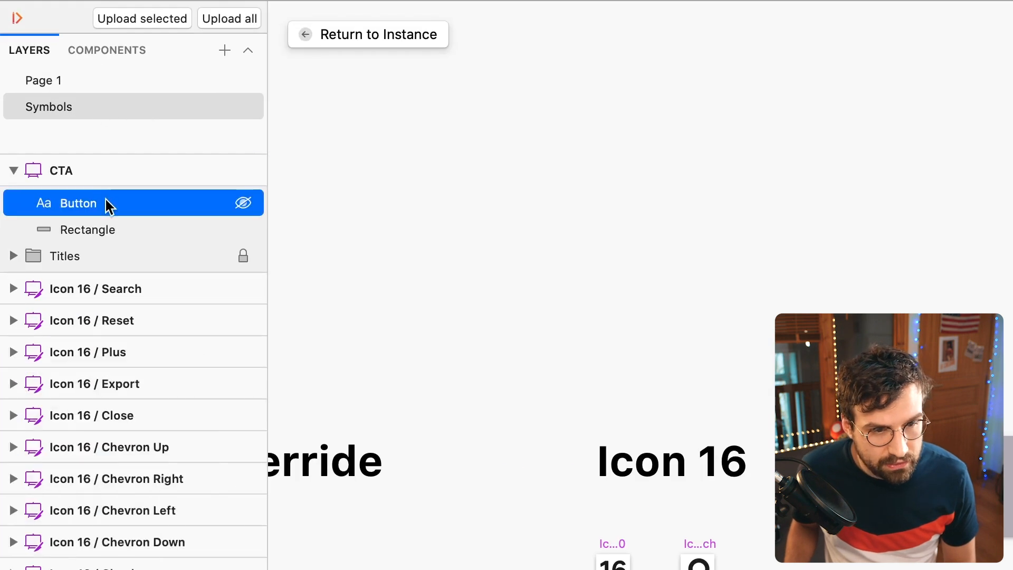
{"action": "double_click", "coordinate": [79, 204]}
{"action": "type", "text": "Lab"}
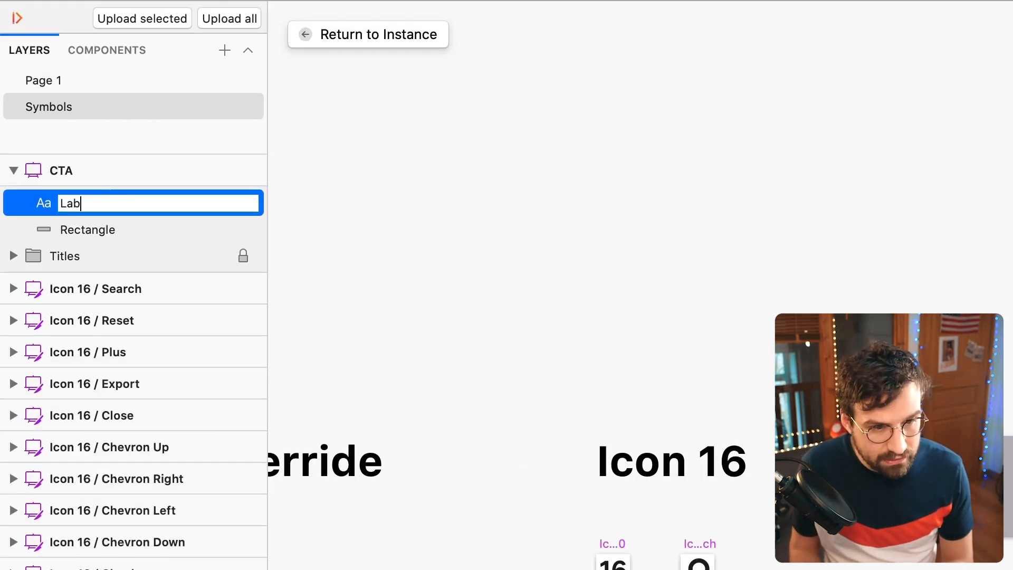
{"action": "type", "text": "el"}
{"action": "key", "text": "Return"}
- Rename the master's rectangle layer as Background and return to the CTA instance
{"action": "left_click", "coordinate": [90, 231]}
{"action": "double_click", "coordinate": [86, 230]}
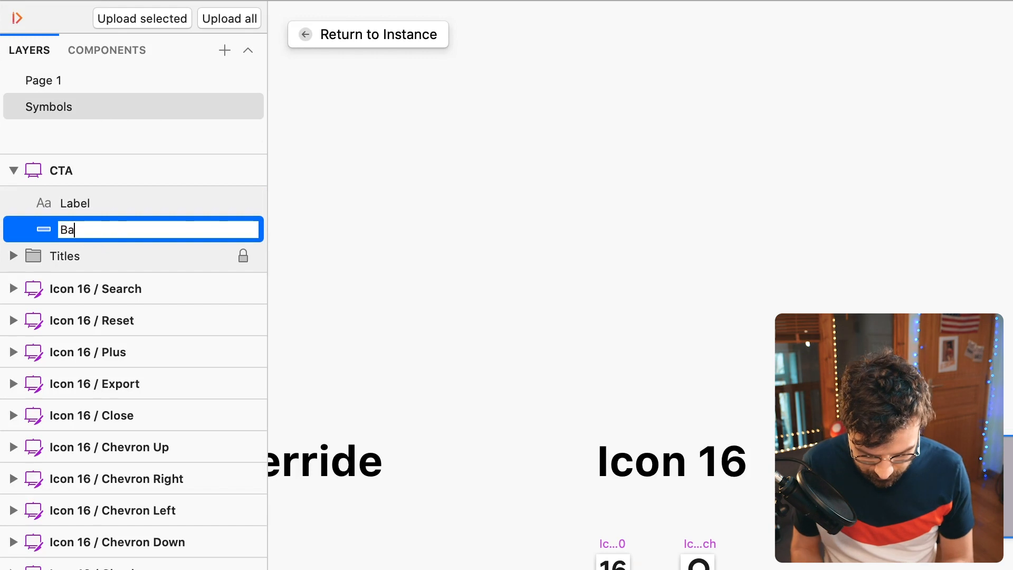
{"action": "type", "text": "Background"}
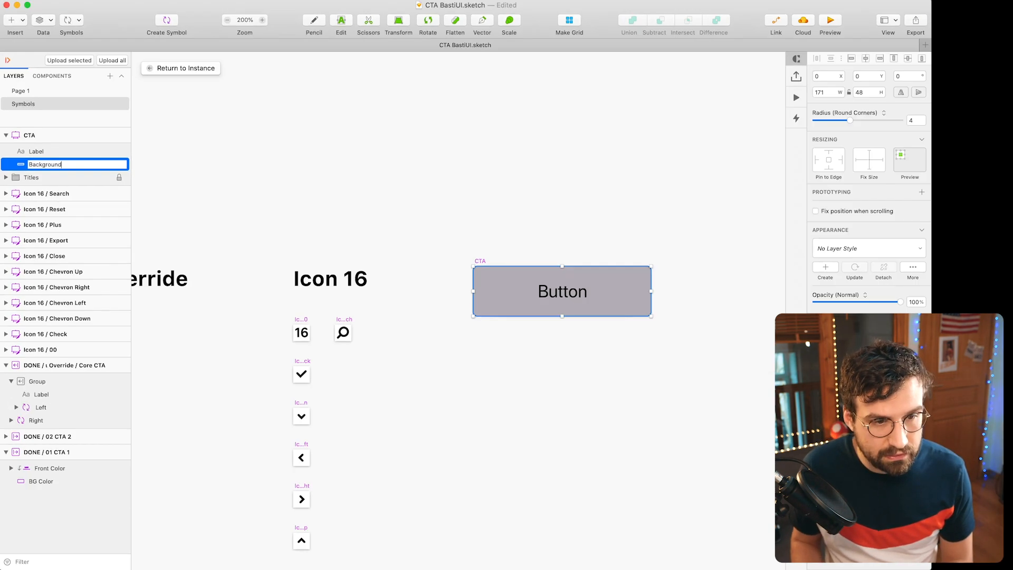
{"action": "left_click", "coordinate": [368, 34]}
{"action": "left_click", "coordinate": [594, 298]}
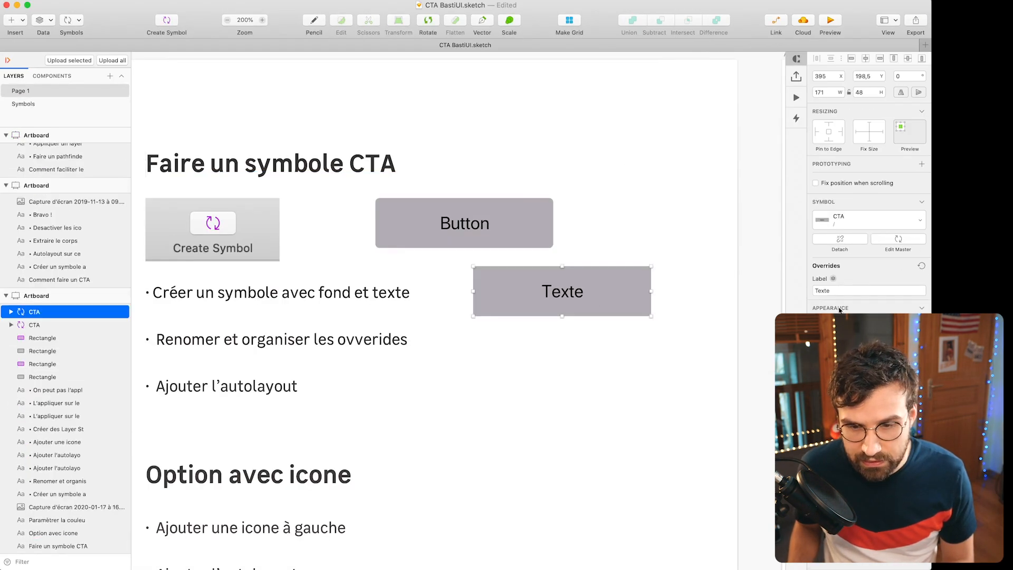
{"action": "left_click", "coordinate": [646, 373]}
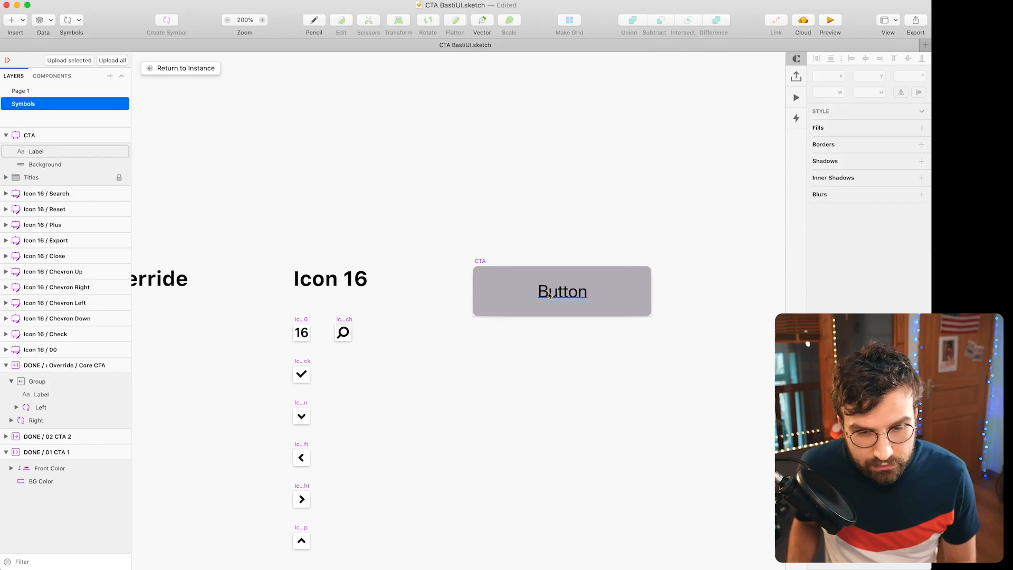
- In the CTA master, move the label to 16 px from the left edge and narrow the Background to 80 px
{"action": "left_click_drag", "start_coordinate": [549, 295], "coordinate": [540, 294]}
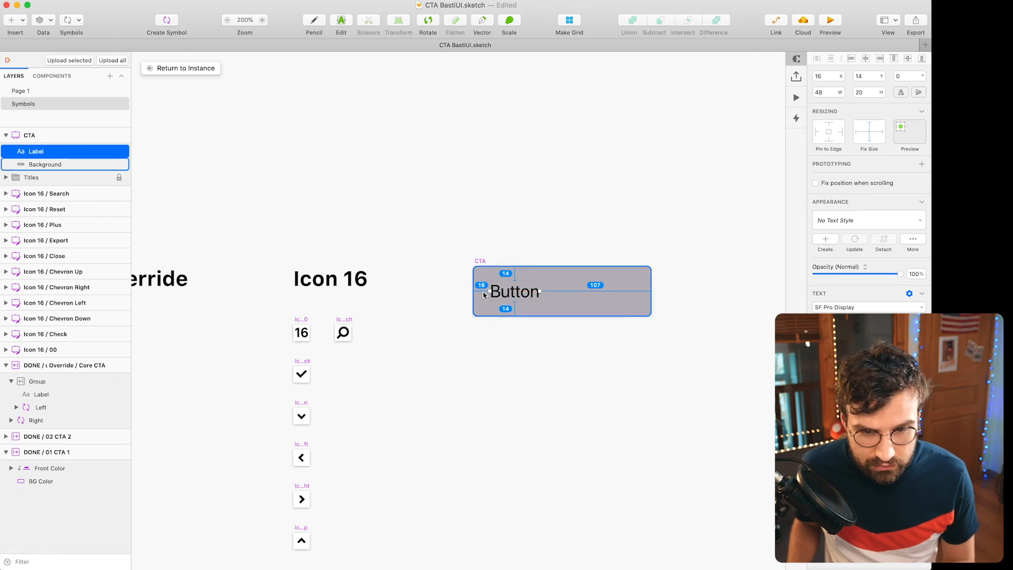
{"action": "left_click", "coordinate": [627, 299]}
{"action": "left_click_drag", "start_coordinate": [612, 293], "coordinate": [550, 296]}
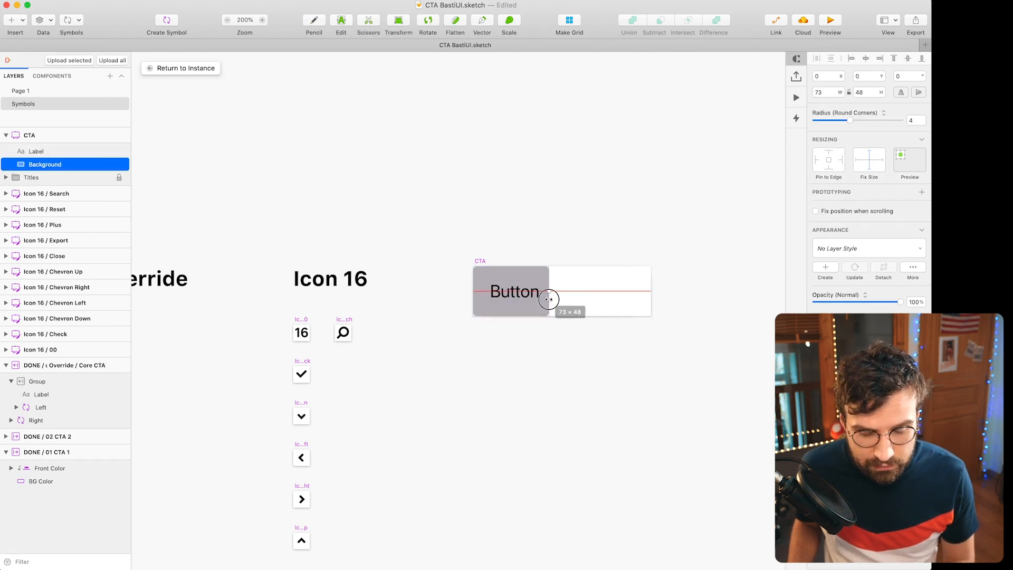
{"action": "left_click", "coordinate": [549, 296]}
- Fit the CTA master to its contents and give it a Horizontal layout
{"action": "left_click", "coordinate": [480, 263]}
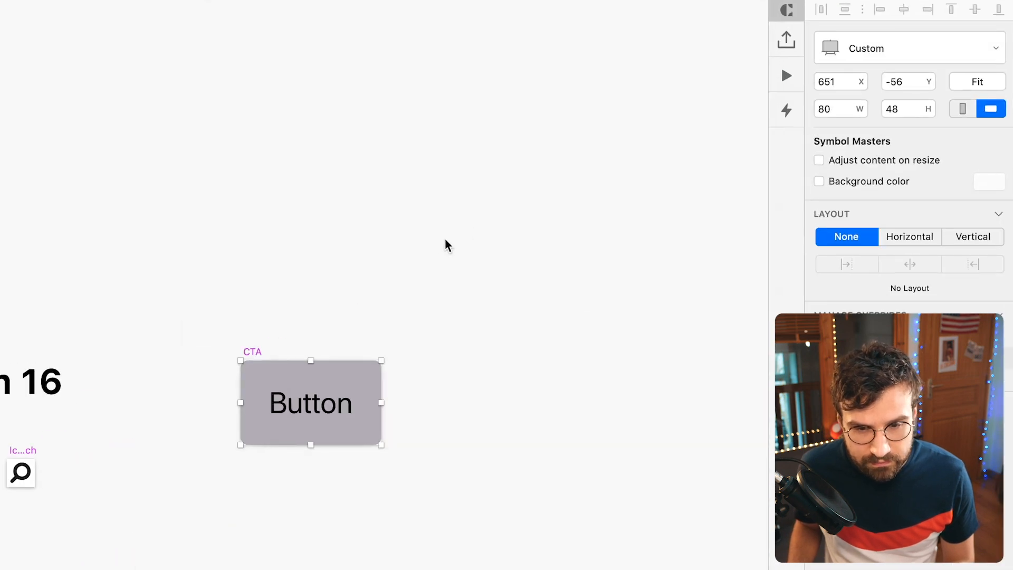
{"action": "left_click", "coordinate": [917, 238]}
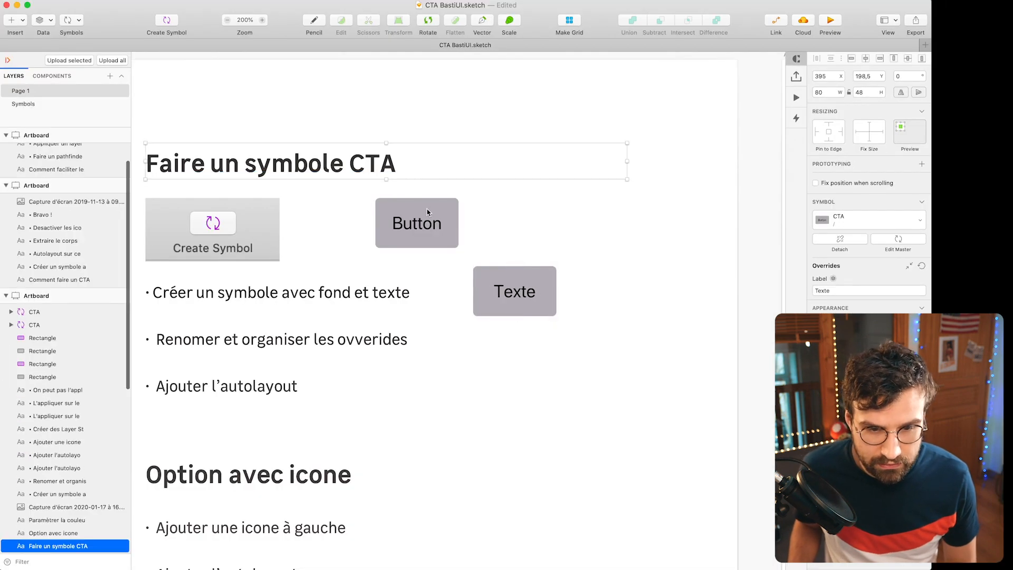
- Set the lower instance's Label override to "Salut à tous" and move the instance beside the "Ajouter une icone à gauche" line
{"action": "type", "text": "Salut à tous"}
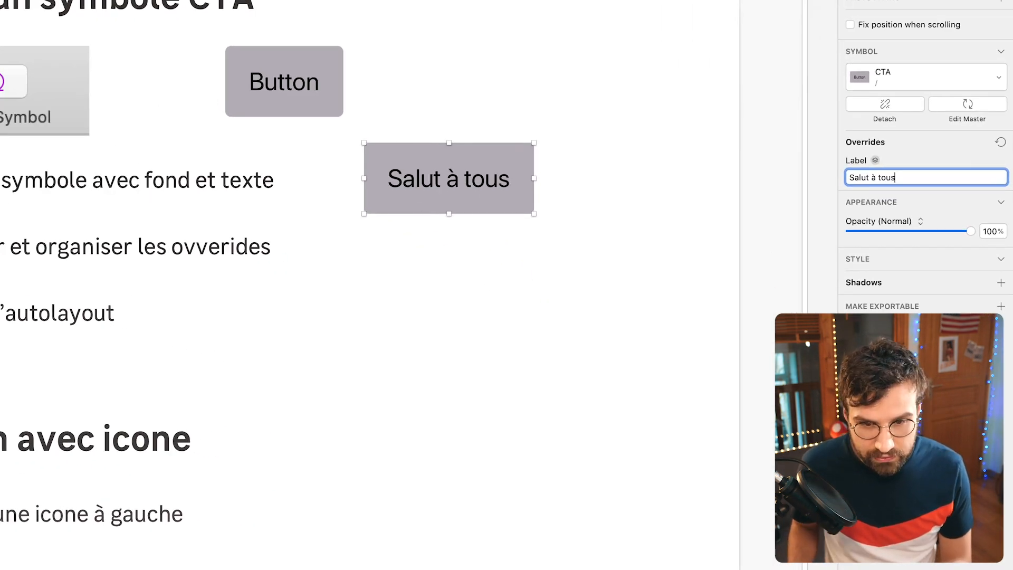
{"action": "left_click", "coordinate": [525, 312]}
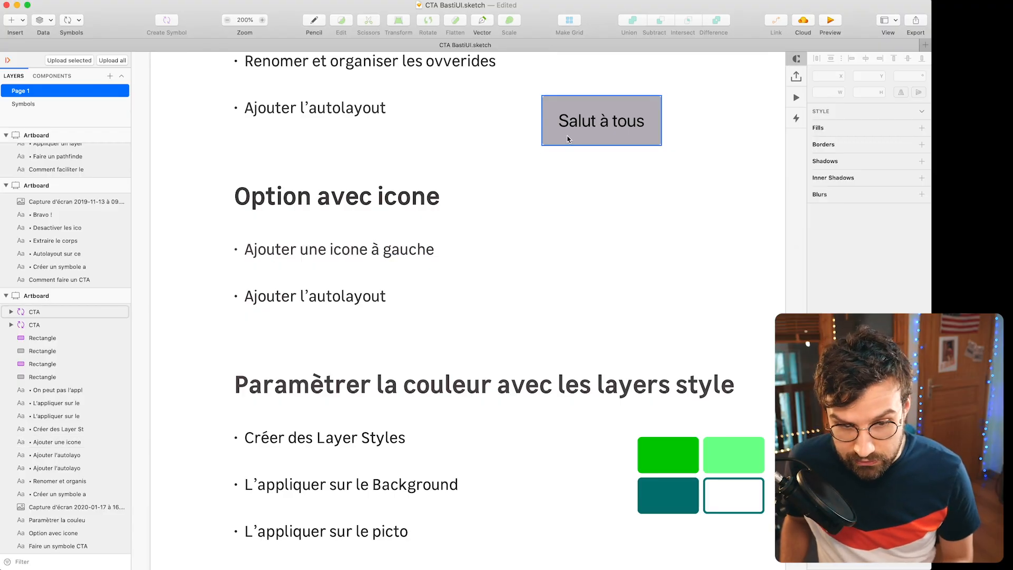
{"action": "left_click_drag", "start_coordinate": [568, 139], "coordinate": [575, 256]}
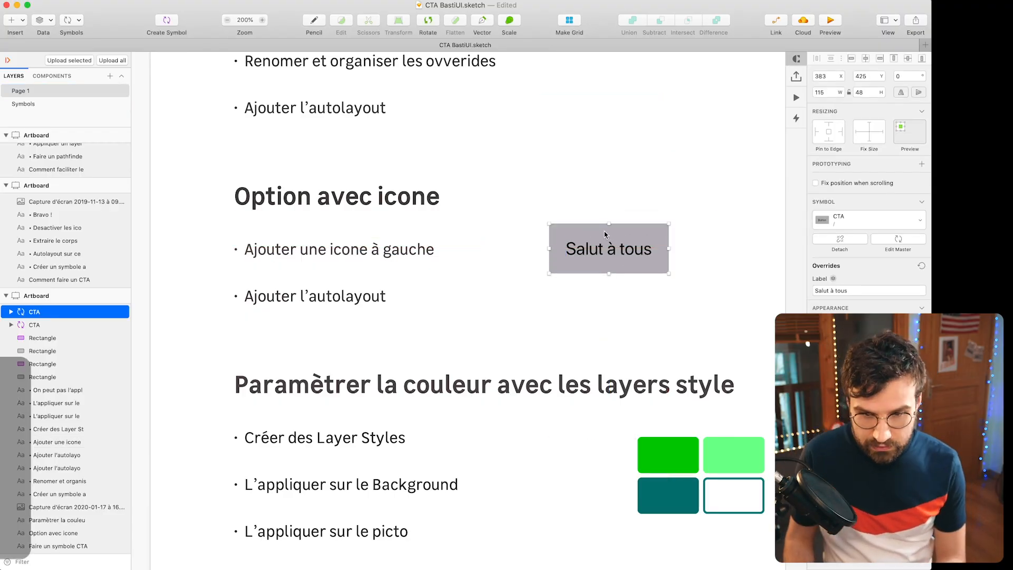
- Open the CTA master and insert the Icon 16 / Check symbol near the start of the label
{"action": "key", "text": "Return"}
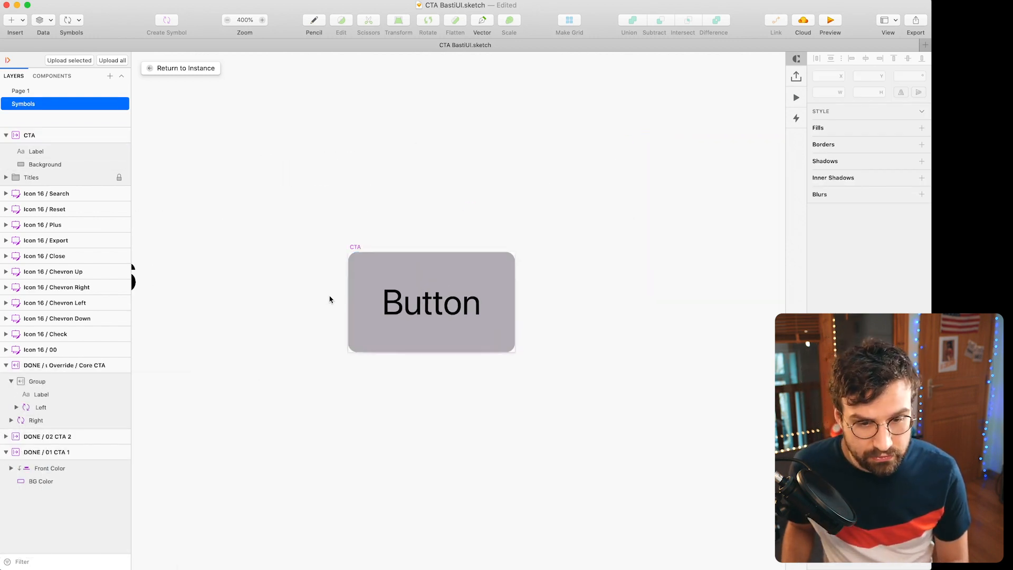
{"action": "left_click_drag", "start_coordinate": [272, 389], "coordinate": [635, 126]}
{"action": "mouse_move", "coordinate": [567, 411]}
{"action": "left_mouse_down"}
{"action": "mouse_move", "coordinate": [557, 169]}
{"action": "mouse_move", "coordinate": [553, 420]}
{"action": "left_mouse_up"}
{"action": "left_click_drag", "start_coordinate": [607, 126], "coordinate": [282, 382]}
{"action": "left_click", "coordinate": [125, 33]}
{"action": "mouse_move", "coordinate": [158, 57]}
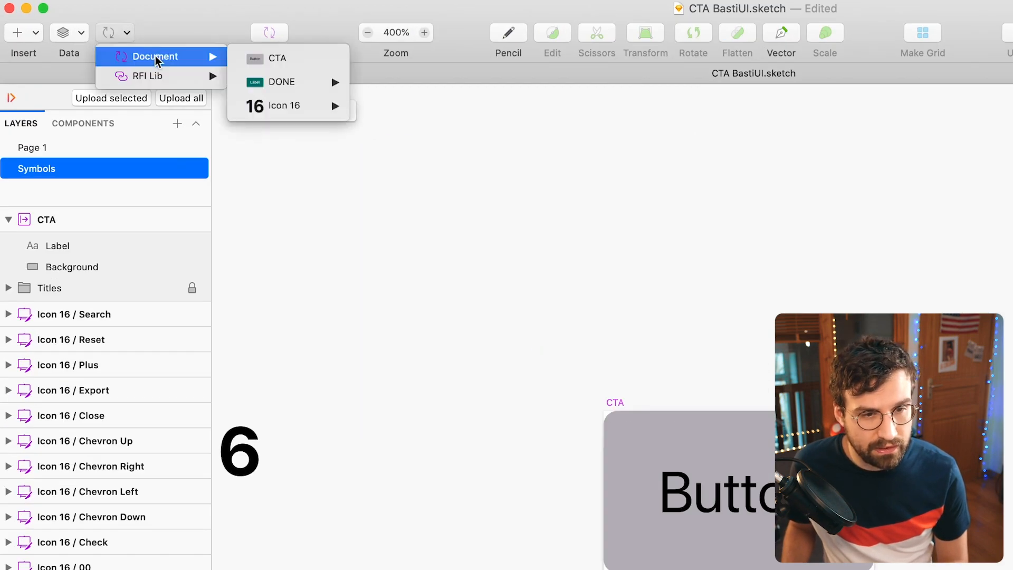
{"action": "mouse_move", "coordinate": [288, 106]}
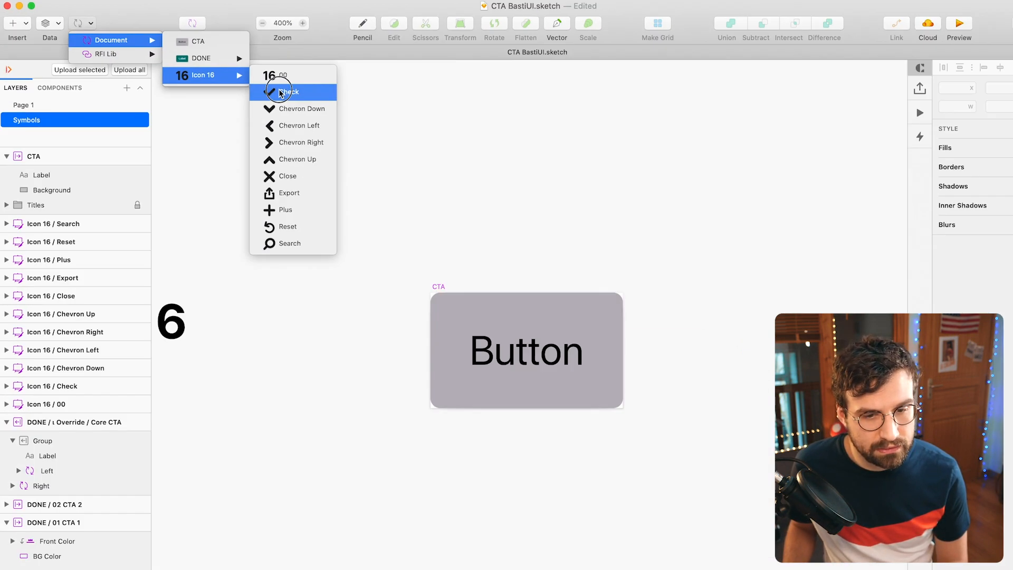
{"action": "left_click", "coordinate": [405, 129]}
{"action": "left_click", "coordinate": [665, 494]}
- Widen the Background layer of the CTA master to about 109 px to make room for the icon
{"action": "left_click", "coordinate": [535, 305]}
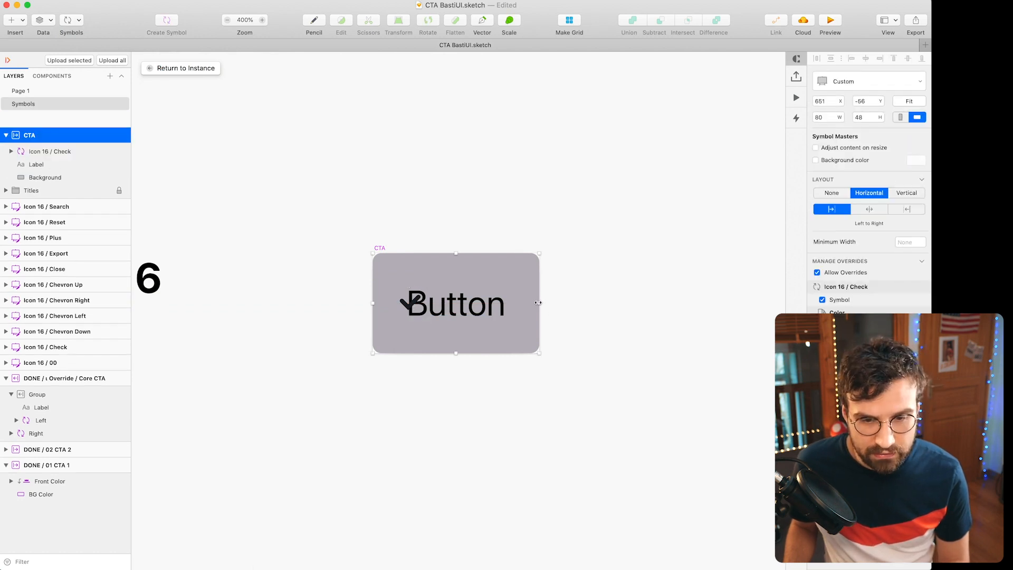
{"action": "left_click", "coordinate": [603, 342]}
{"action": "left_click", "coordinate": [510, 311]}
{"action": "left_click_drag", "start_coordinate": [540, 304], "coordinate": [600, 305]}
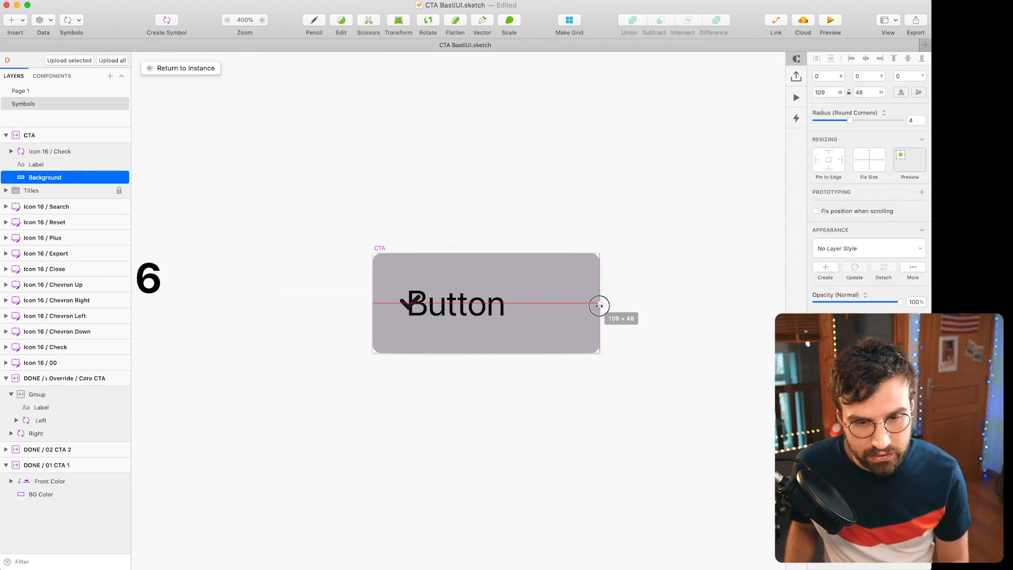
- Shift the label clear of the check icon and place the icon 16 px from the Background's left edge
{"action": "left_click", "coordinate": [474, 309]}
{"action": "left_click", "coordinate": [415, 302]}
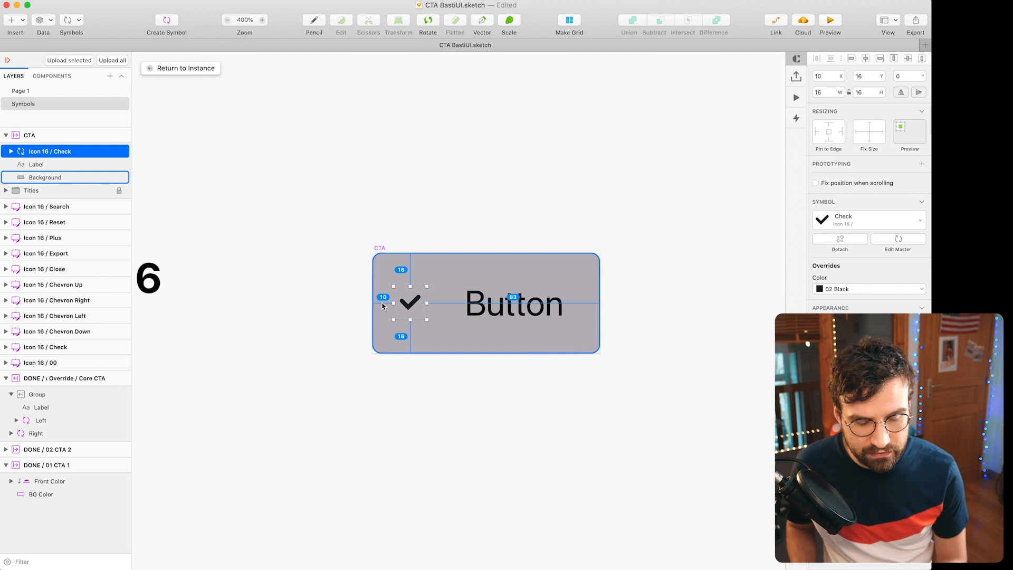
{"action": "key", "text": "alt"}
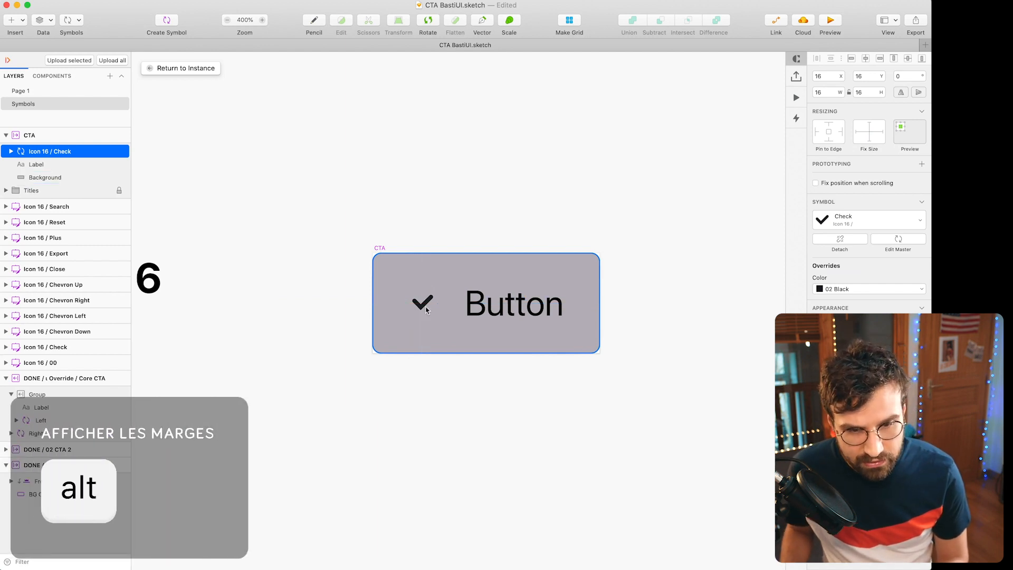
{"action": "left_click", "coordinate": [424, 304]}
{"action": "key", "text": "alt"}
- Nudge the label toward the check icon to an X position of 40 px and check its margins
{"action": "left_click", "coordinate": [473, 305]}
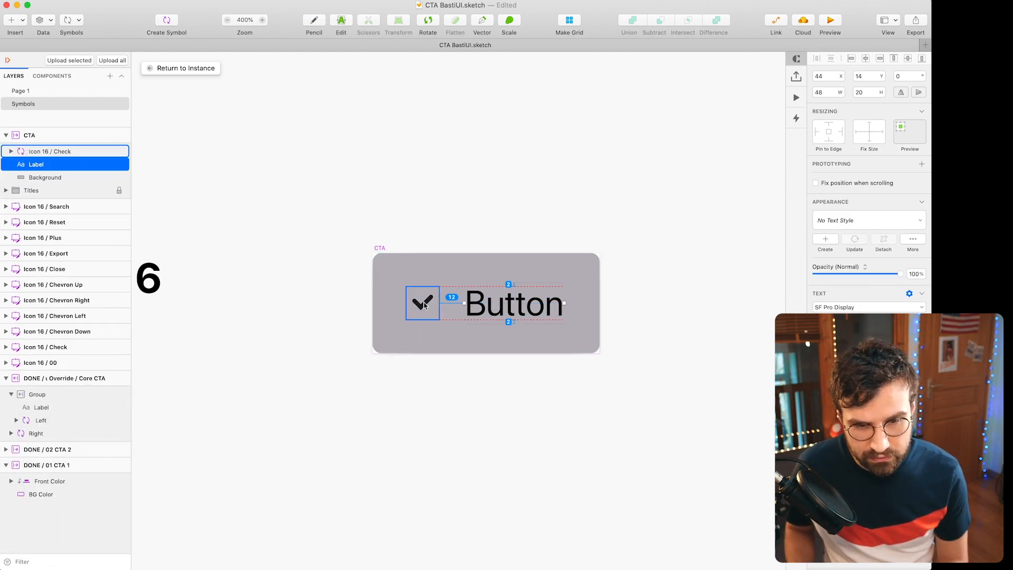
{"action": "key", "text": "Left"}
{"action": "key", "text": "Left"}
{"action": "key", "text": "Left"}
{"action": "key", "text": "alt"}
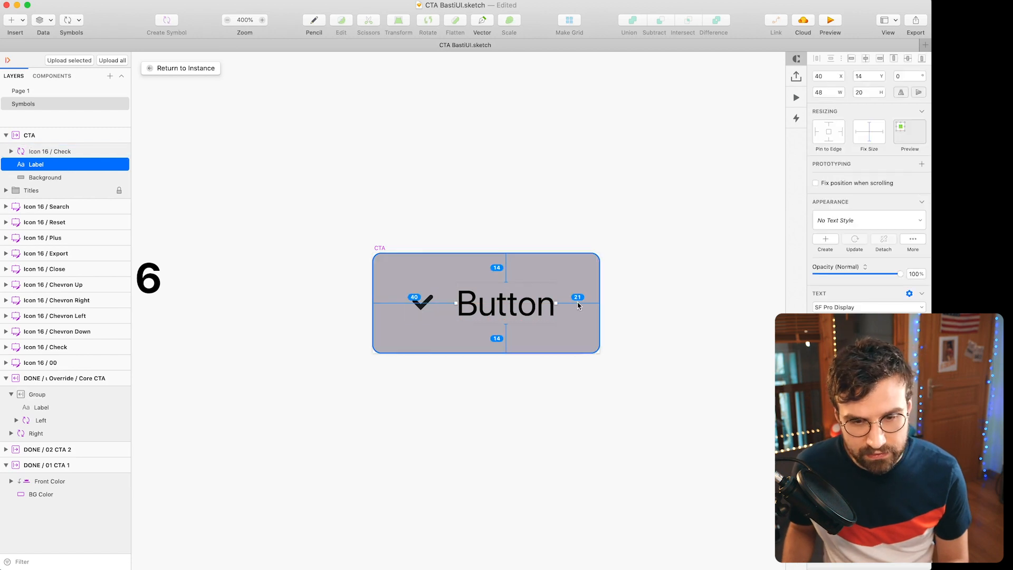
- Shorten the Background on the label's right side to match the left padding and fit the CTA master to it
{"action": "left_click", "coordinate": [579, 306]}
{"action": "left_click_drag", "start_coordinate": [600, 303], "coordinate": [589, 304]}
{"action": "key", "text": "Escape"}
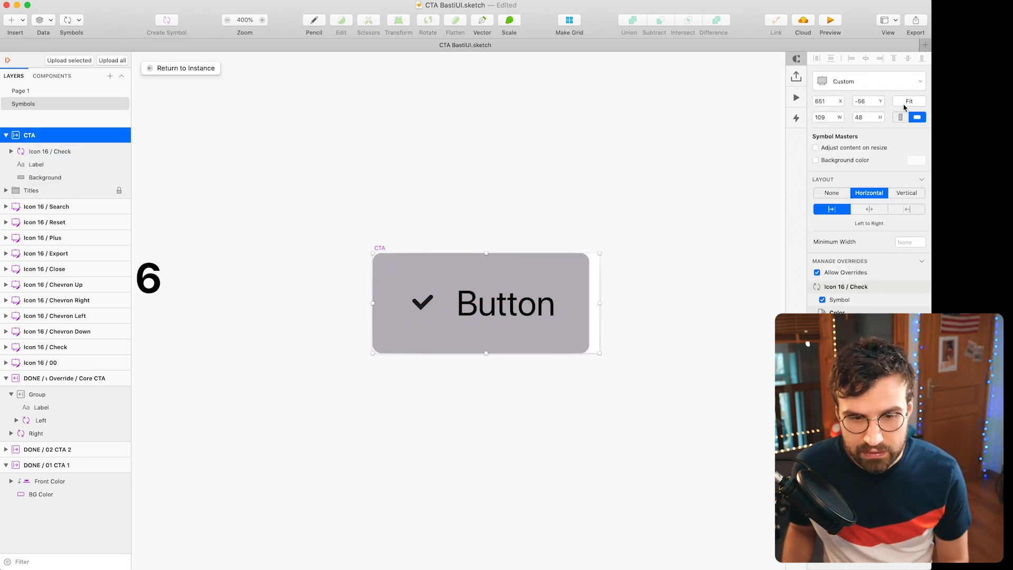
{"action": "left_click", "coordinate": [264, 93]}
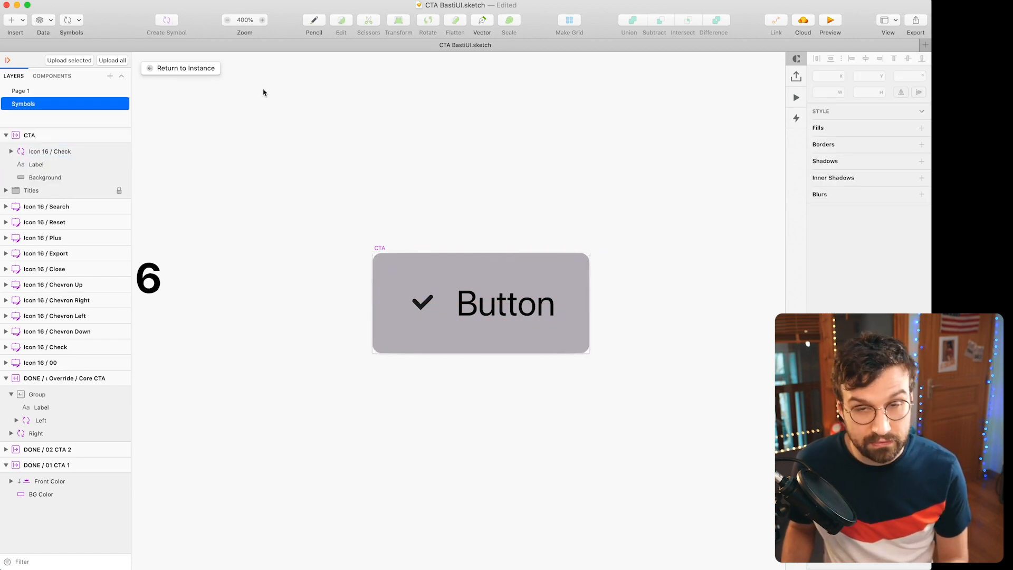
- Test widening the CTA instance, and in its master fix the check icon's width and pin the icon to the left edge
{"action": "left_click", "coordinate": [185, 74]}
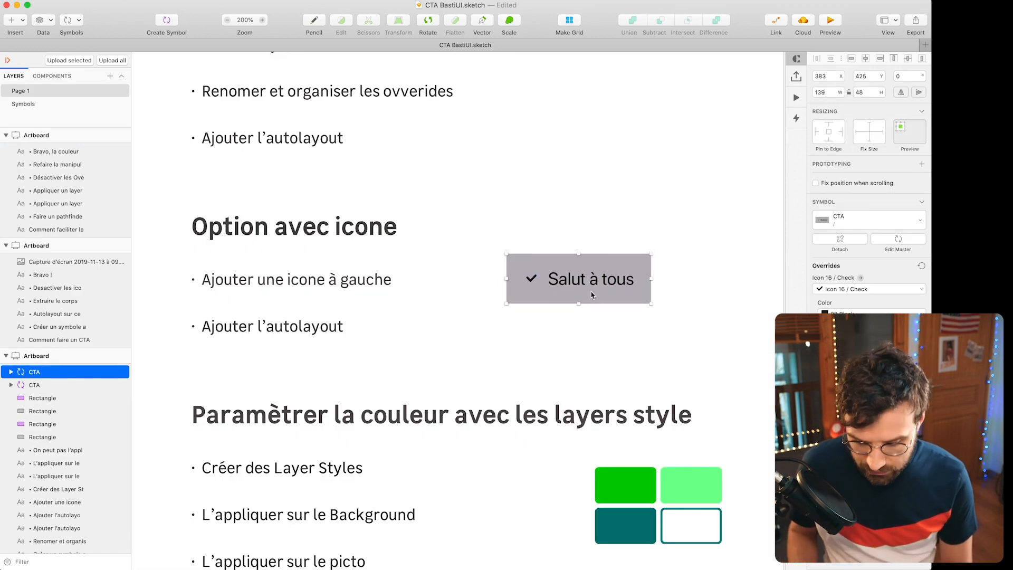
{"action": "left_click_drag", "start_coordinate": [651, 278], "coordinate": [296, 359]}
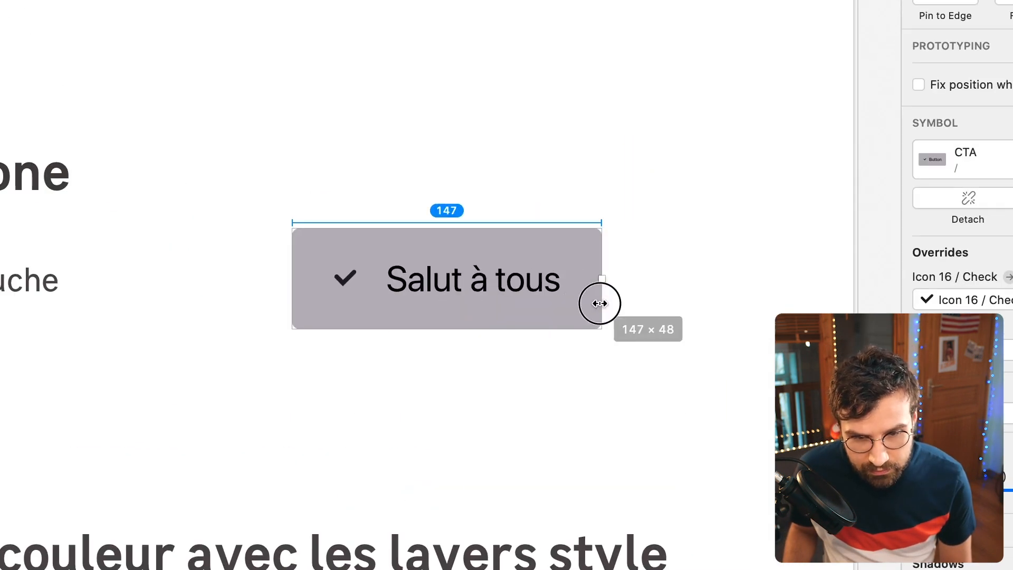
{"action": "double_click", "coordinate": [565, 299]}
{"action": "left_click", "coordinate": [615, 373]}
{"action": "key", "text": "super+plus"}
{"action": "key", "text": "super+plus"}
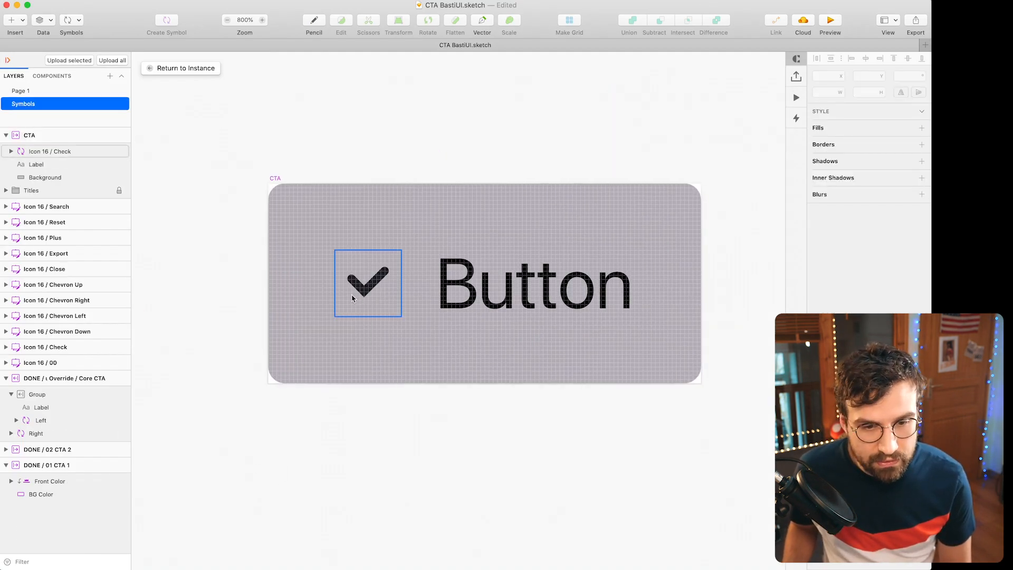
{"action": "left_click", "coordinate": [353, 298]}
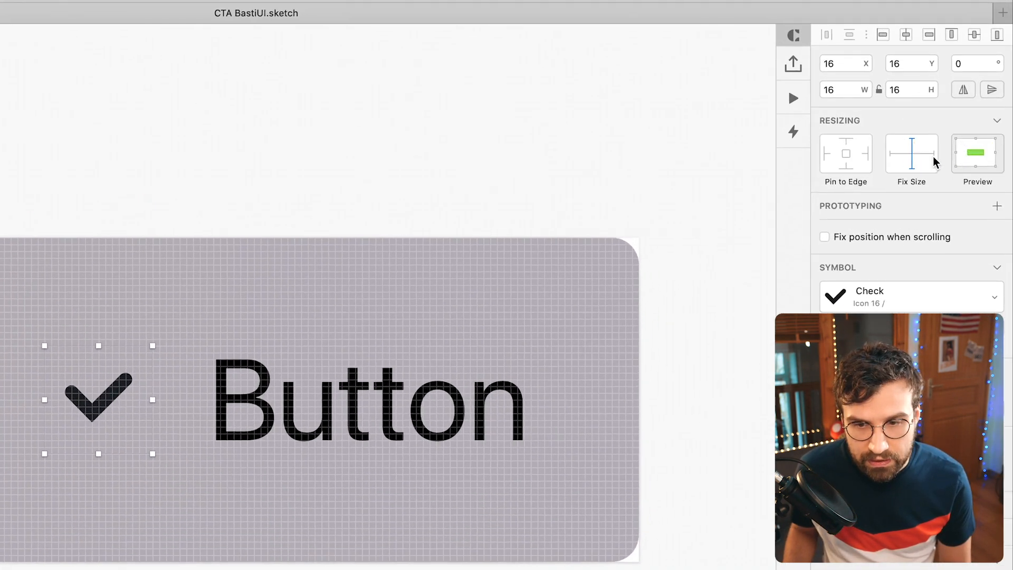
{"action": "left_click", "coordinate": [831, 156]}
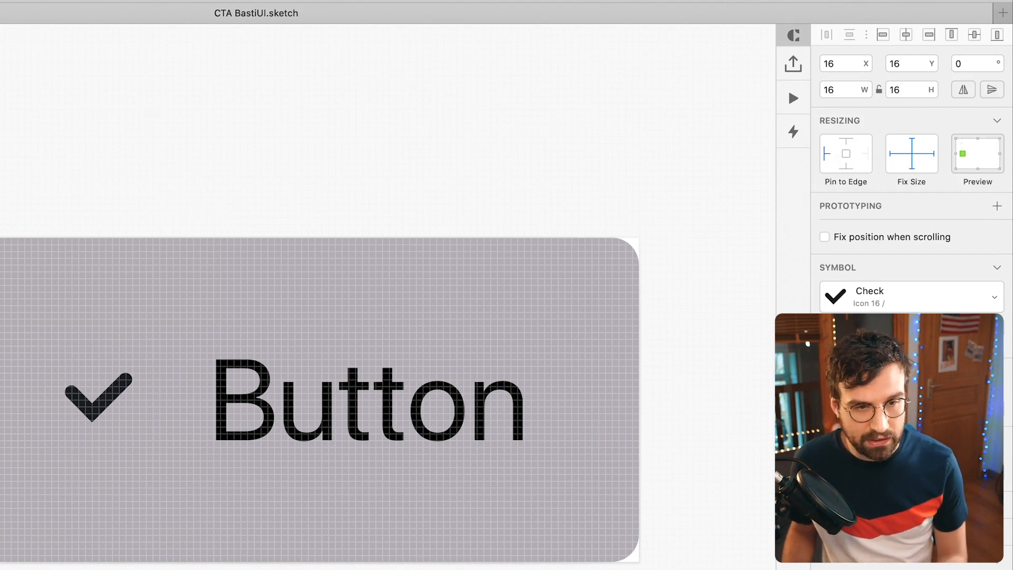
- Return to the CTA instance, swap its icon override to Close and set its label to "Supprimer"
{"action": "left_click", "coordinate": [214, 78]}
{"action": "mouse_move", "coordinate": [604, 281]}
{"action": "left_mouse_down"}
{"action": "mouse_move", "coordinate": [613, 247]}
{"action": "mouse_move", "coordinate": [608, 278]}
{"action": "left_mouse_up"}
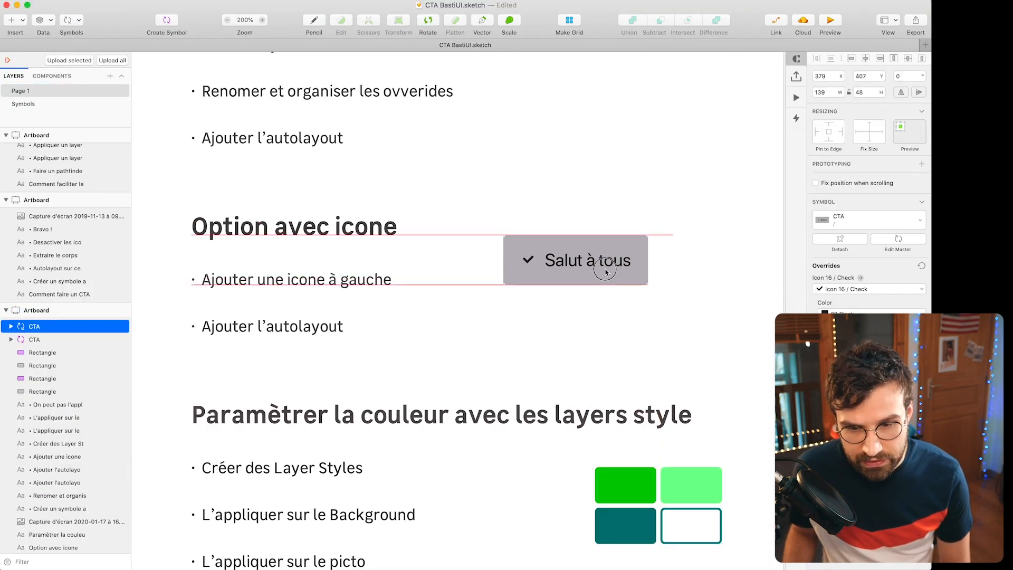
{"action": "left_click", "coordinate": [844, 289]}
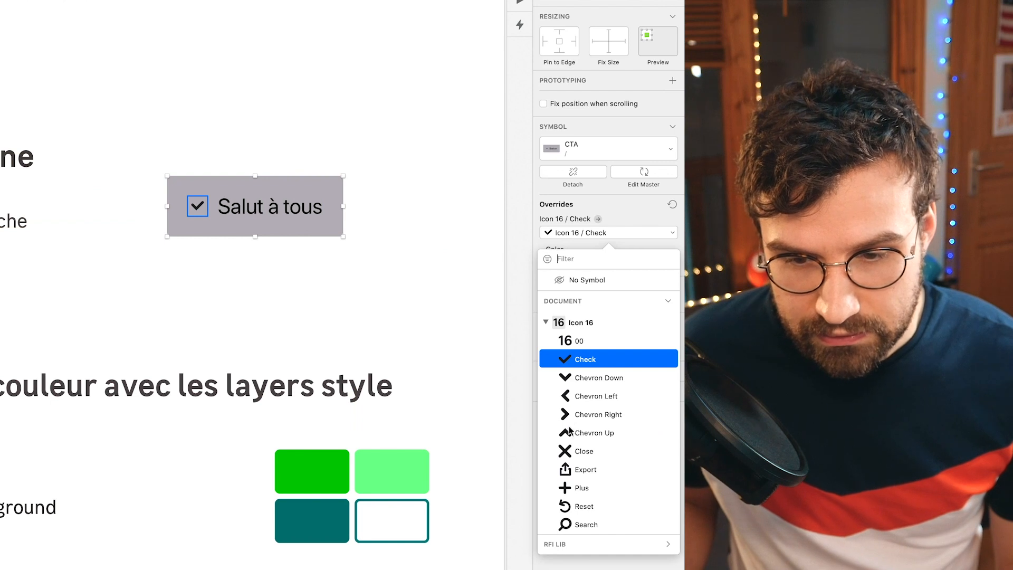
{"action": "left_click", "coordinate": [849, 468]}
{"action": "left_click", "coordinate": [846, 346]}
{"action": "type", "text": "Supprimer"}
{"action": "key", "text": "Return"}
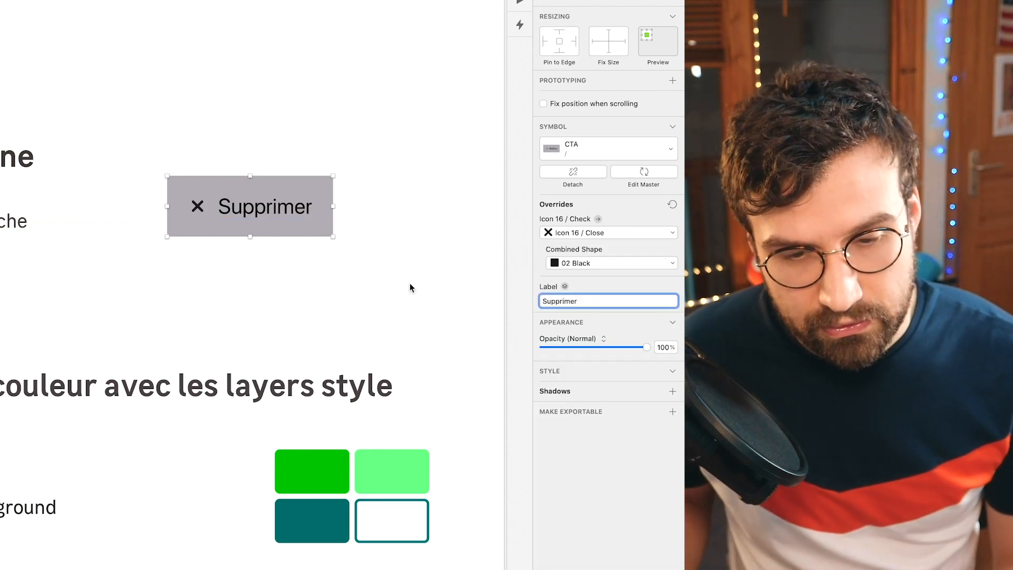
- Duplicate the Supprimer button directly above itself, with the Check icon and the label "Valider"
{"action": "left_click_drag", "start_coordinate": [291, 213], "coordinate": [291, 140]}
{"action": "left_click", "coordinate": [549, 231]}
{"action": "left_click", "coordinate": [585, 360]}
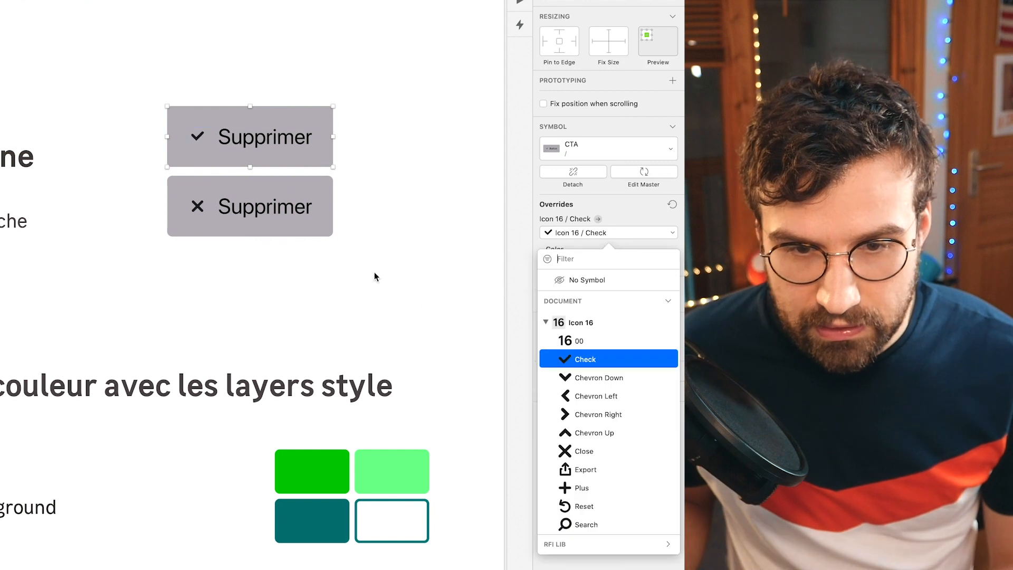
{"action": "left_click", "coordinate": [375, 273]}
{"action": "left_click_drag", "start_coordinate": [586, 301], "coordinate": [501, 301]}
{"action": "type", "text": "Valider"}
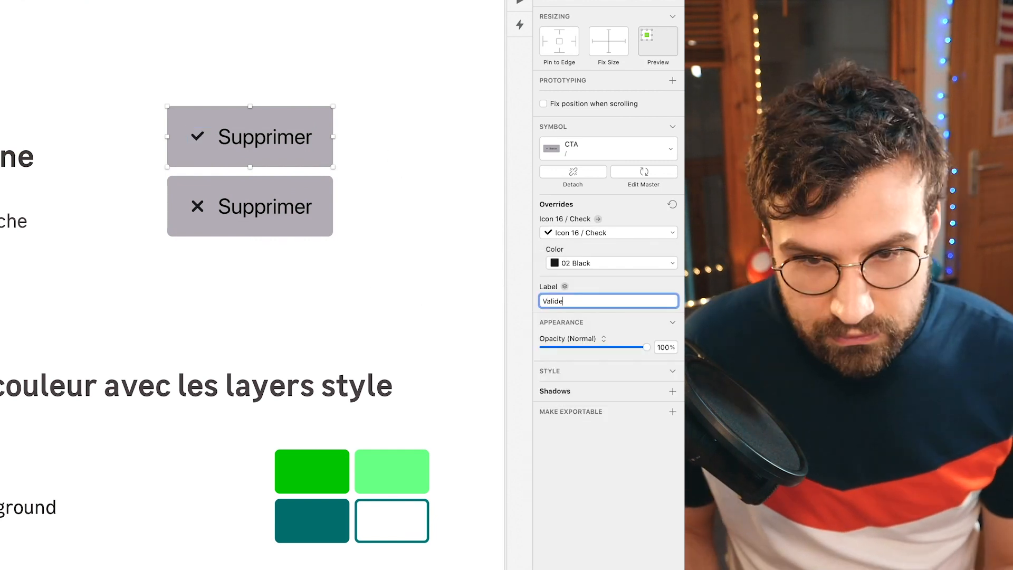
{"action": "key", "text": "Return"}
{"action": "left_click", "coordinate": [376, 264]}
{"action": "scroll", "coordinate": [320, 239], "scroll_direction": "up", "scroll_amount": 1}
- Round the corners of the Background in the CTA master to a full pill shape and return to the button instances
{"action": "left_click", "coordinate": [317, 216]}
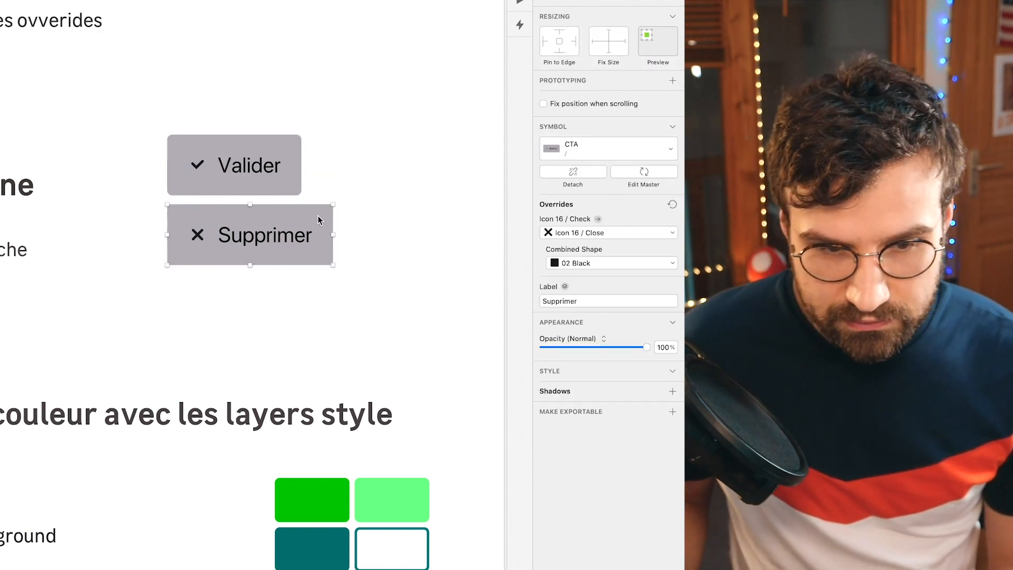
{"action": "double_click", "coordinate": [603, 291]}
{"action": "left_click", "coordinate": [594, 266]}
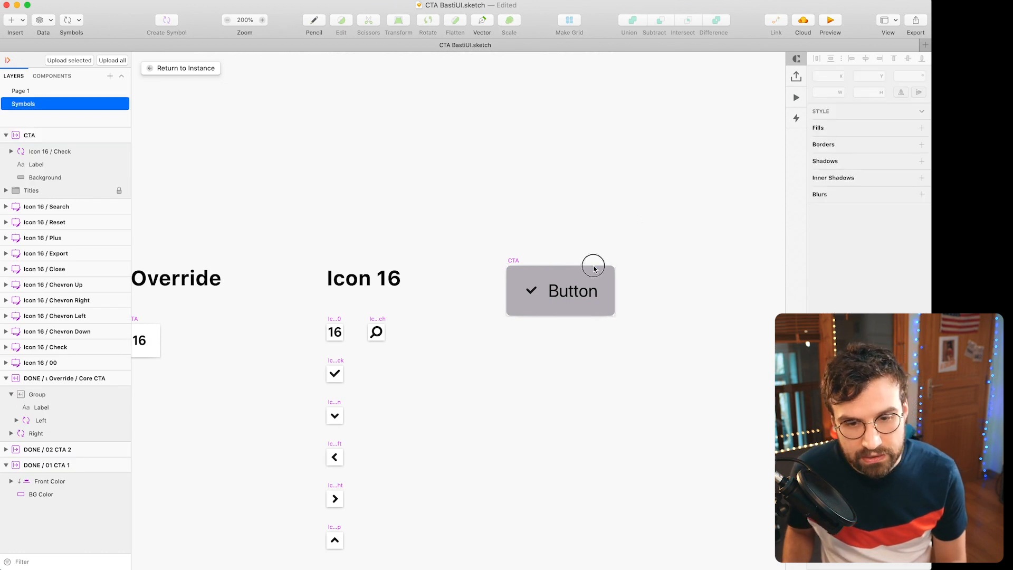
{"action": "left_click_drag", "start_coordinate": [829, 121], "coordinate": [931, 120]}
{"action": "left_click", "coordinate": [181, 68]}
{"action": "left_click", "coordinate": [562, 188]}
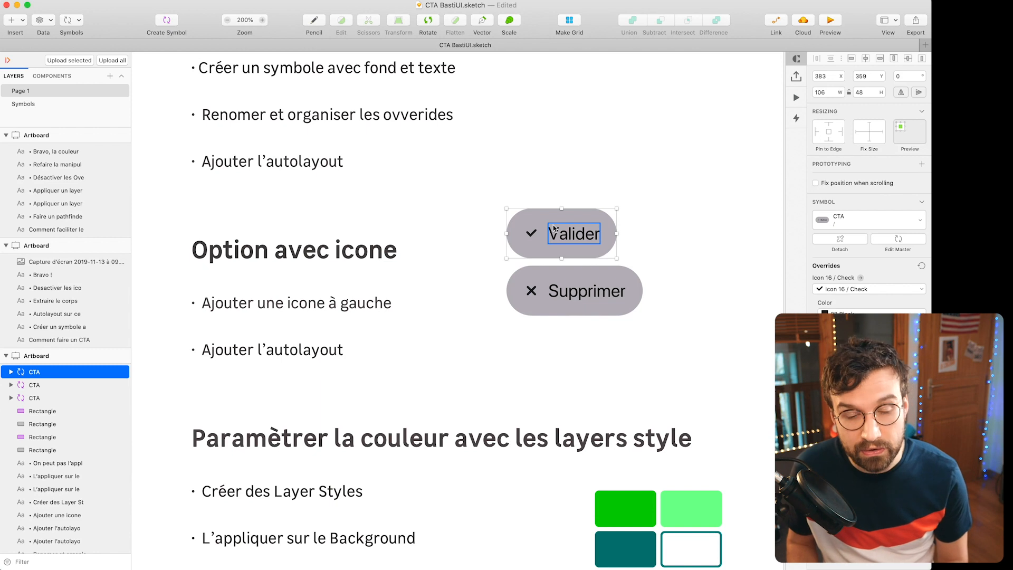
- Rename the check icon layer in the CTA master as "Icon Left" and return to the Valider instance
{"action": "double_click", "coordinate": [553, 228]}
{"action": "left_click", "coordinate": [30, 152]}
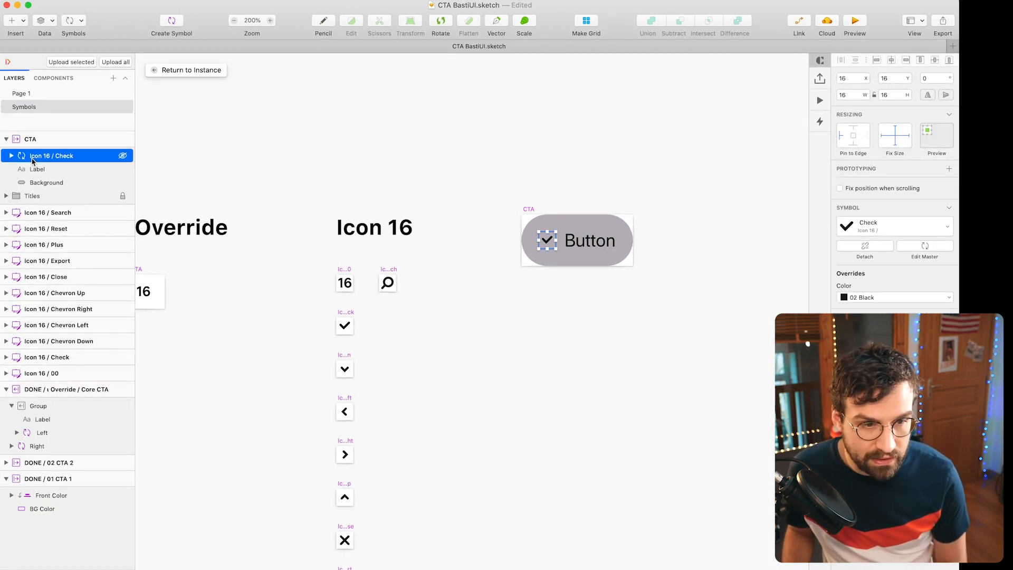
{"action": "double_click", "coordinate": [70, 211]}
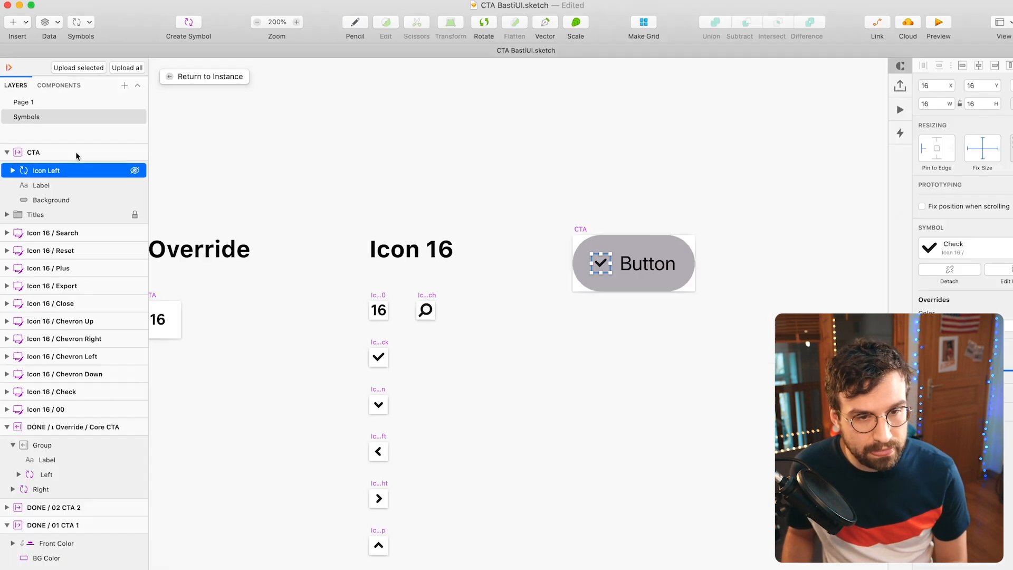
{"action": "left_click", "coordinate": [254, 94]}
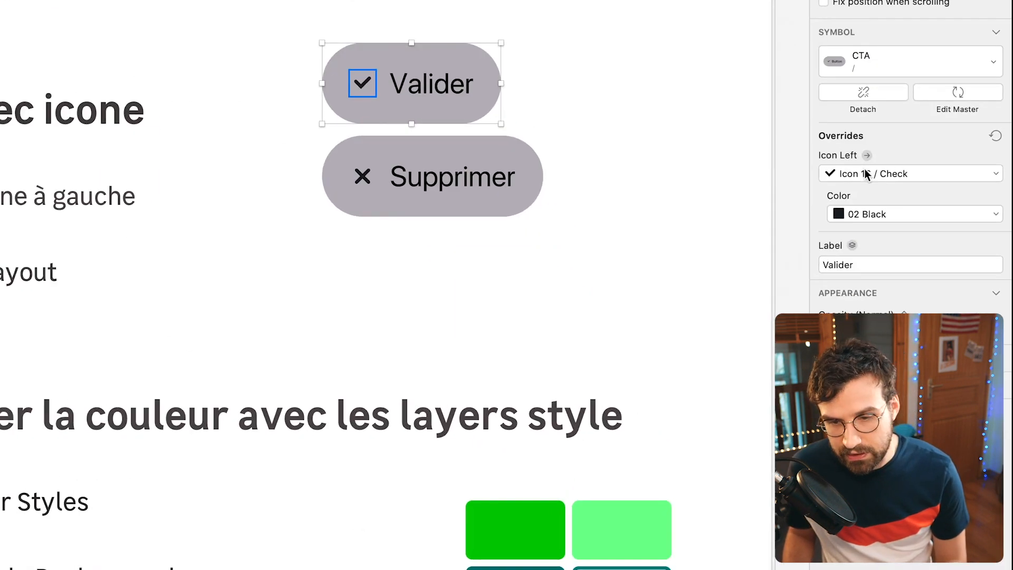
- Move the Valider and Supprimer buttons together down beside the bullets under "Option avec icone"
{"action": "left_click", "coordinate": [487, 150]}
{"action": "left_click", "coordinate": [635, 174]}
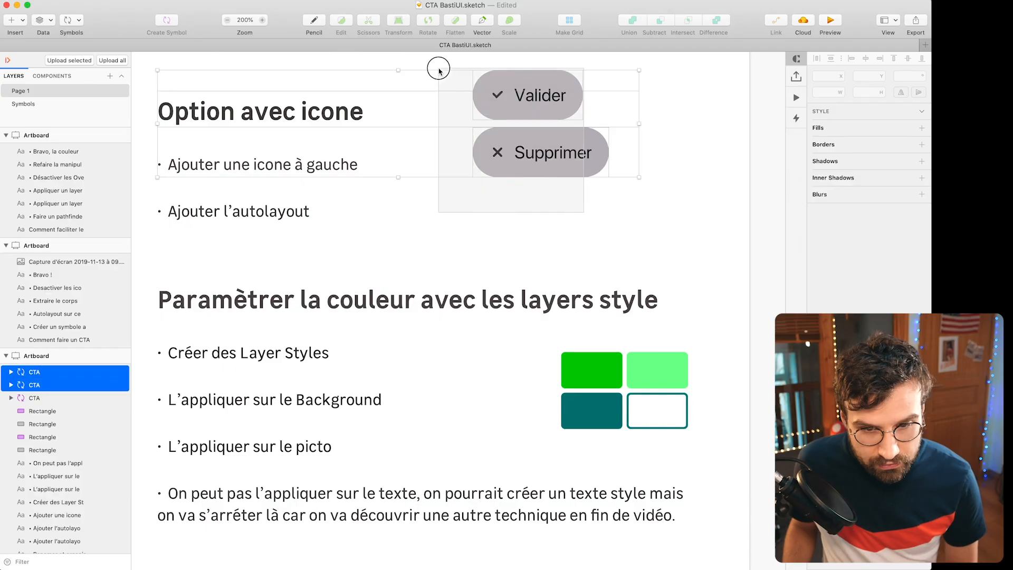
{"action": "left_click", "coordinate": [443, 174]}
{"action": "mouse_move", "coordinate": [443, 206]}
{"action": "left_mouse_down"}
{"action": "mouse_move", "coordinate": [464, 162]}
{"action": "mouse_move", "coordinate": [475, 194]}
{"action": "left_mouse_up"}
{"action": "left_click", "coordinate": [559, 141]}
{"action": "left_click", "coordinate": [541, 84]}
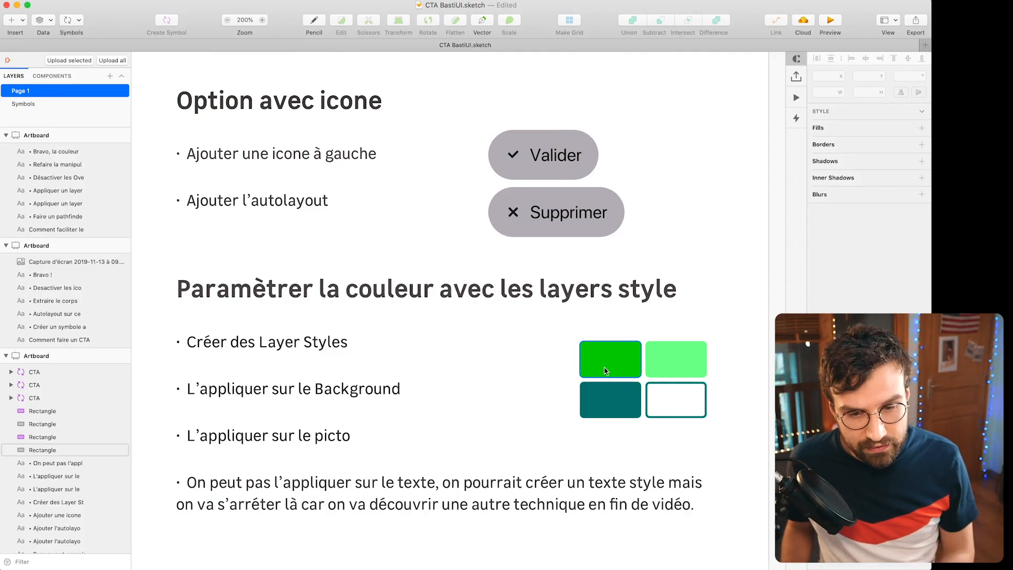
- Create a layer style named "Green" from the dark green 00C600 rectangle
{"action": "left_click", "coordinate": [605, 368]}
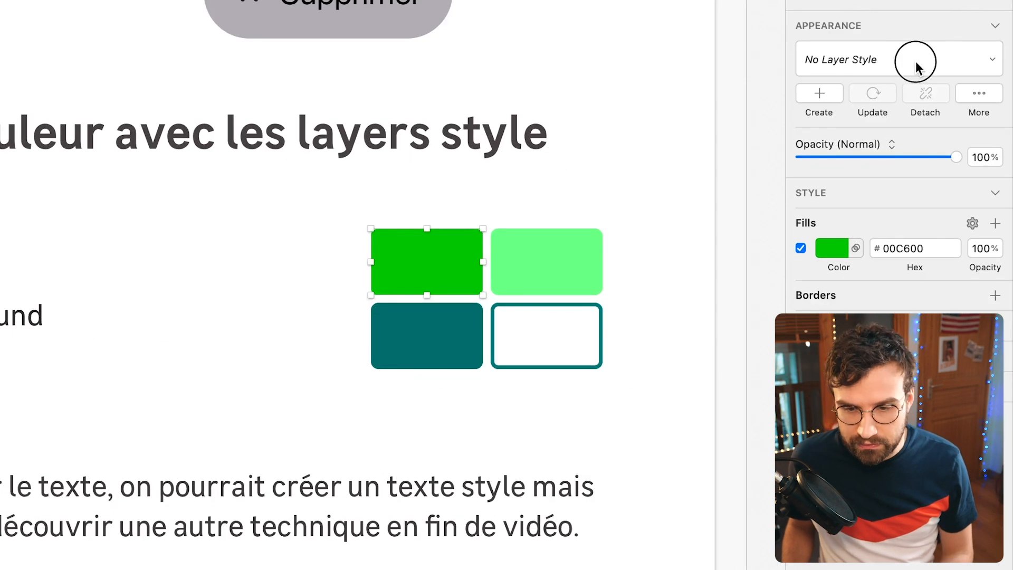
{"action": "left_click", "coordinate": [818, 98]}
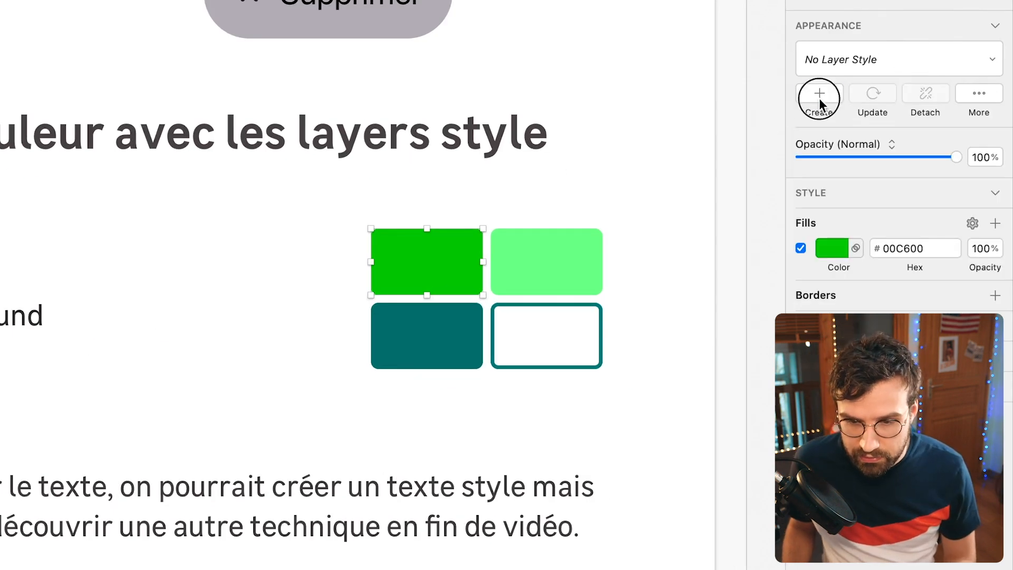
{"action": "type", "text": "Green"}
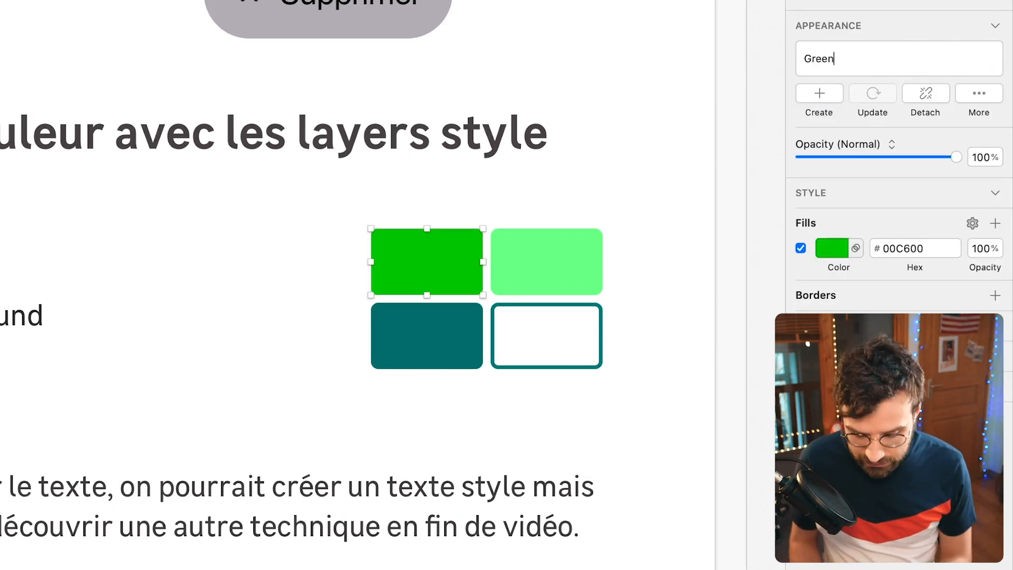
{"action": "key", "text": "Return"}
- Create a layer style named "Light Green" from the light green rectangle and check the styles of the teal and outlined rectangles
{"action": "left_click", "coordinate": [575, 260]}
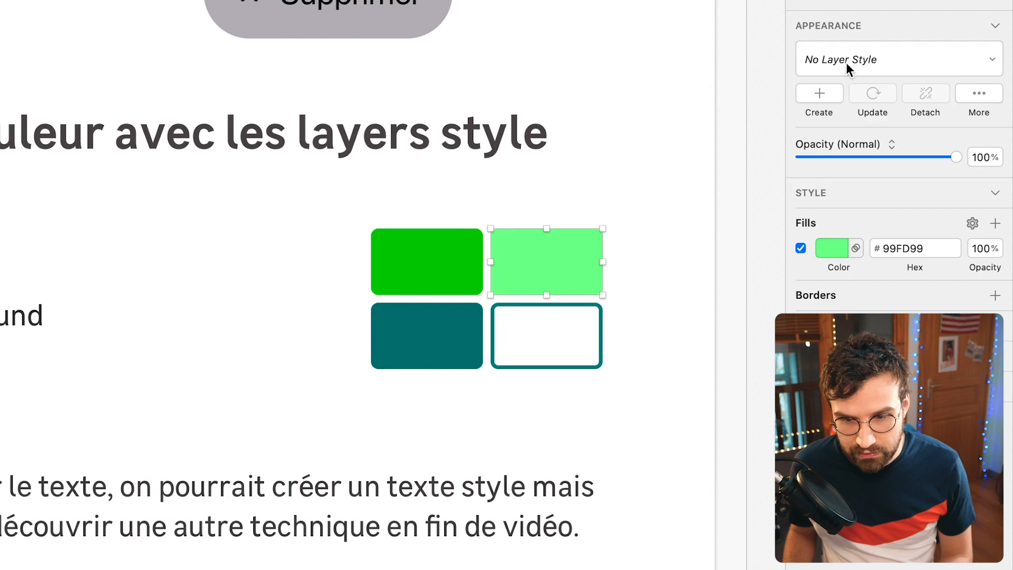
{"action": "left_click", "coordinate": [830, 101]}
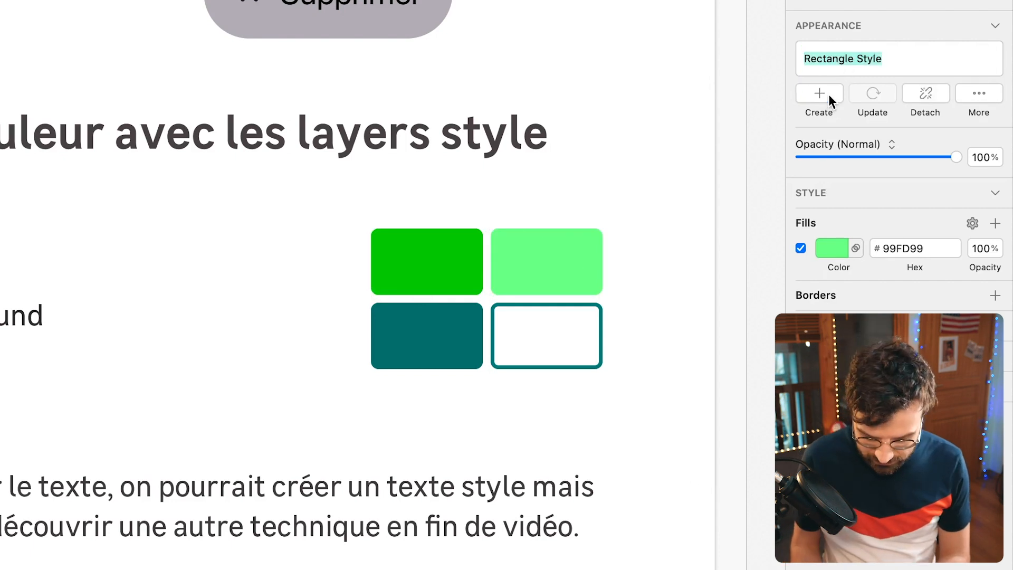
{"action": "left_click", "coordinate": [454, 343]}
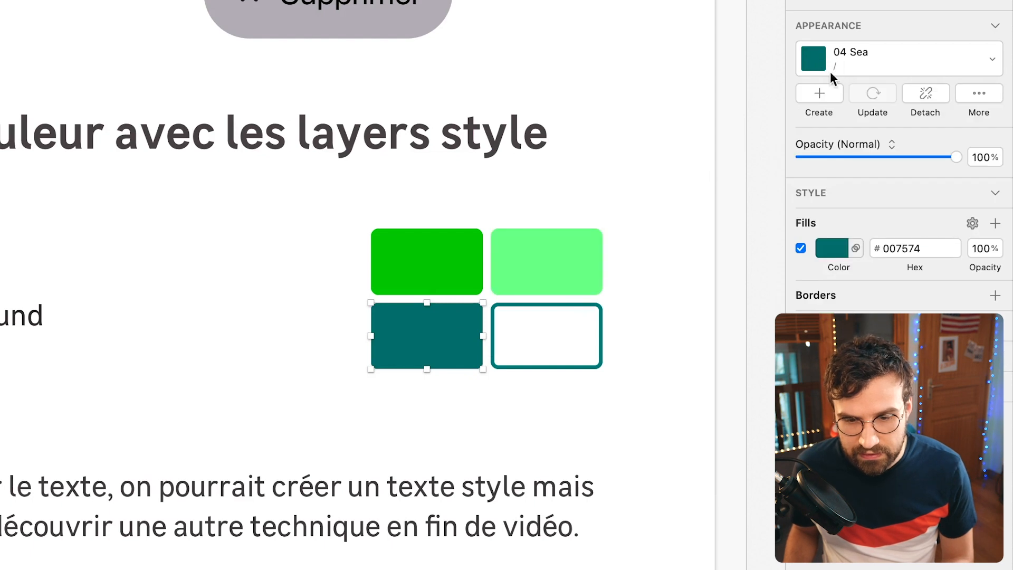
{"action": "left_click", "coordinate": [593, 311]}
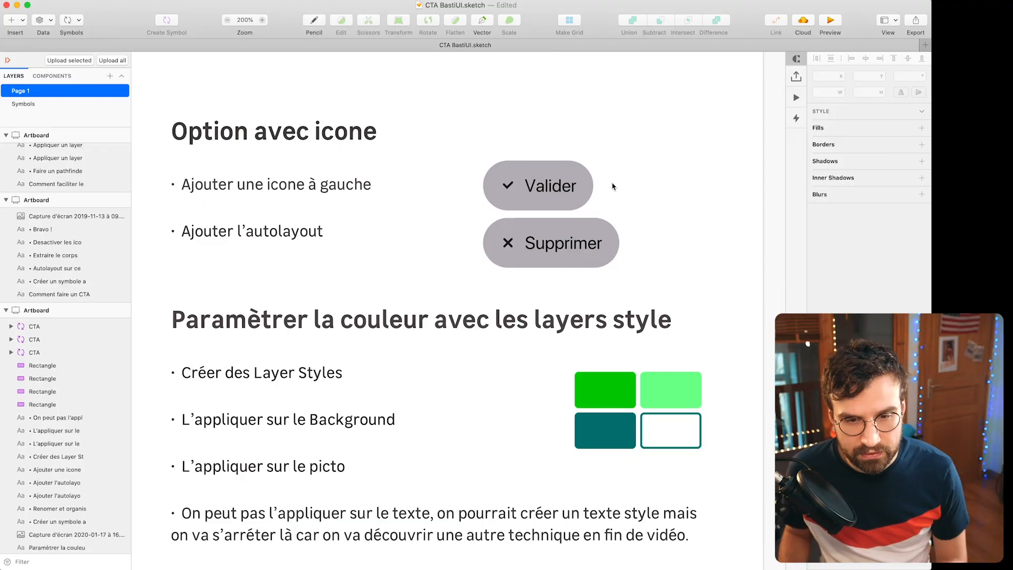
- Apply the Green layer style to the Background of the CTA master and return to the button instances
{"action": "left_click", "coordinate": [610, 190]}
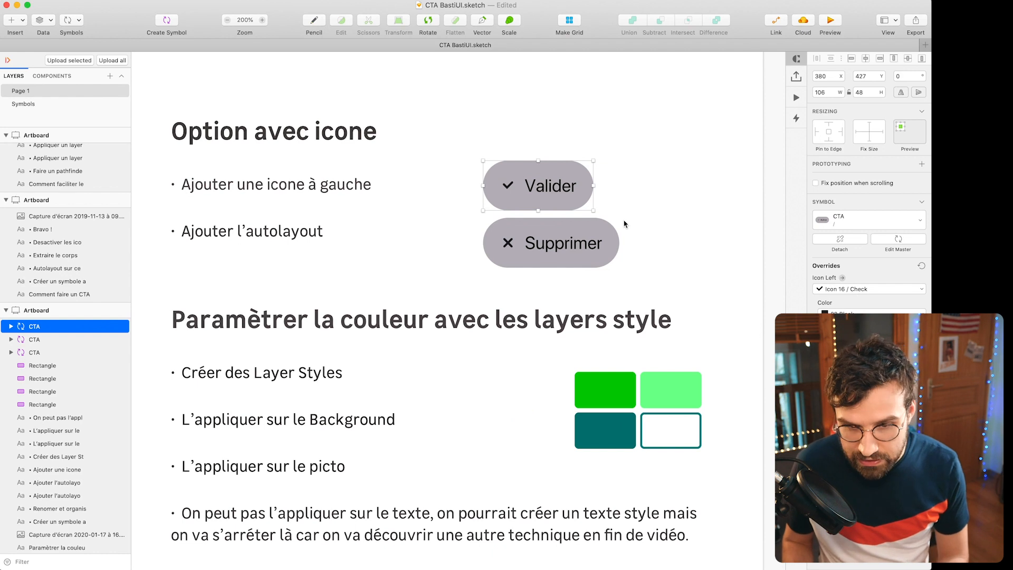
{"action": "key", "text": "Return"}
{"action": "left_click", "coordinate": [629, 218]}
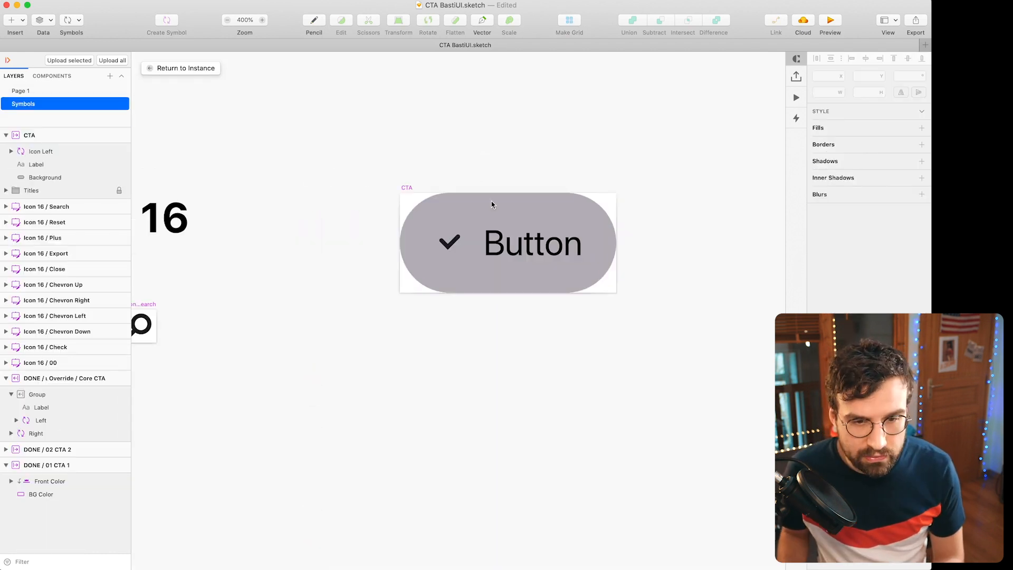
{"action": "left_click", "coordinate": [492, 205]}
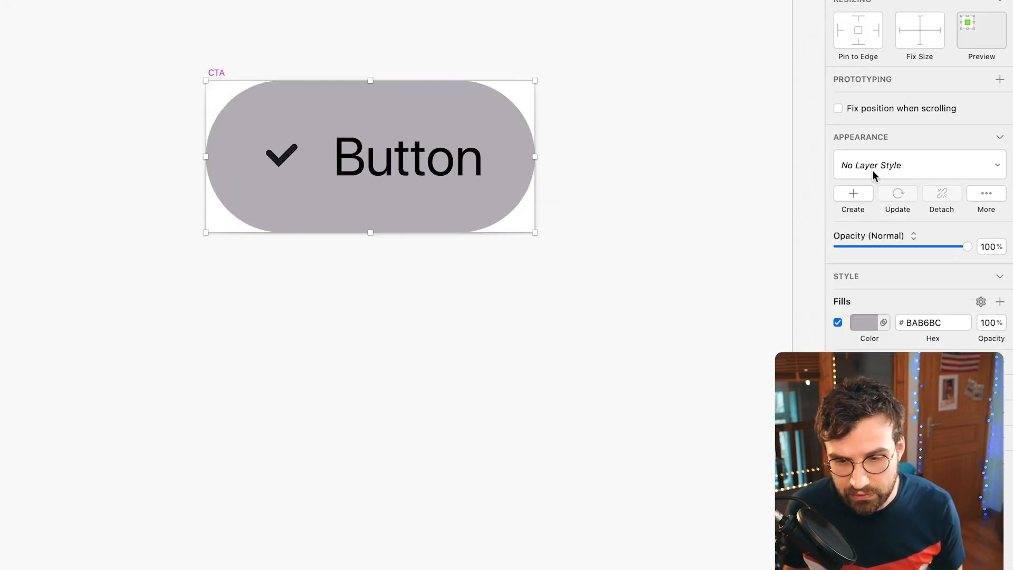
{"action": "left_click", "coordinate": [872, 170]}
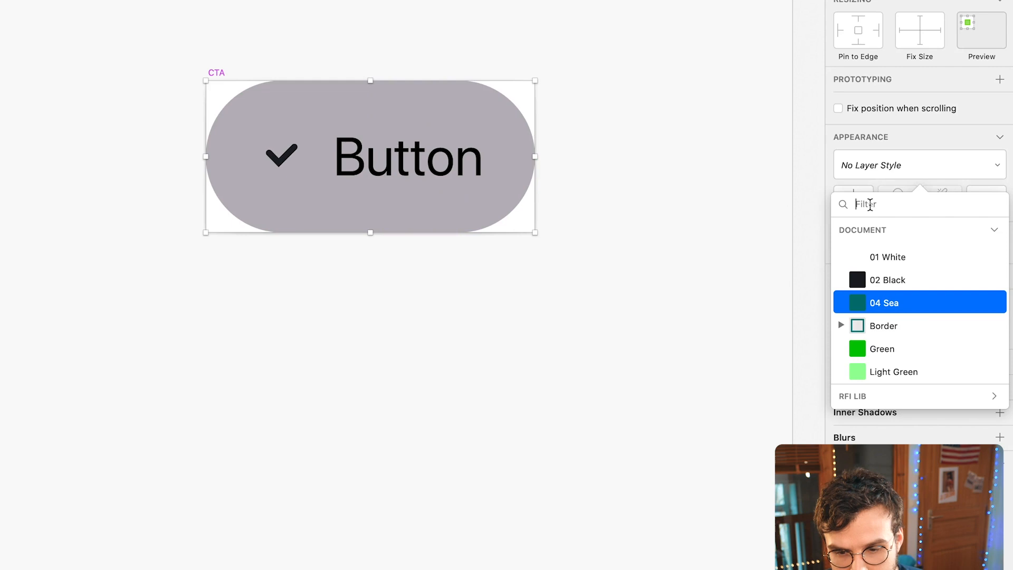
{"action": "left_click", "coordinate": [856, 349]}
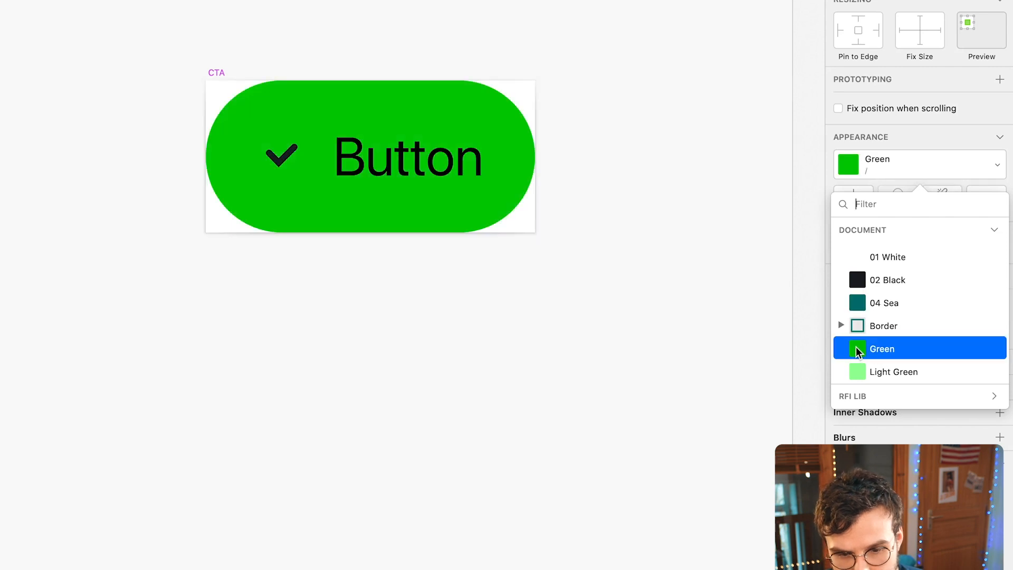
{"action": "left_click", "coordinate": [679, 350]}
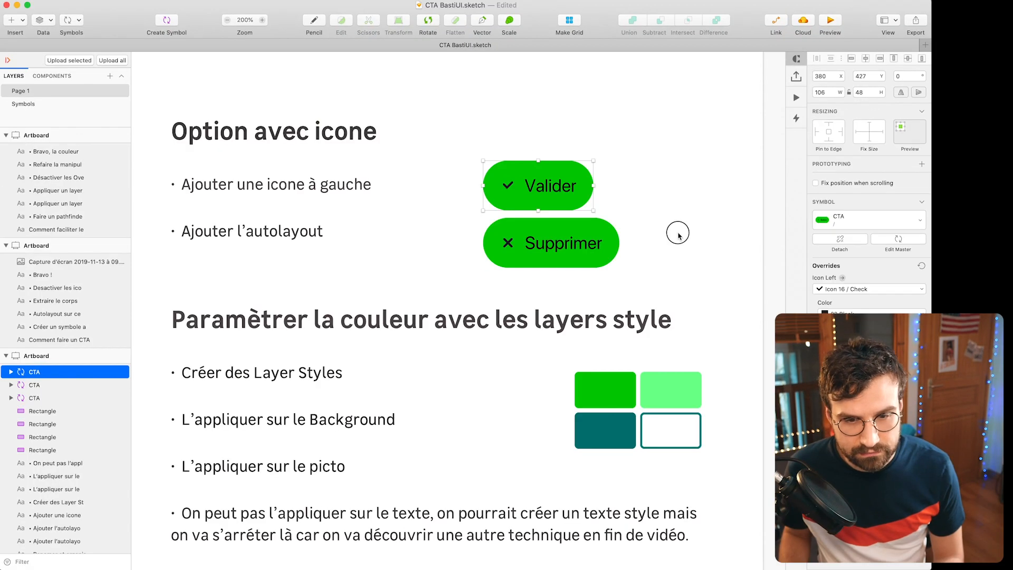
{"action": "left_click", "coordinate": [679, 233]}
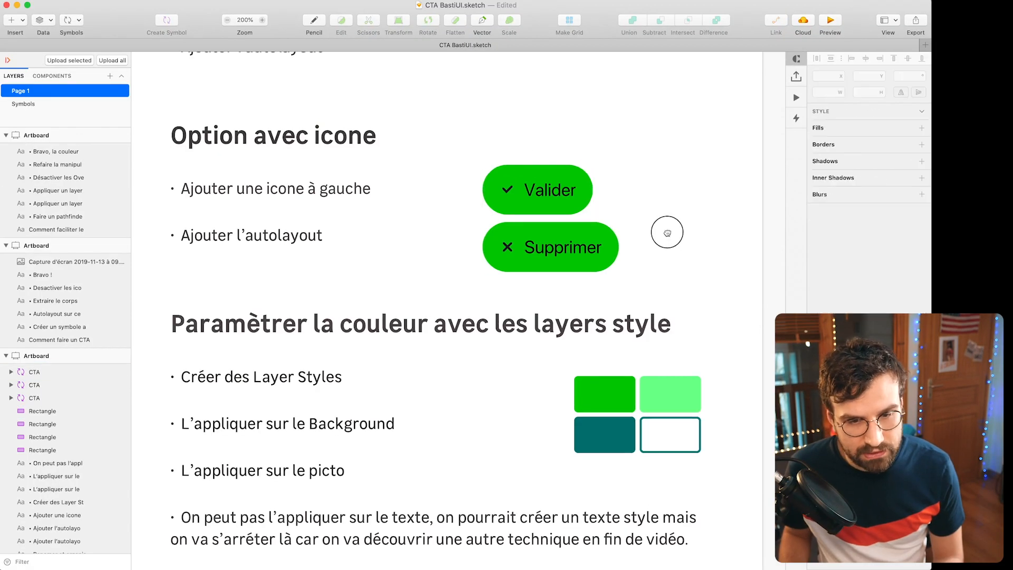
- Set the Background override of the Valider button to the Light Green layer style
{"action": "scroll", "coordinate": [654, 216], "scroll_direction": "up", "scroll_amount": 2}
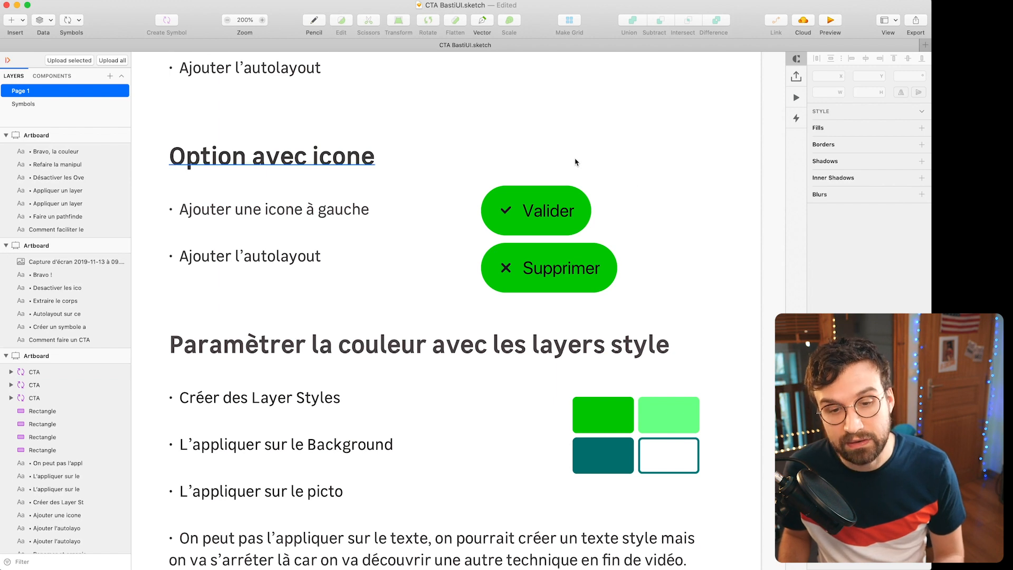
{"action": "left_click", "coordinate": [549, 205]}
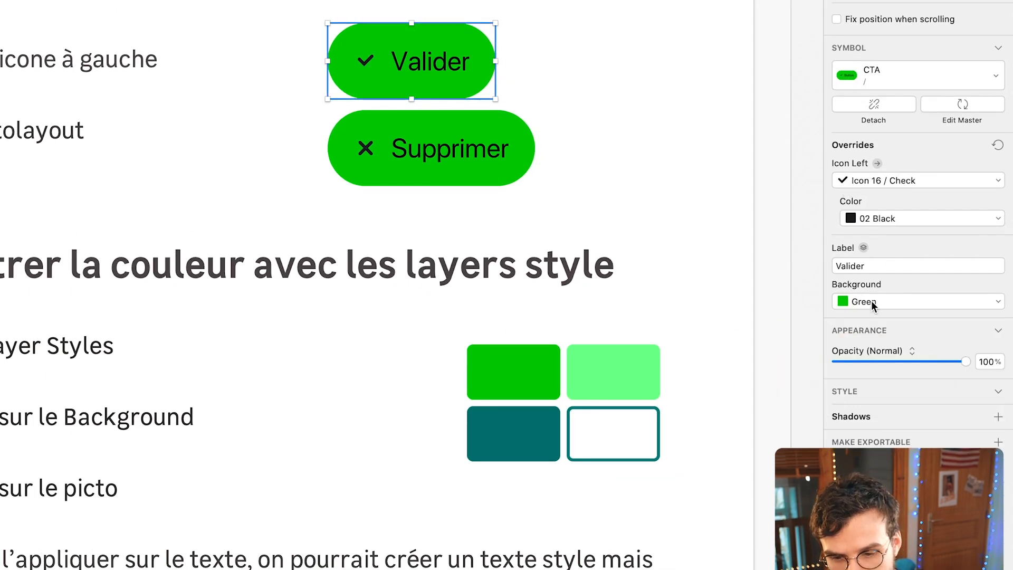
{"action": "left_click", "coordinate": [874, 301]}
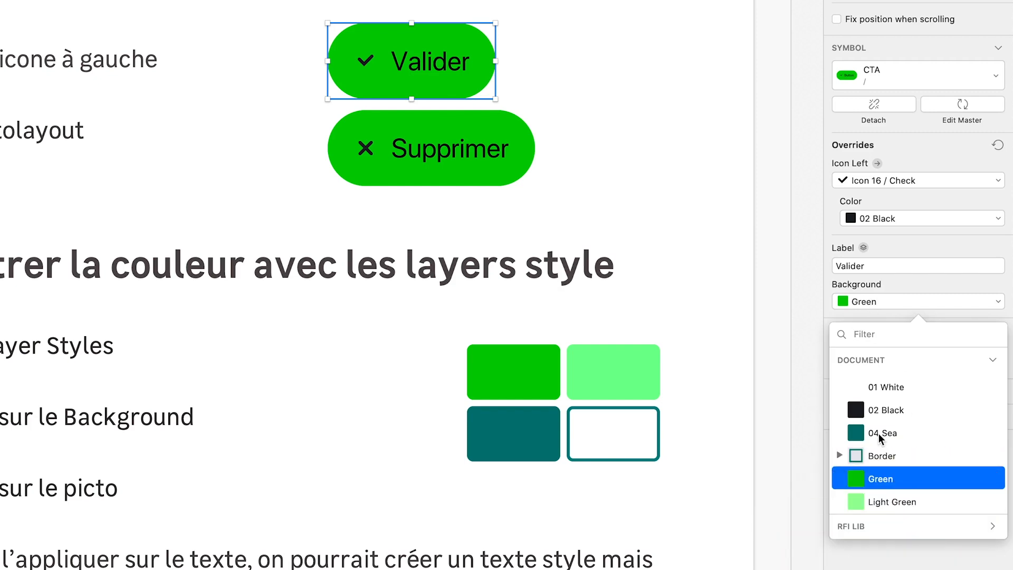
{"action": "key", "text": "Down"}
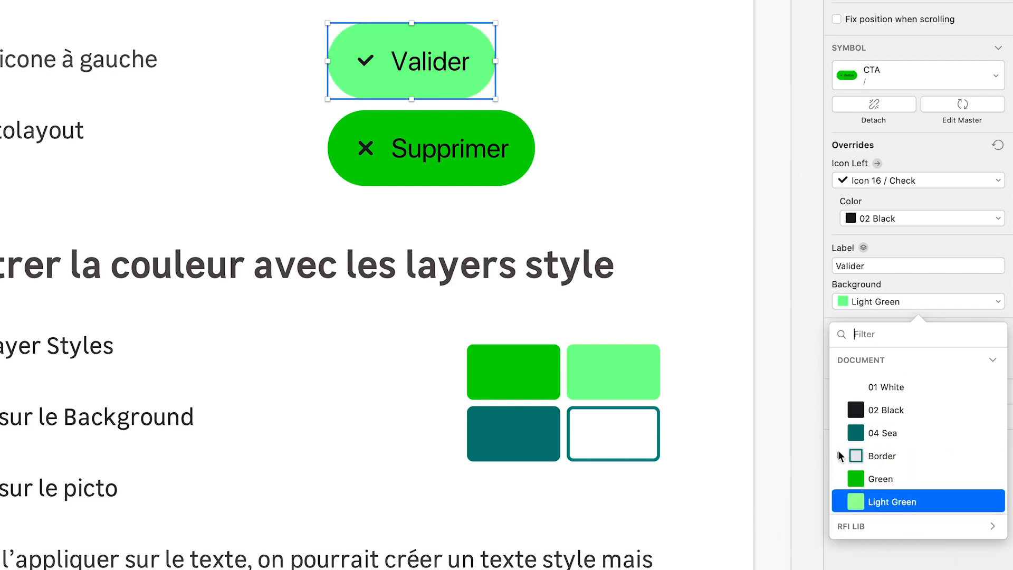
- Try the Border/04 Sea style as the Valider button's Background override, and undo that change
{"action": "left_click", "coordinate": [841, 456]}
{"action": "left_click", "coordinate": [876, 479]}
{"action": "left_click", "coordinate": [611, 74]}
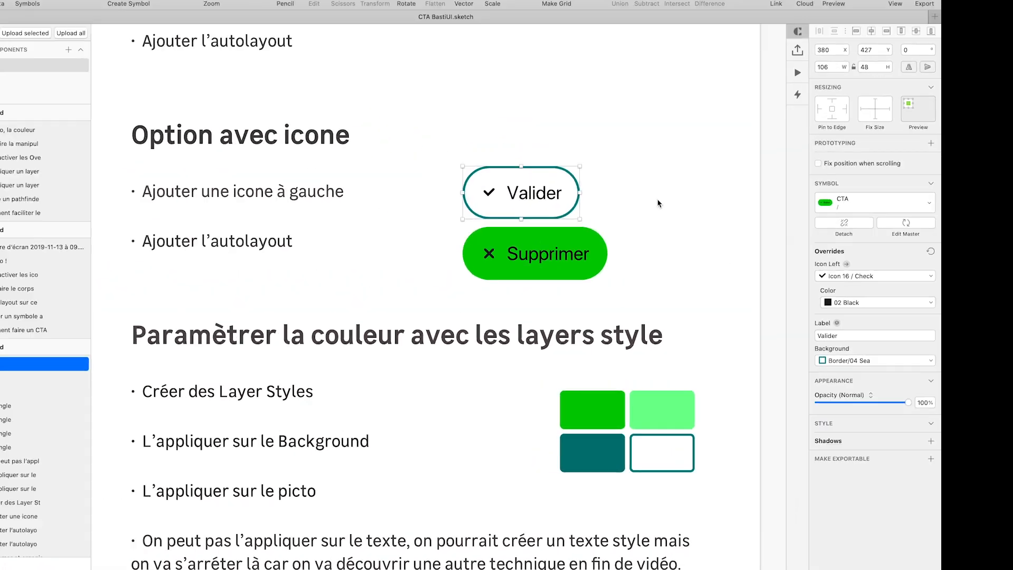
{"action": "left_click", "coordinate": [641, 60]}
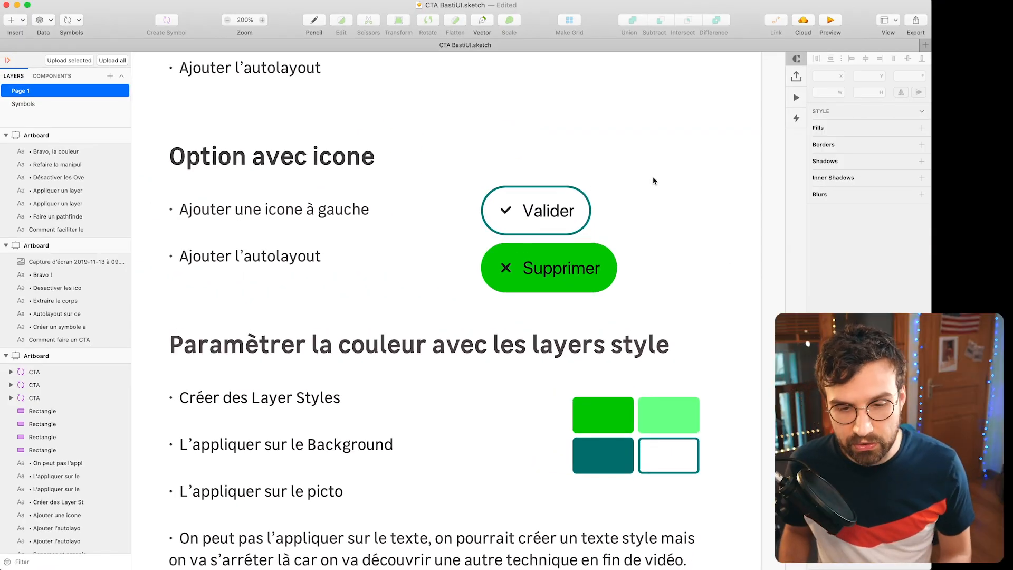
{"action": "key", "text": "super+z"}
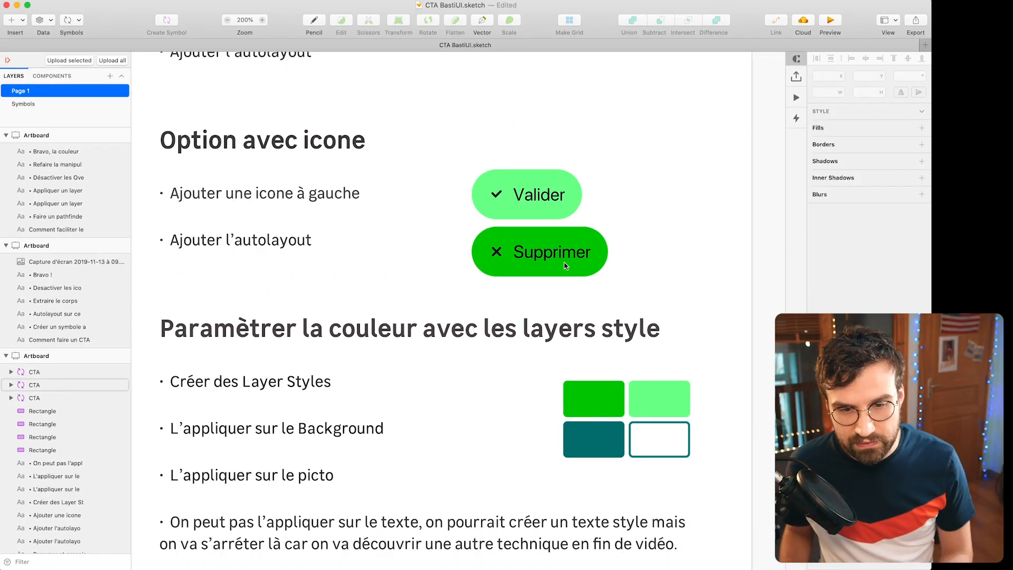
- Recolour the dark green rectangle to a bluer green, update the Green layer style from it, and select the light green rectangle
{"action": "left_click", "coordinate": [602, 400]}
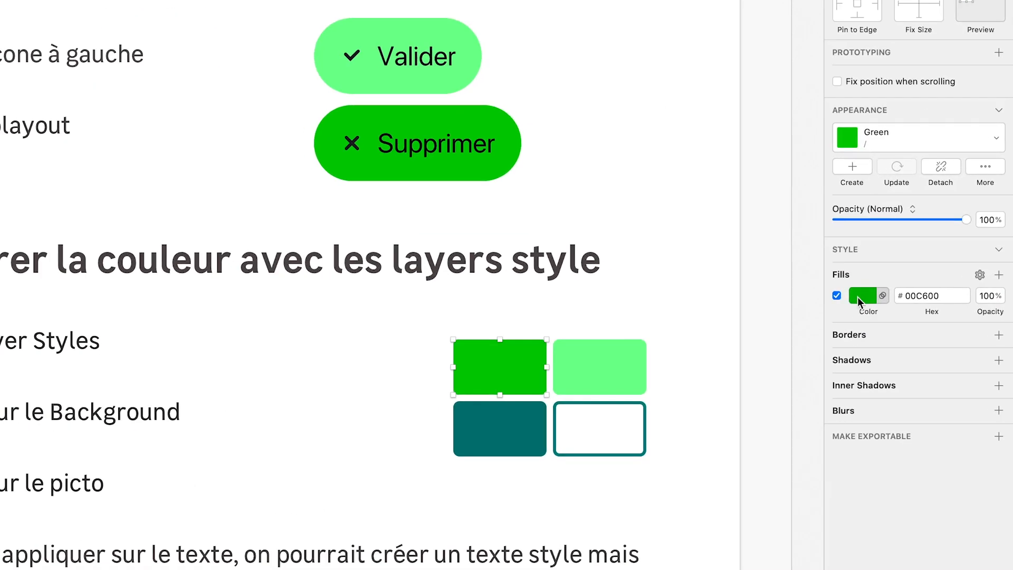
{"action": "left_click", "coordinate": [857, 296]}
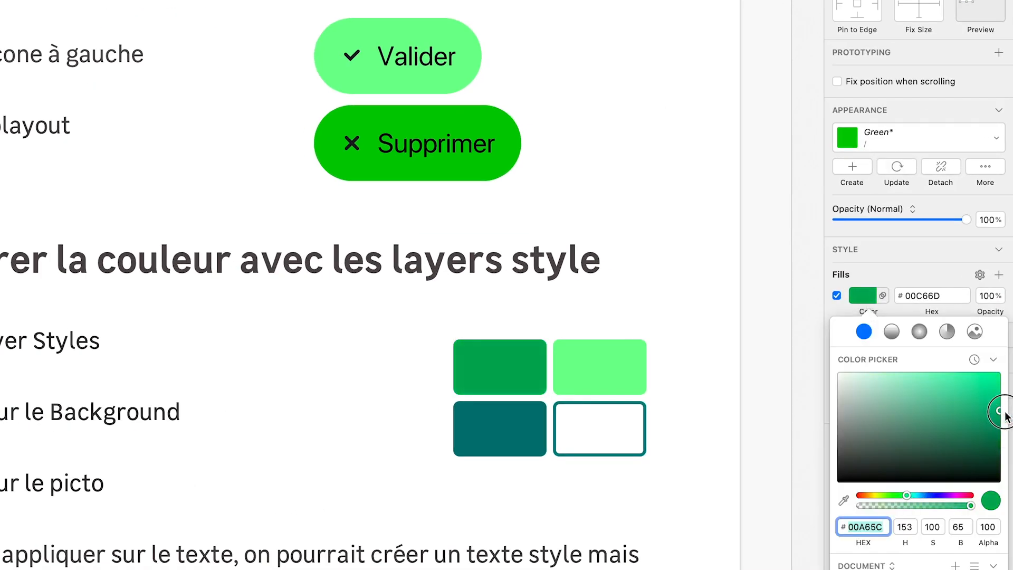
{"action": "left_click", "coordinate": [883, 138]}
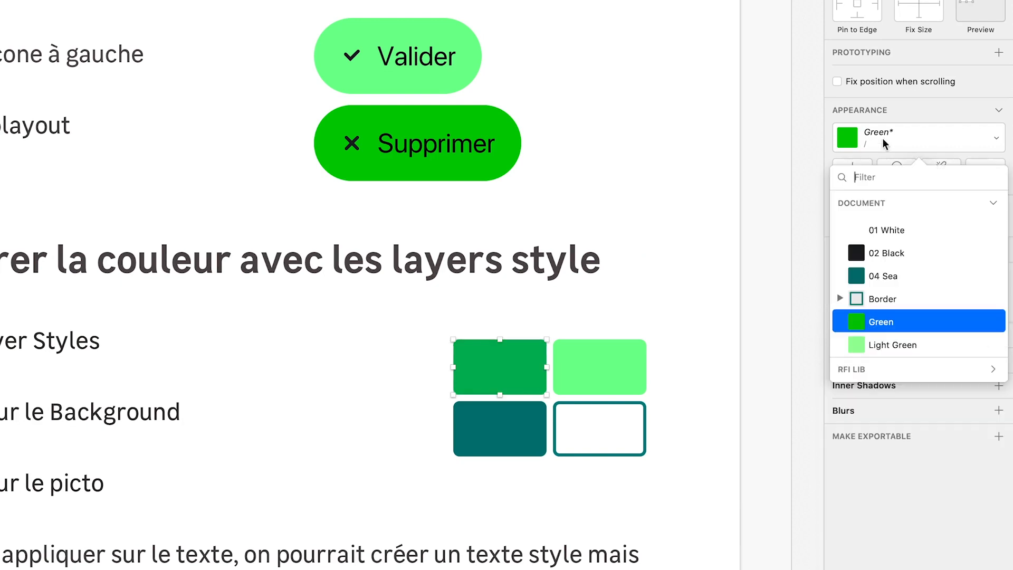
{"action": "left_click", "coordinate": [901, 173]}
{"action": "left_click", "coordinate": [901, 170]}
{"action": "left_click", "coordinate": [601, 366]}
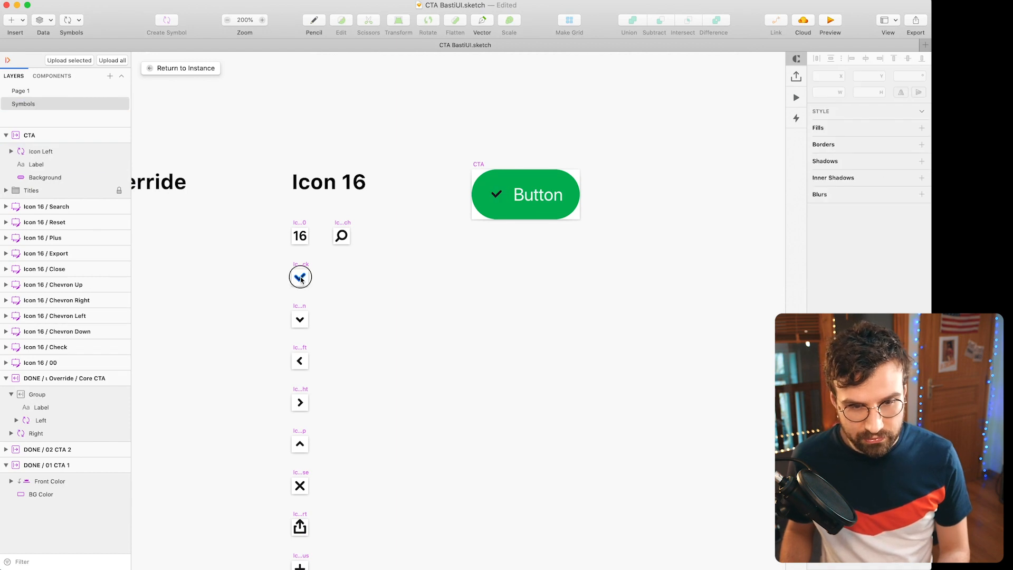
- Try the 01 White style on the Color layer of the Icon 16 / Check master, and restore 02 Black
{"action": "left_click", "coordinate": [301, 279]}
{"action": "scroll", "coordinate": [402, 328], "scroll_direction": "left", "scroll_amount": 5}
{"action": "scroll", "coordinate": [403, 328], "scroll_direction": "up", "scroll_amount": 2}
{"action": "left_click", "coordinate": [658, 248]}
{"action": "double_click", "coordinate": [658, 249]}
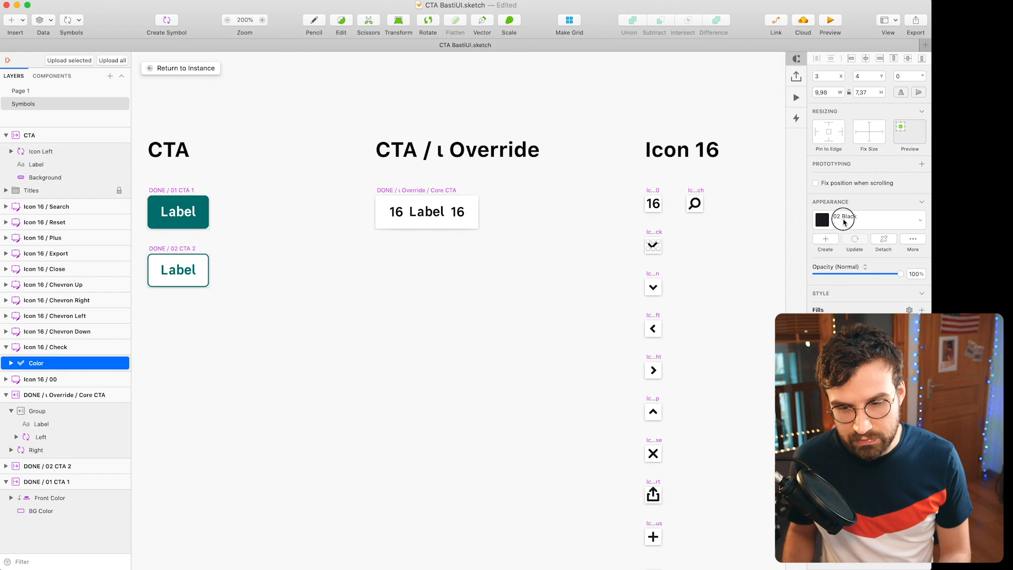
{"action": "left_click", "coordinate": [844, 222]}
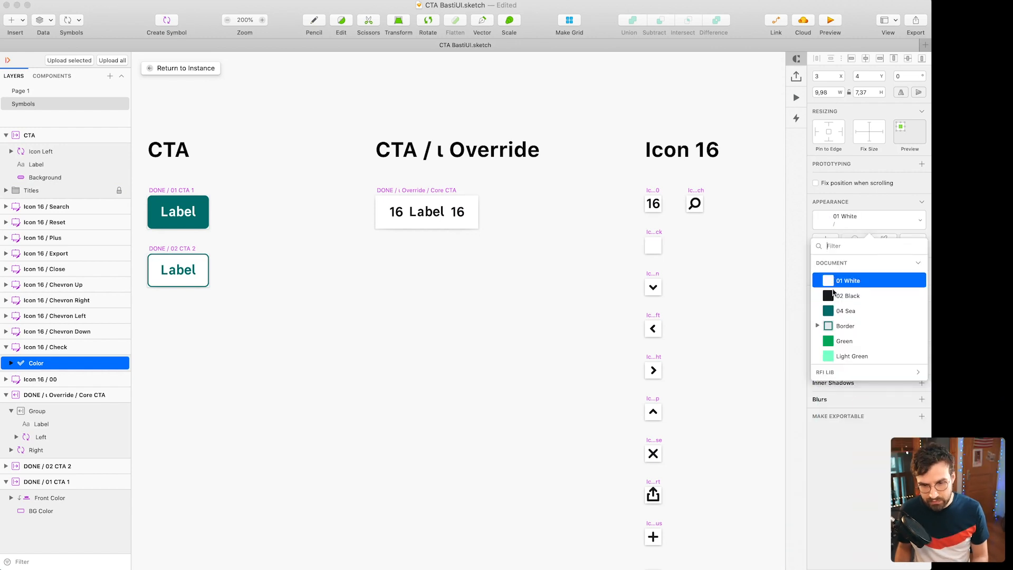
{"action": "left_click", "coordinate": [834, 294]}
- Set the Color override of Icon Left in the CTA master to 01 White
{"action": "scroll", "coordinate": [527, 275], "scroll_direction": "right", "scroll_amount": 10}
{"action": "scroll", "coordinate": [528, 274], "scroll_direction": "up", "scroll_amount": 3}
{"action": "left_click", "coordinate": [554, 225]}
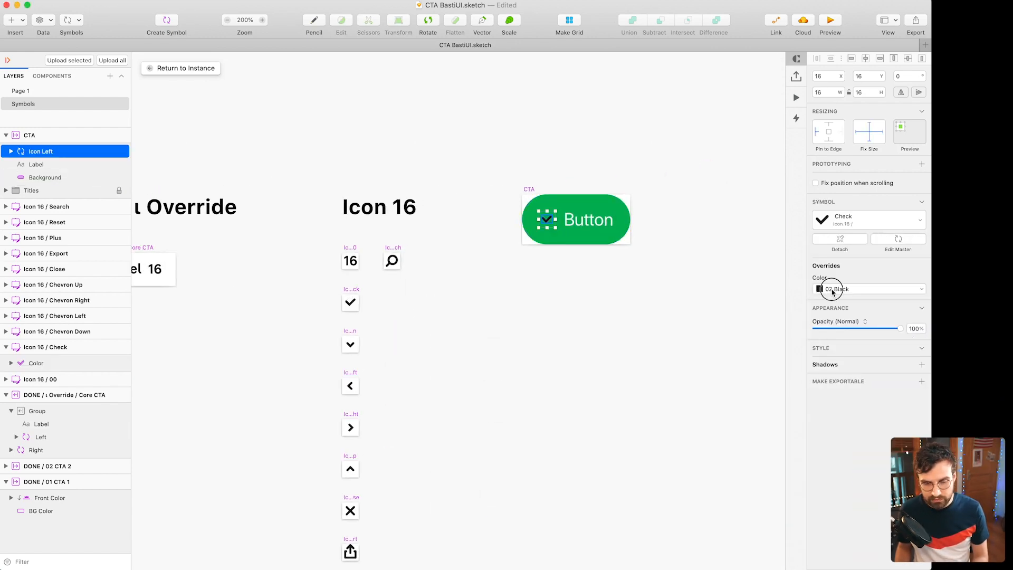
{"action": "left_click", "coordinate": [834, 289]}
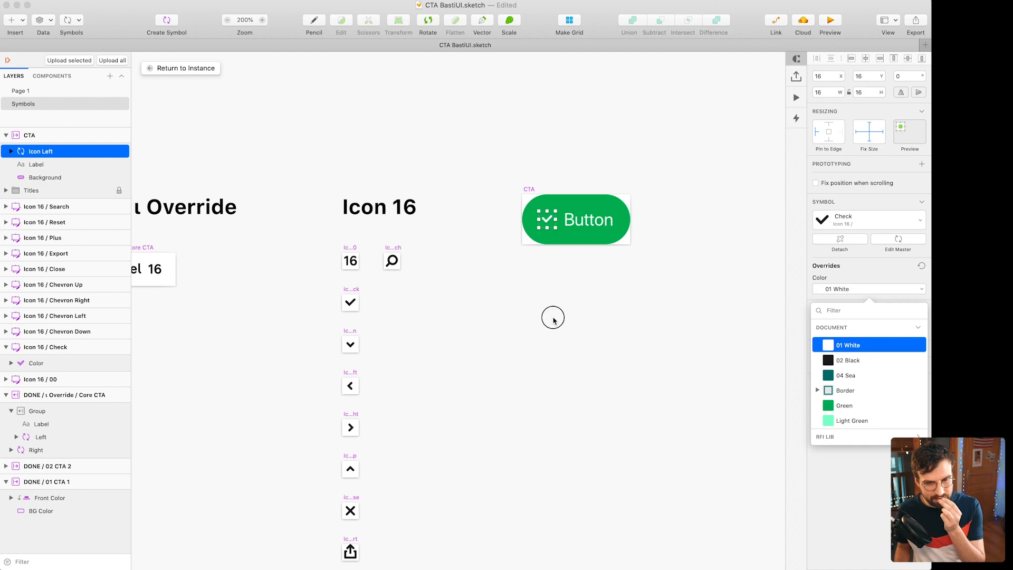
{"action": "left_click", "coordinate": [553, 320]}
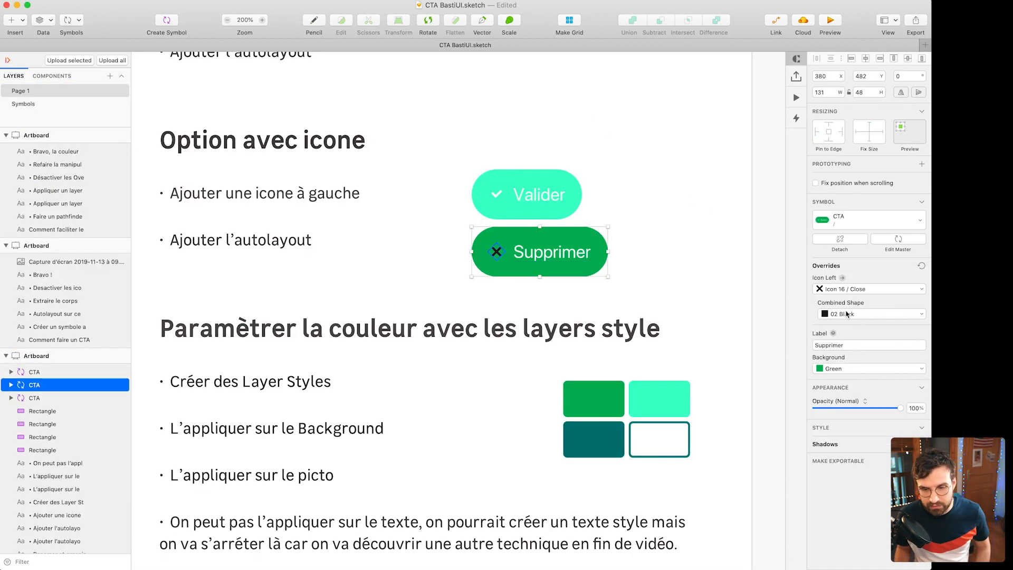
- Set the Supprimer button's close icon colour override to 01 White and check the Valider button's overrides
{"action": "left_click", "coordinate": [848, 314]}
{"action": "left_click", "coordinate": [649, 177]}
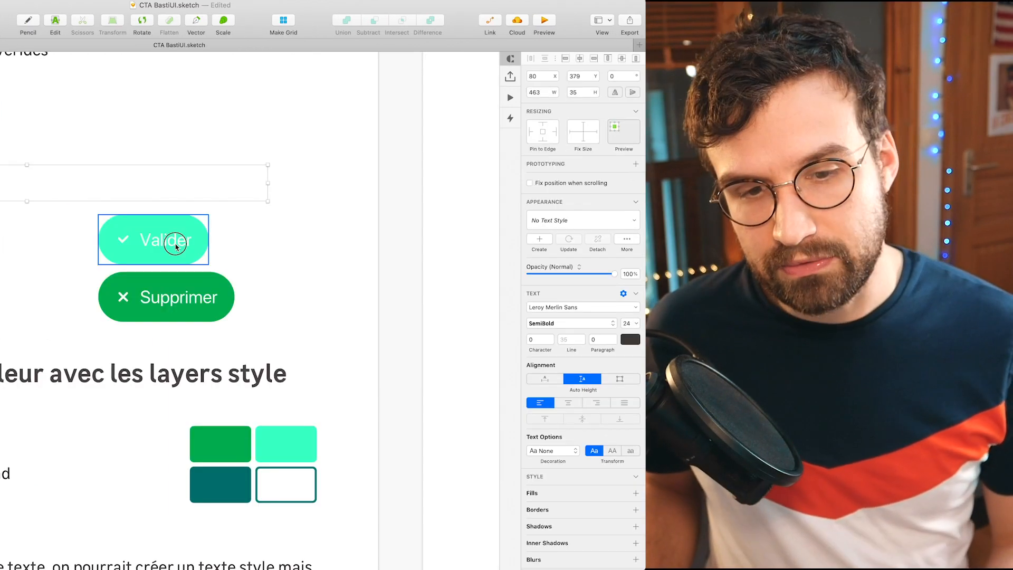
{"action": "left_click", "coordinate": [174, 242]}
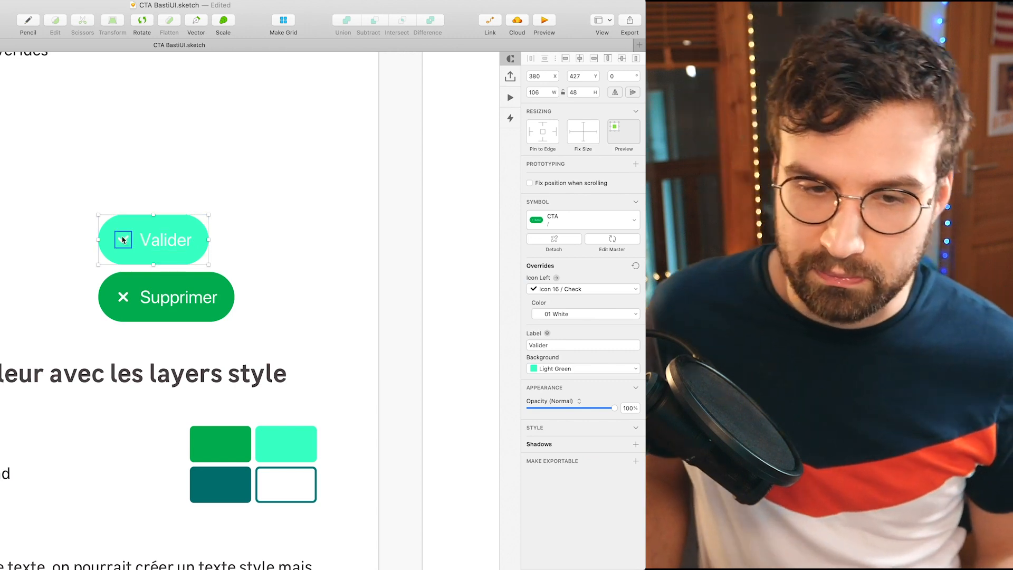
{"action": "left_click", "coordinate": [266, 216]}
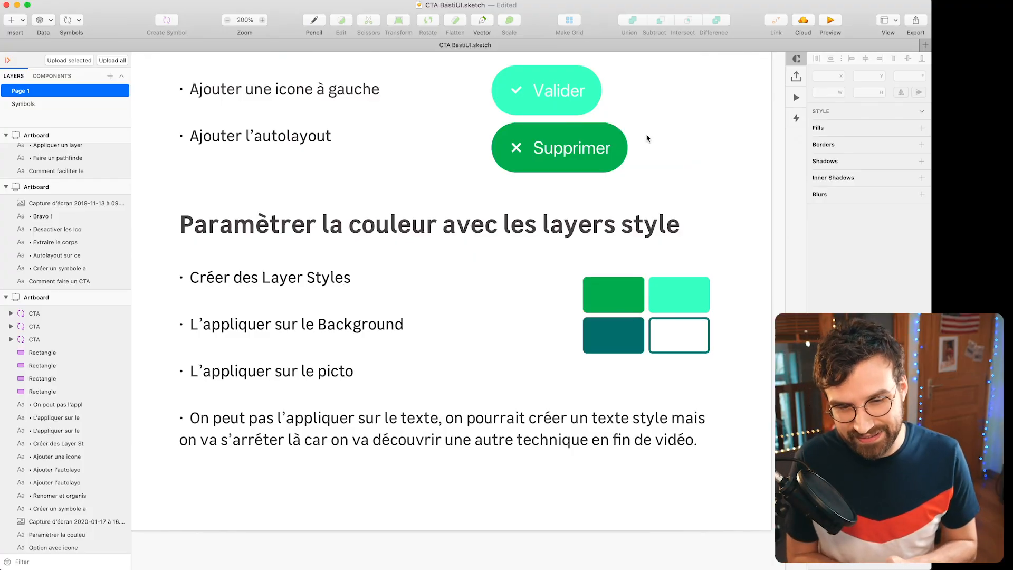
- Move the Button, Valider and Supprimer instances together to the artboard about adding an icon to either side
{"action": "scroll", "coordinate": [657, 119], "scroll_direction": "up", "scroll_amount": 5}
{"action": "left_click", "coordinate": [518, 255]}
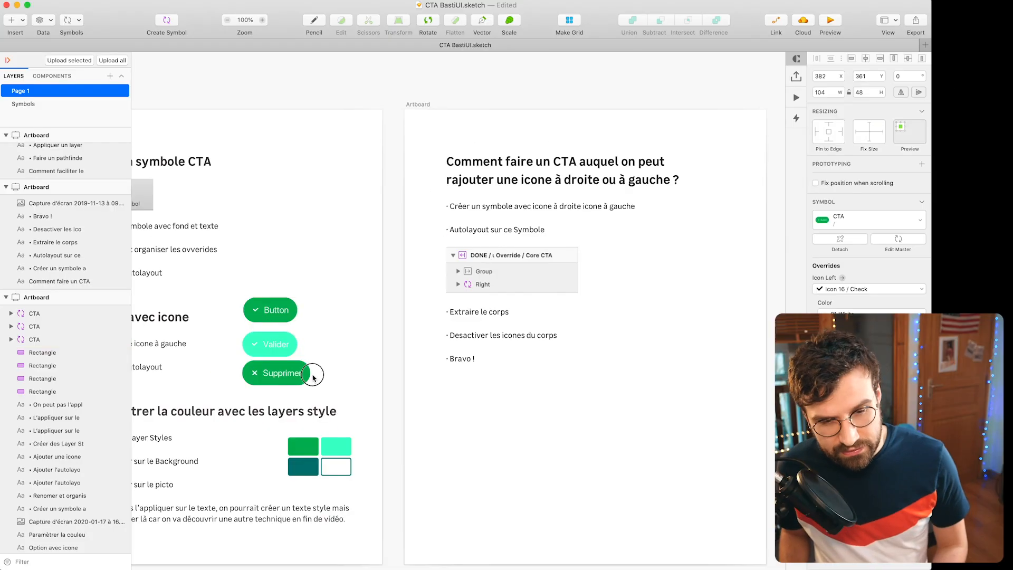
{"action": "left_click_drag", "start_coordinate": [313, 376], "coordinate": [204, 298]}
{"action": "left_click", "coordinate": [323, 371]}
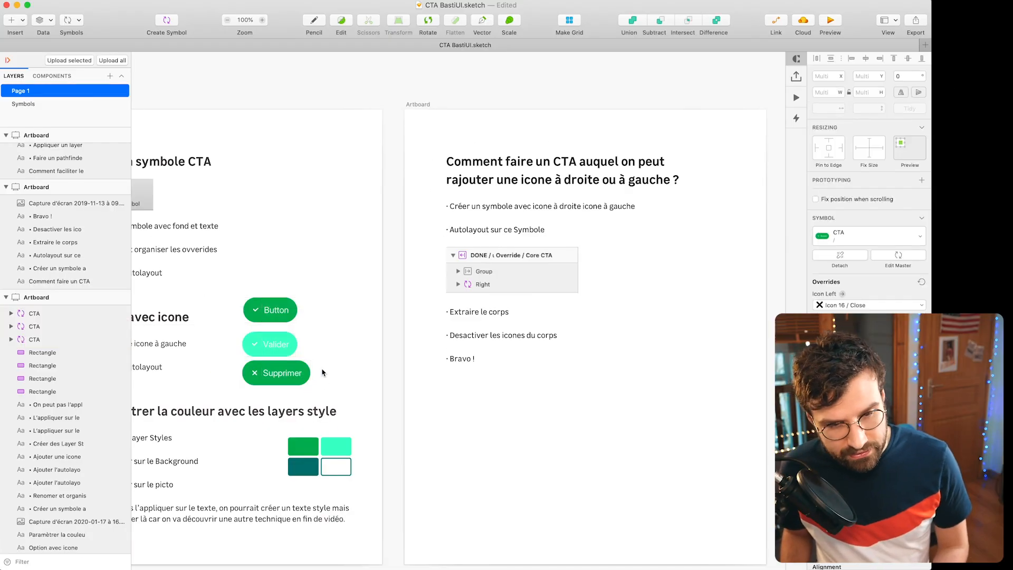
{"action": "left_click_drag", "start_coordinate": [378, 316], "coordinate": [792, 250]}
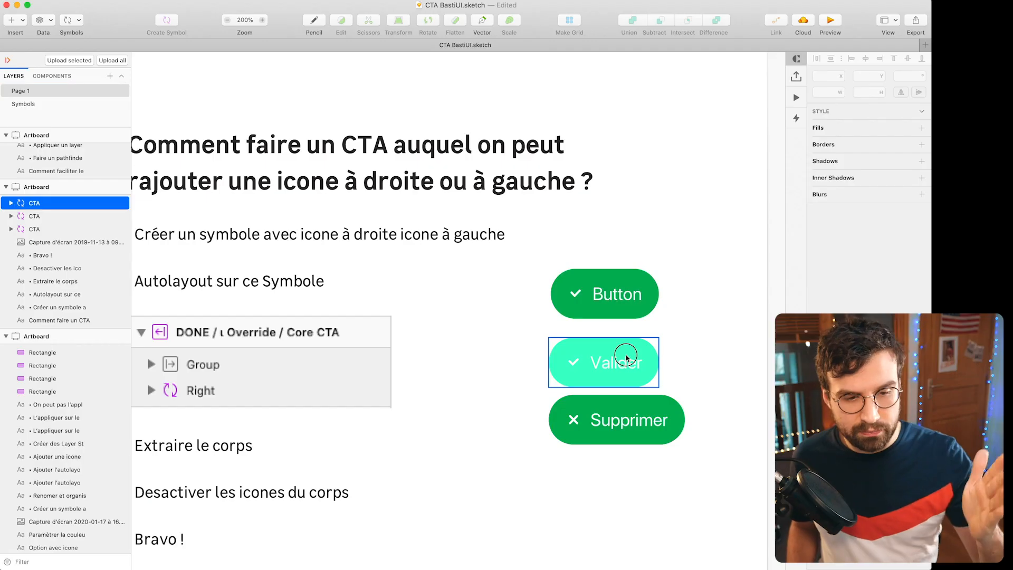
- In the CTA master, widen the Background to about 135 px and duplicate the check icon to the right of the Button label
{"action": "double_click", "coordinate": [626, 358]}
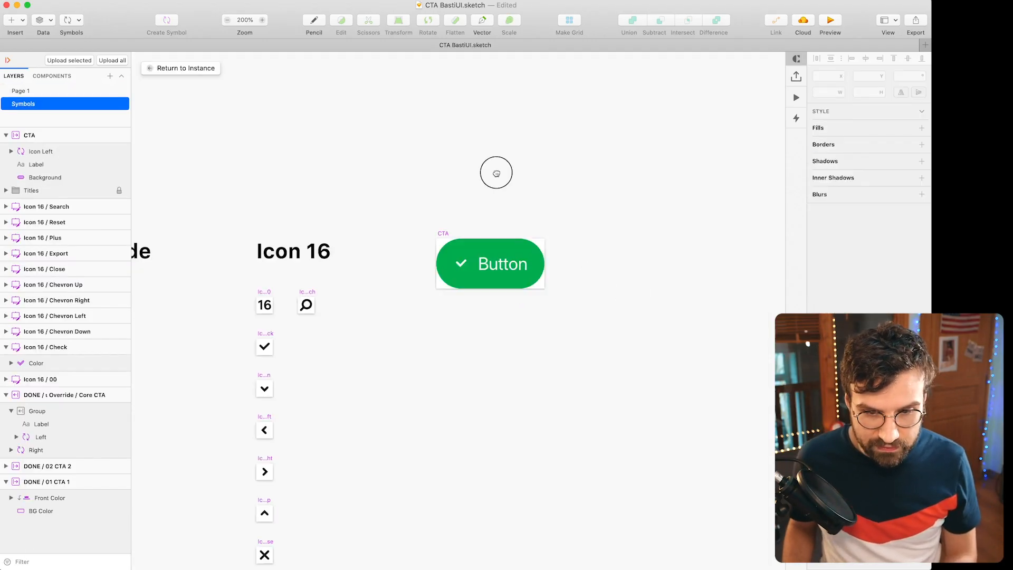
{"action": "left_click", "coordinate": [527, 264]}
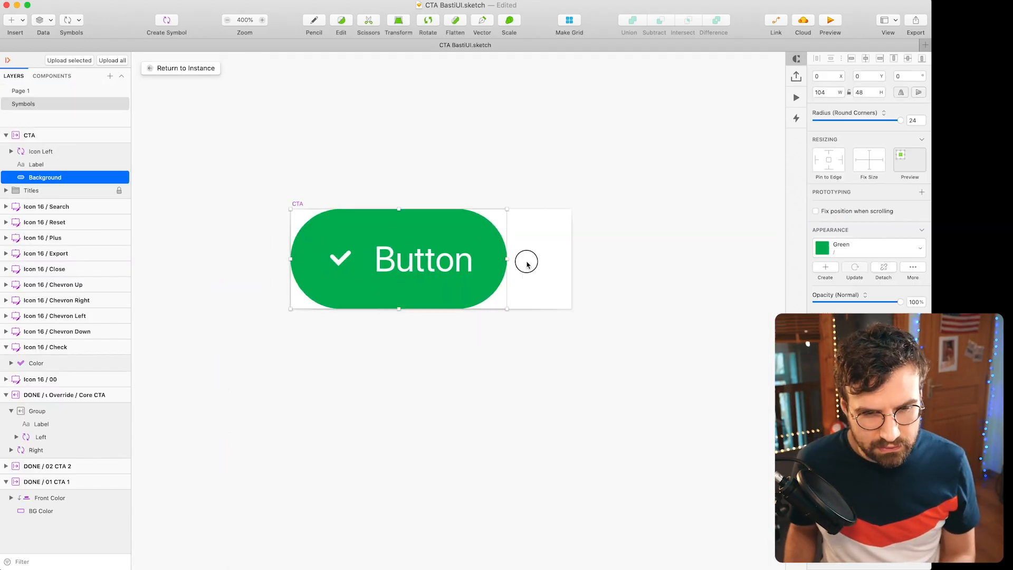
{"action": "left_click", "coordinate": [341, 258]}
{"action": "key", "text": "super+d"}
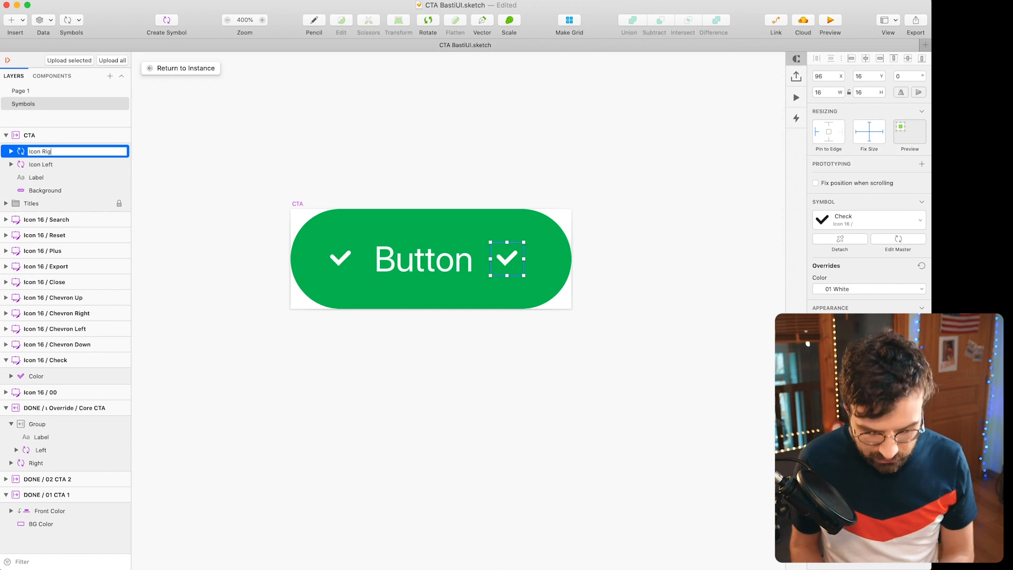
- Name the duplicated icon "Icon Right" and order it between Label and Background in the CTA master
{"action": "type", "text": "ht"}
{"action": "key", "text": "Return"}
{"action": "key", "text": "alt+super+Down"}
{"action": "key", "text": "alt+super+Down"}
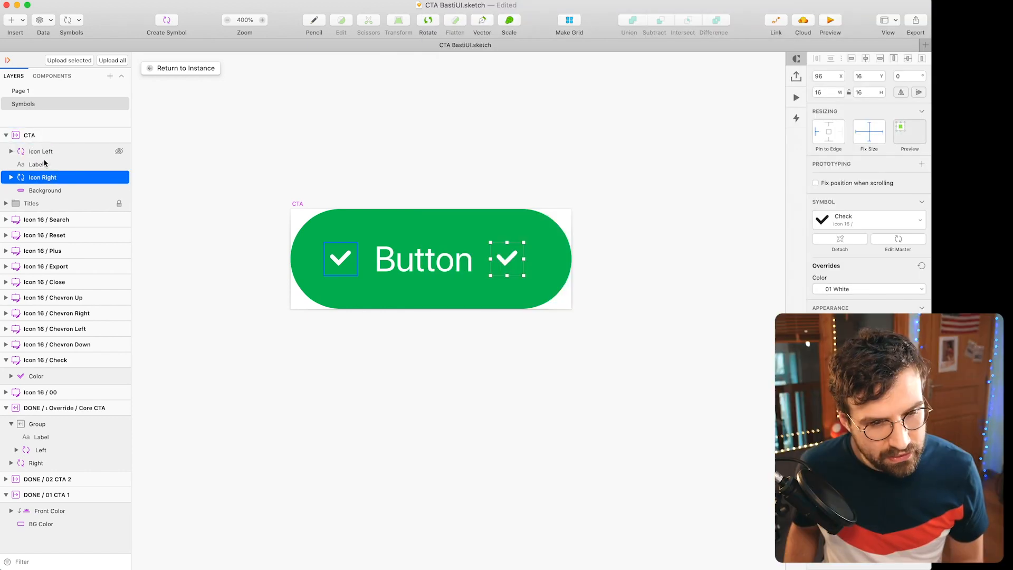
- Narrow the CTA master's Background to even the padding beside Icon Right, and fit the symbol's width to it
{"action": "left_click", "coordinate": [507, 258]}
{"action": "left_click", "coordinate": [569, 259]}
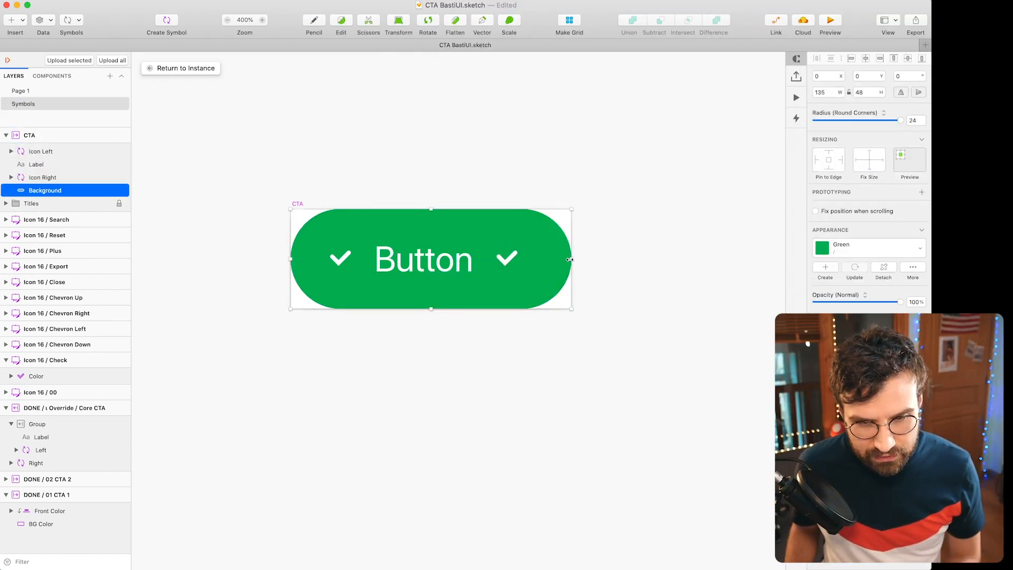
{"action": "left_click", "coordinate": [299, 203]}
{"action": "left_click", "coordinate": [909, 100]}
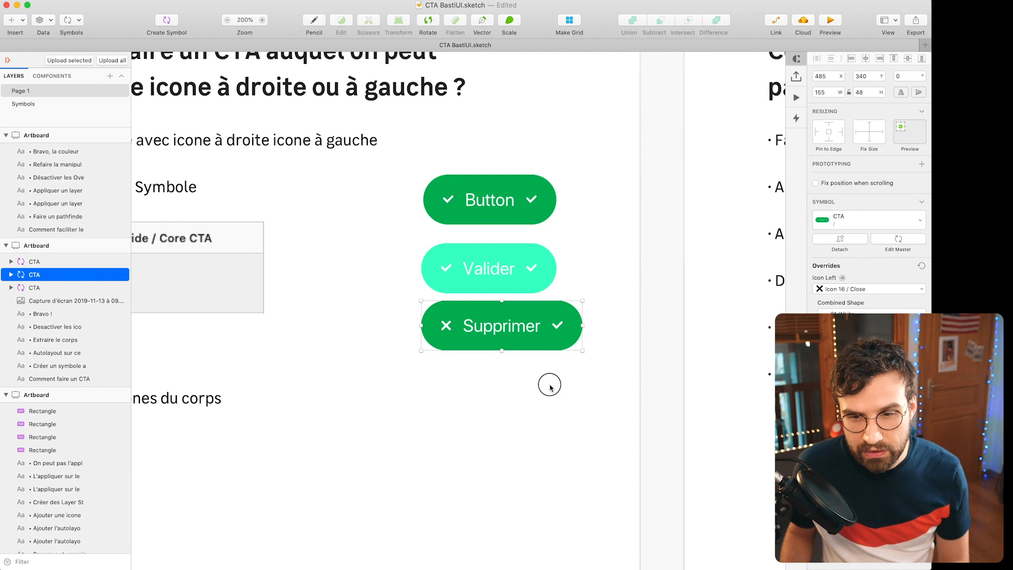
- Make two copies of the Supprimer button below it, one with Icon Left set to No Symbol and one with both icons set to No Symbol
{"action": "left_click", "coordinate": [550, 387]}
{"action": "scroll", "coordinate": [534, 334], "scroll_direction": "up", "scroll_amount": 1}
{"action": "left_click_drag", "start_coordinate": [501, 350], "coordinate": [501, 426], "text": "alt"}
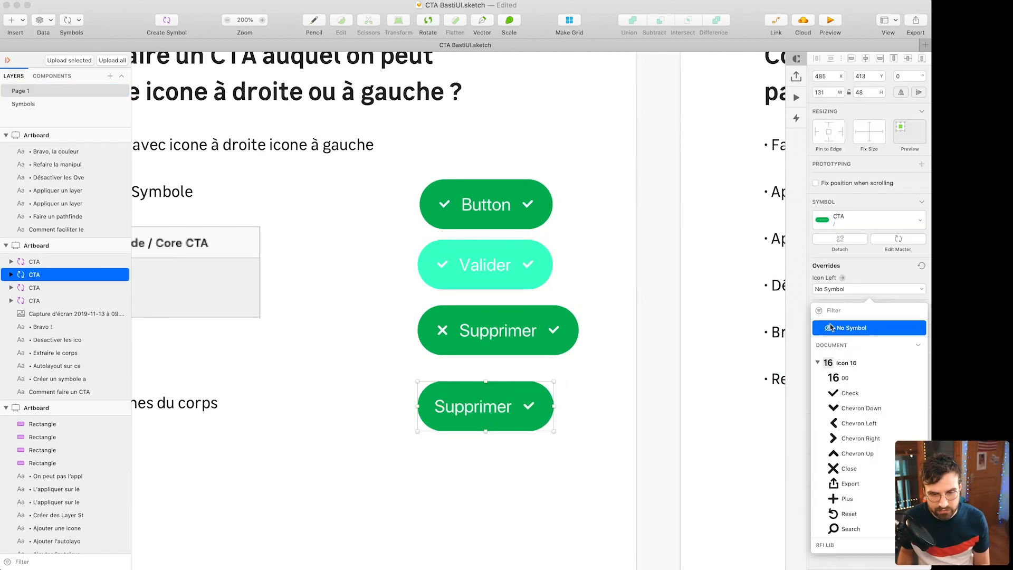
{"action": "key", "text": "super+d"}
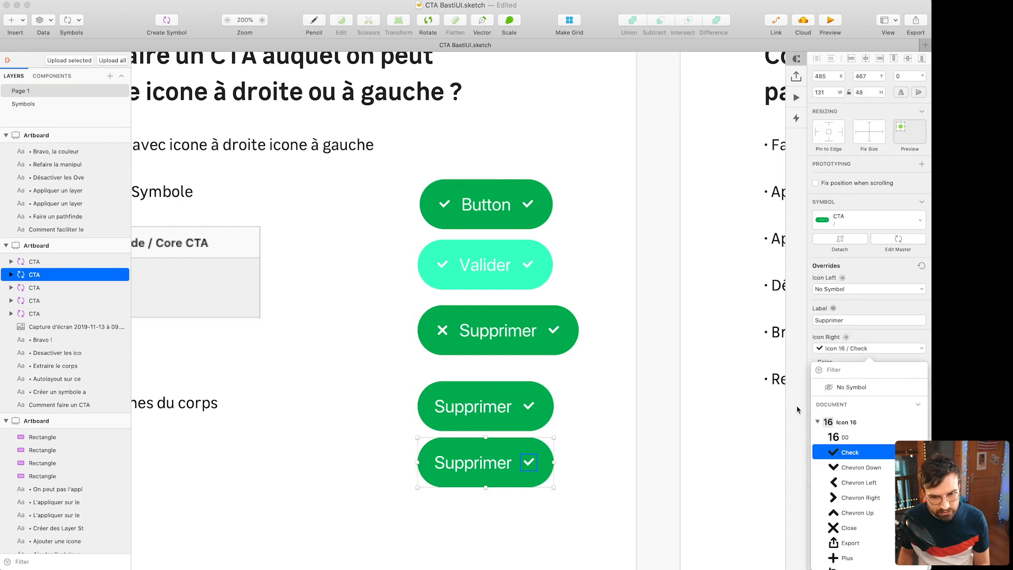
{"action": "left_click_drag", "start_coordinate": [583, 437], "coordinate": [611, 363]}
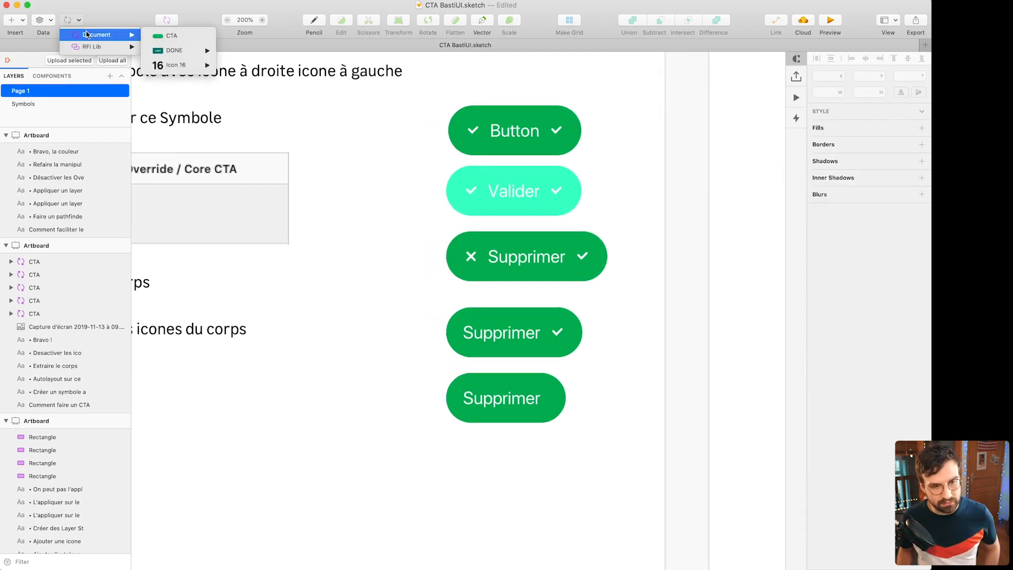
- Try a new CTA instance with Icon Left and Icon Right set to No Symbol, and delete it
{"action": "left_click", "coordinate": [171, 35]}
{"action": "left_click", "coordinate": [330, 388]}
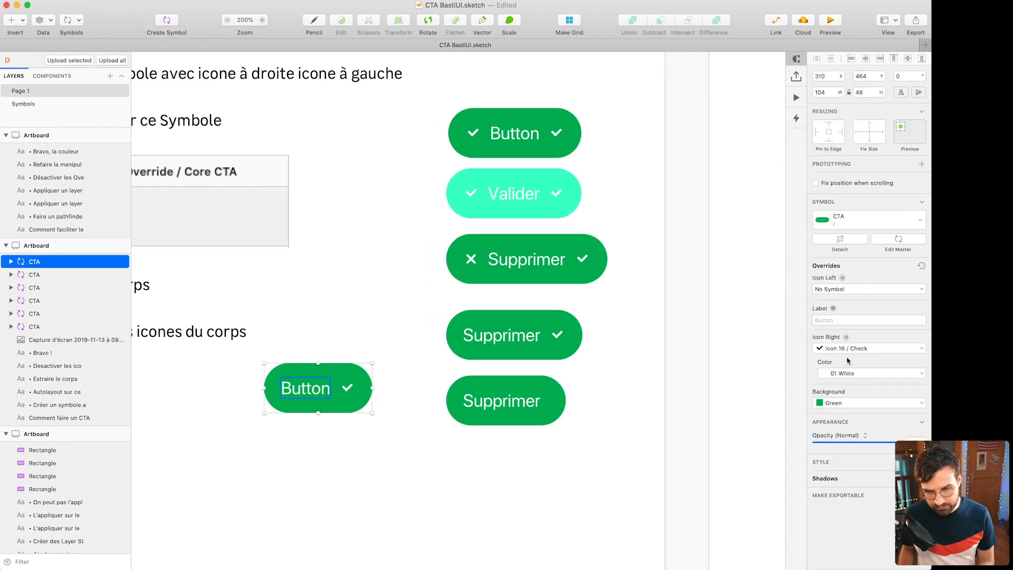
{"action": "left_click", "coordinate": [838, 389]}
{"action": "left_click", "coordinate": [363, 416]}
{"action": "left_click", "coordinate": [342, 400]}
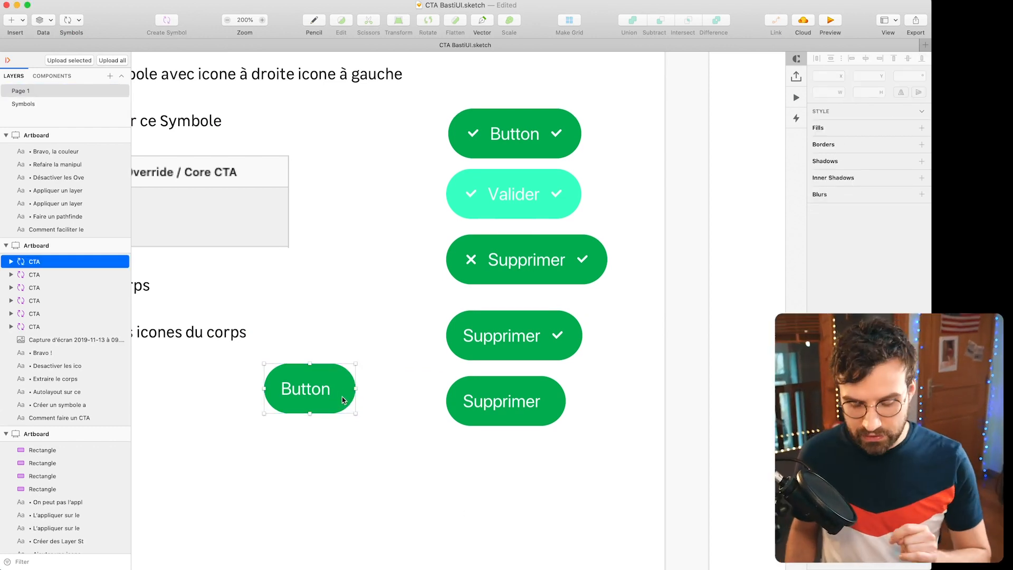
{"action": "key", "text": "BackSpace"}
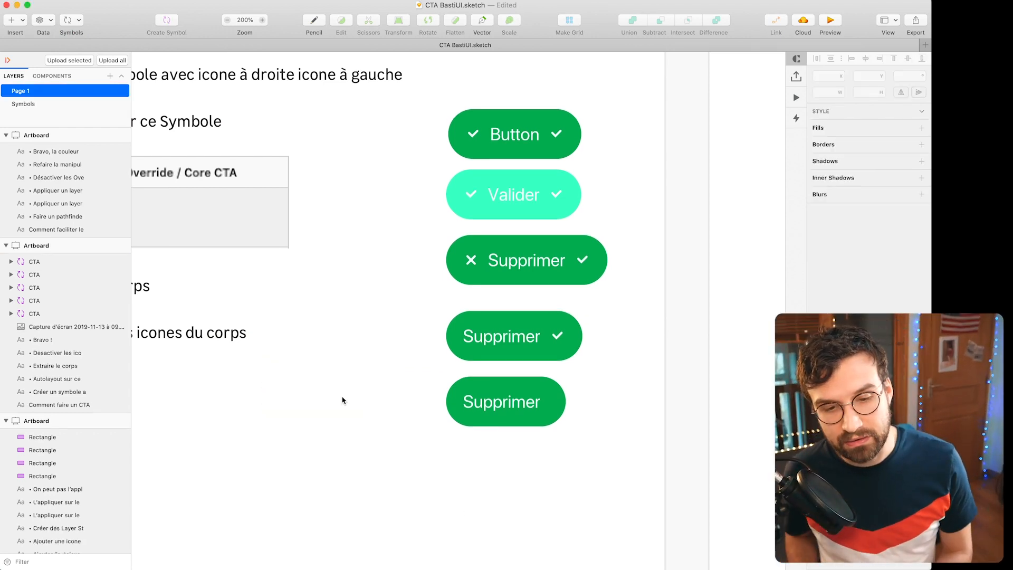
{"action": "left_click_drag", "start_coordinate": [342, 394], "coordinate": [446, 451]}
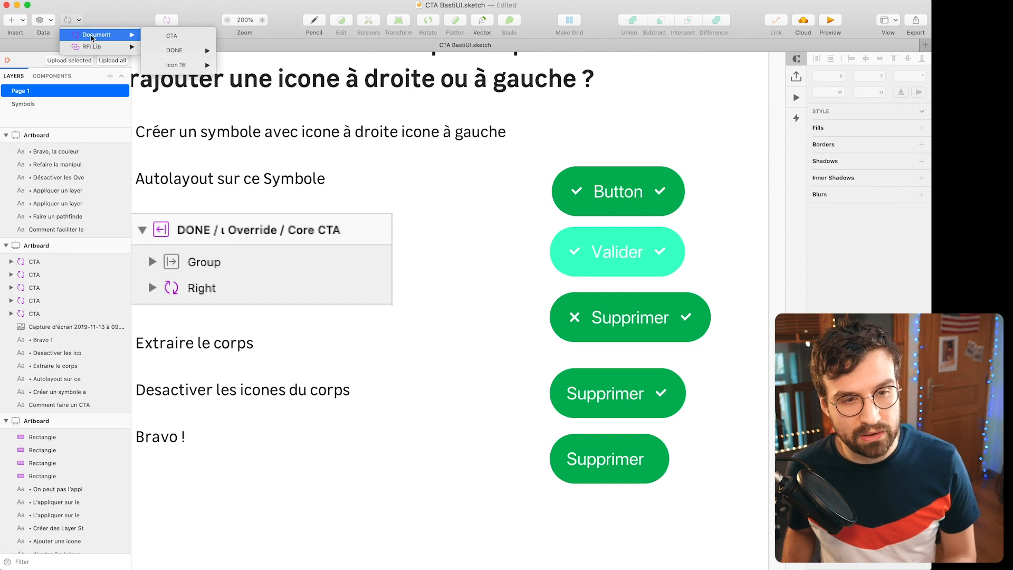
- Try inserting another CTA instance beside the Supprimer buttons on the artboard
{"action": "left_click", "coordinate": [154, 38]}
{"action": "left_click", "coordinate": [459, 331]}
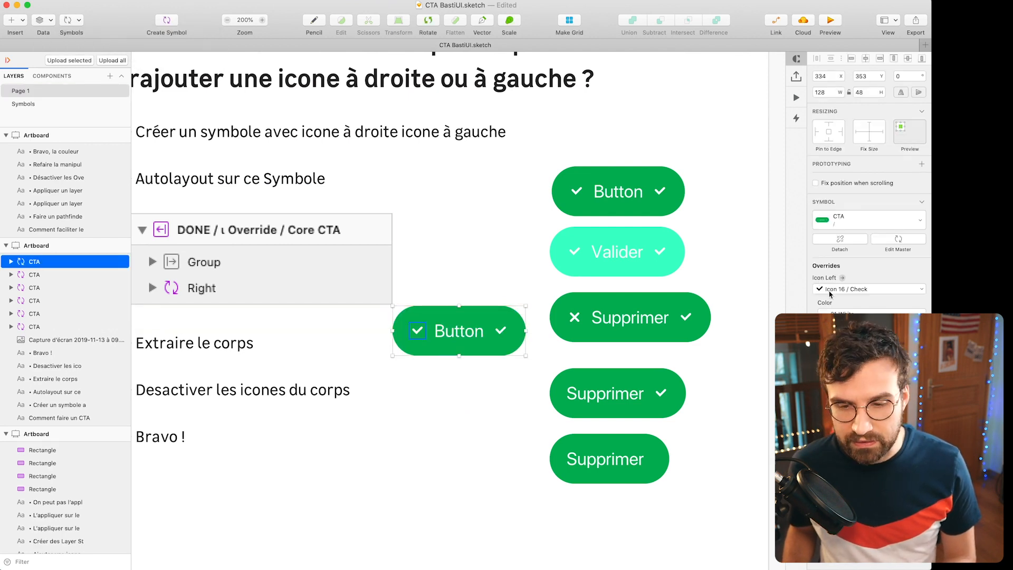
{"action": "left_click", "coordinate": [515, 257]}
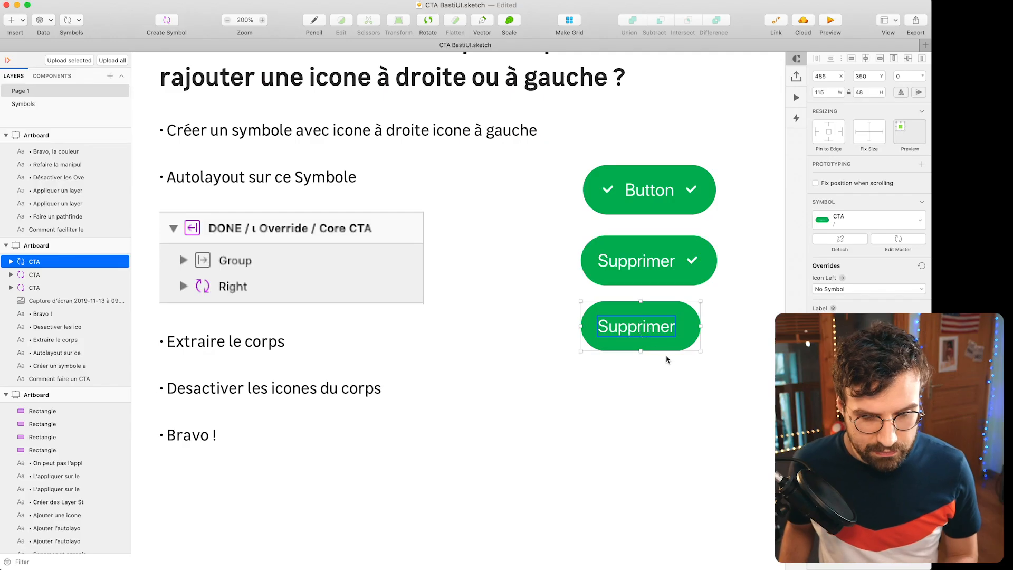
- In the CTA master, turn Icon Left, Label and Icon Right into a new symbol named "CTA Core" with No Layout
{"action": "key", "text": "Return"}
{"action": "left_click", "coordinate": [669, 361]}
{"action": "scroll", "coordinate": [559, 327], "scroll_direction": "right", "scroll_amount": 6}
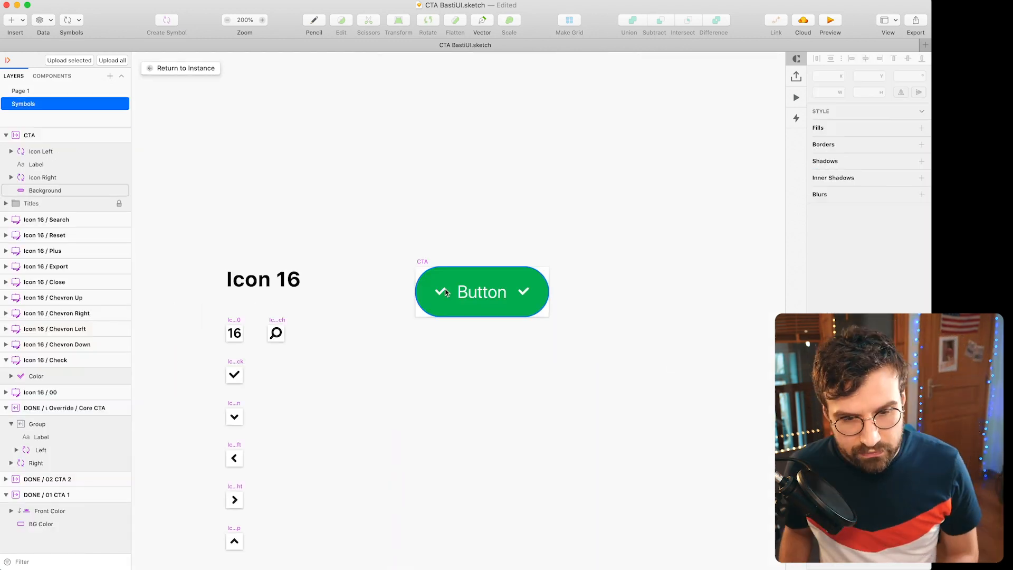
{"action": "left_click", "coordinate": [439, 294]}
{"action": "left_click", "coordinate": [467, 294], "text": "shift"}
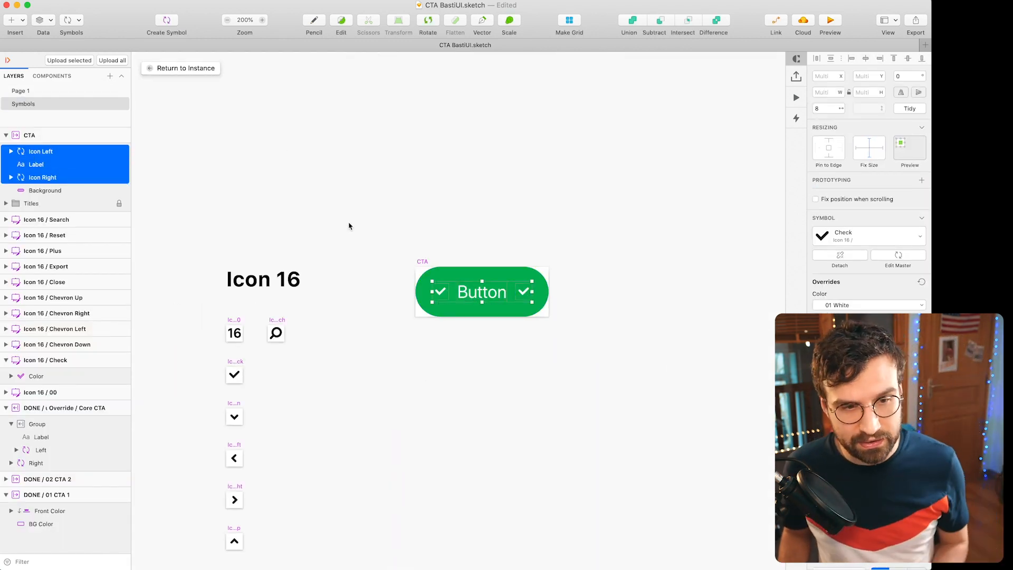
{"action": "left_click", "coordinate": [166, 20]}
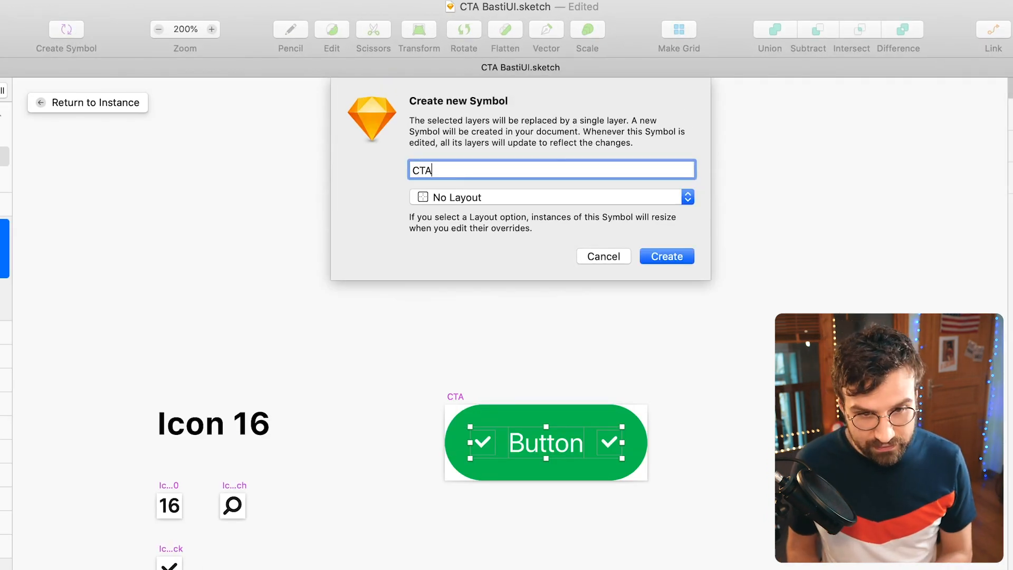
{"action": "type", "text": "CTA C"}
{"action": "type", "text": "ore"}
{"action": "key", "text": "Return"}
{"action": "left_click", "coordinate": [667, 261]}
- Give the CTA Core master a black background colour
{"action": "scroll", "coordinate": [666, 261], "scroll_direction": "right", "scroll_amount": 6}
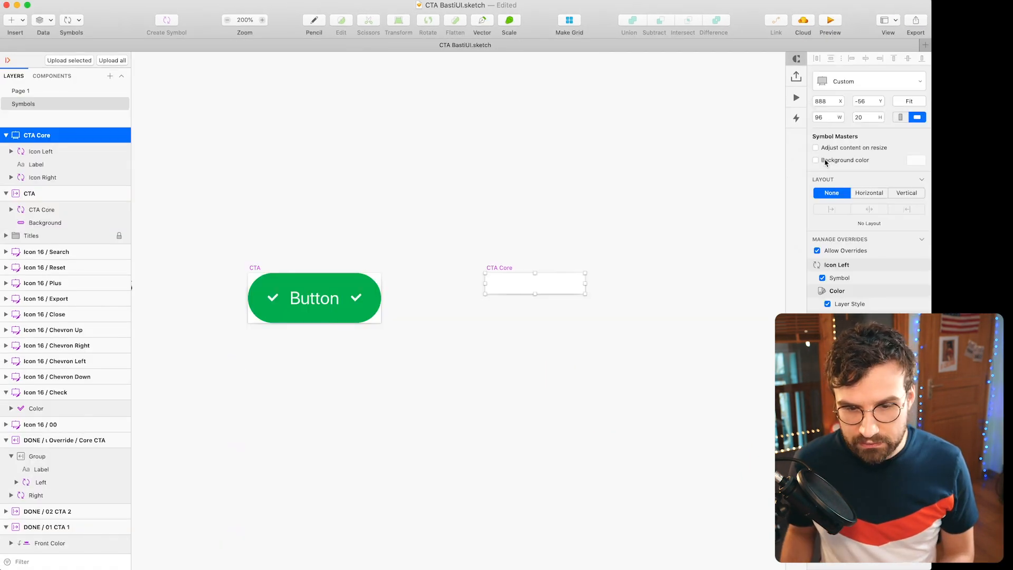
{"action": "left_click", "coordinate": [910, 164]}
{"action": "left_click", "coordinate": [509, 353]}
{"action": "scroll", "coordinate": [548, 381], "scroll_direction": "up", "scroll_amount": 3}
{"action": "scroll", "coordinate": [548, 382], "scroll_direction": "left", "scroll_amount": 3}
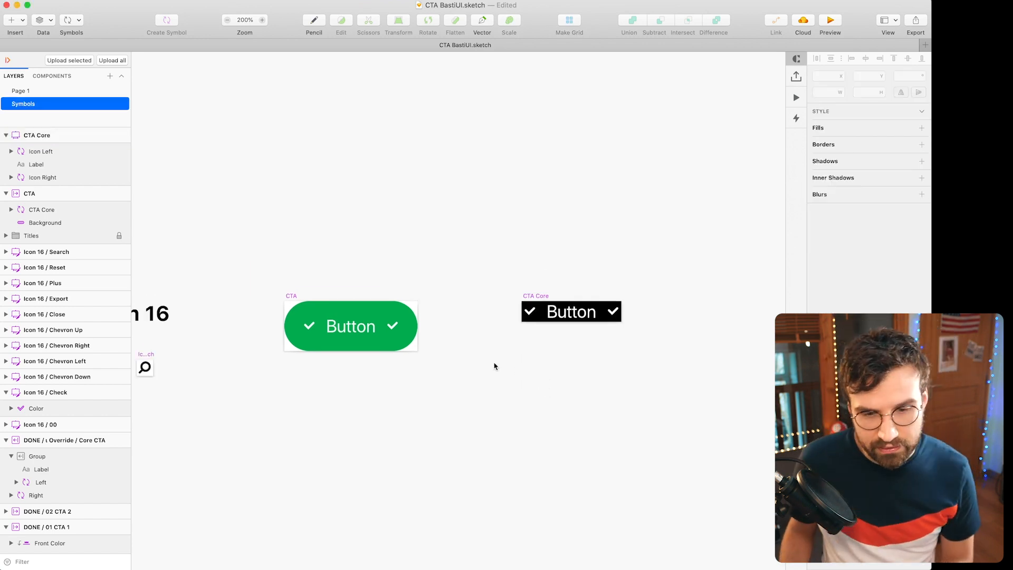
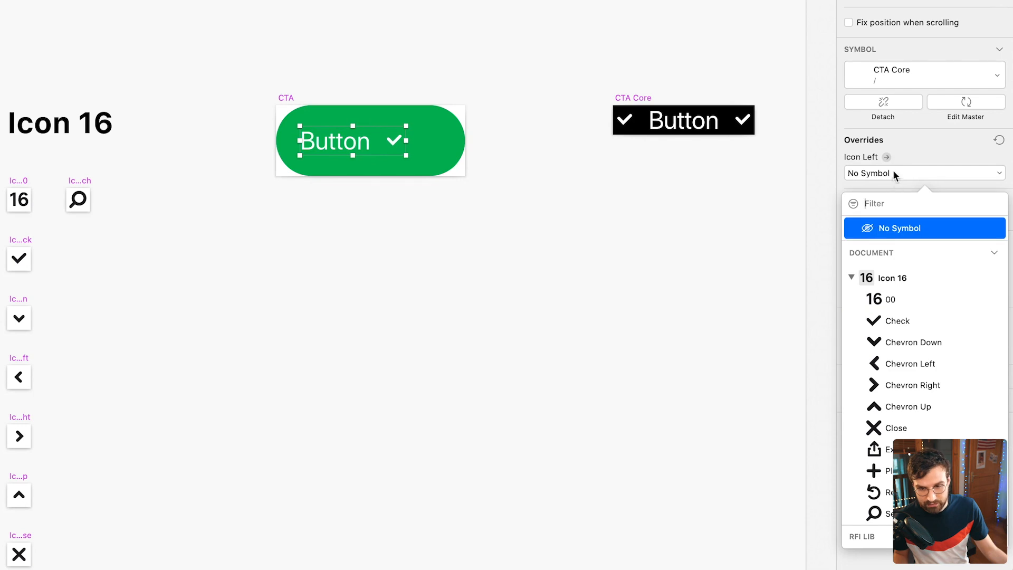
- With Icon Right set to No Symbol, narrow the CTA master's Background to 80 px and fit the symbol to it
{"action": "left_click", "coordinate": [886, 312]}
{"action": "left_click", "coordinate": [380, 143]}
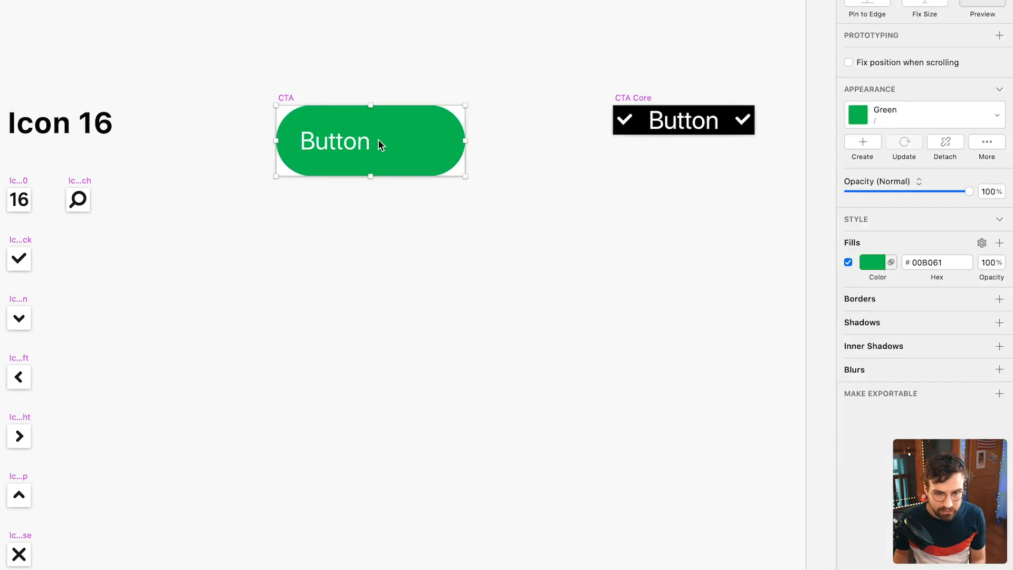
{"action": "left_click_drag", "start_coordinate": [454, 144], "coordinate": [368, 150]}
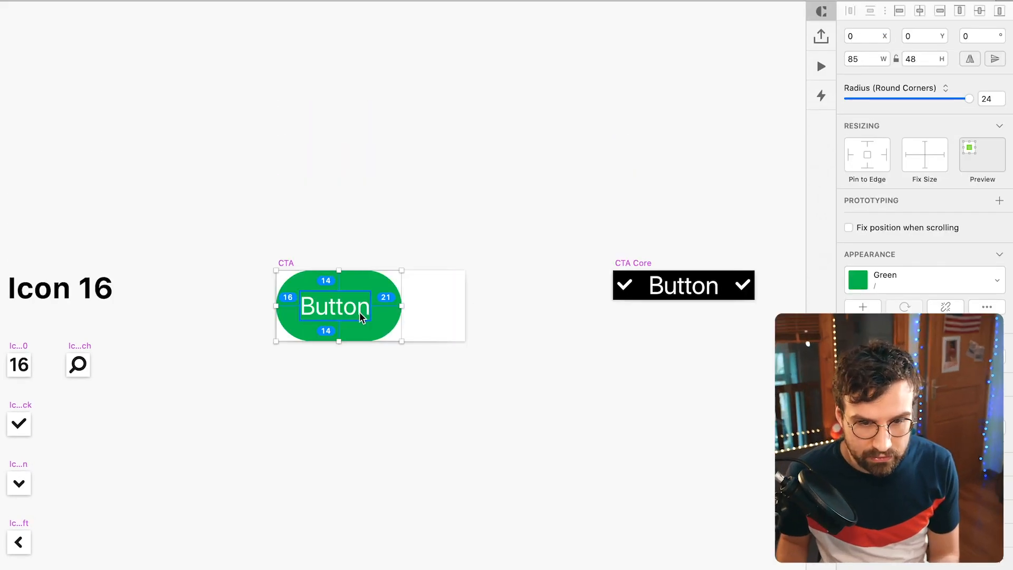
{"action": "left_click_drag", "start_coordinate": [402, 307], "coordinate": [394, 307]}
{"action": "key", "text": "Escape"}
{"action": "left_click", "coordinate": [973, 73]}
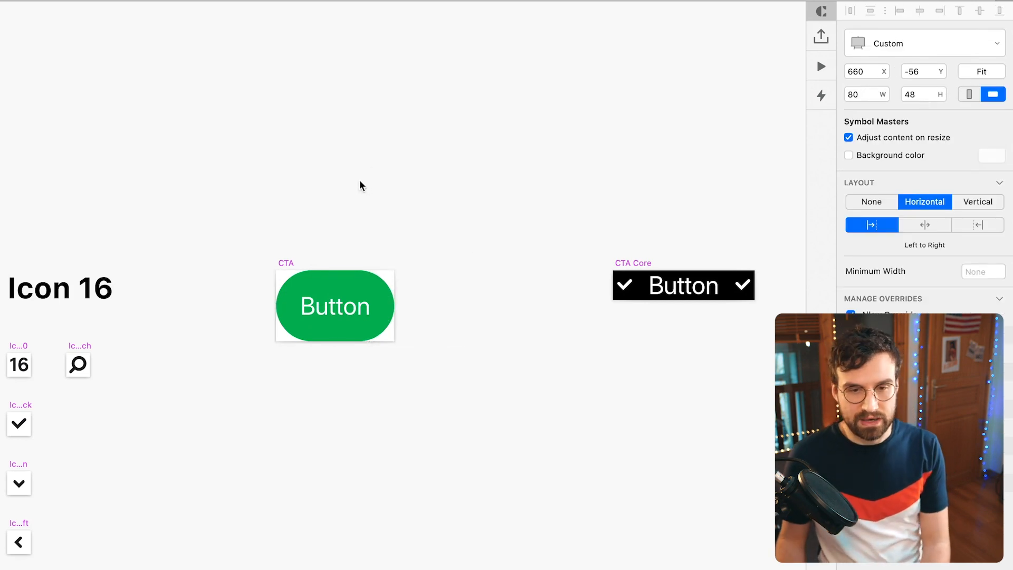
{"action": "left_click", "coordinate": [361, 186]}
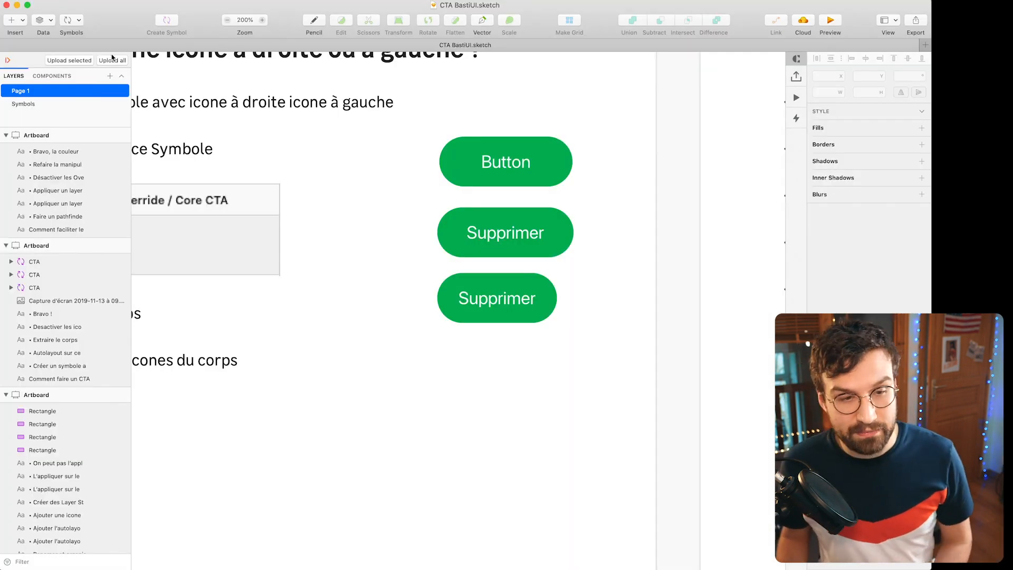
- Replace the three old buttons on the artboard with one new CTA instance
{"action": "left_click_drag", "start_coordinate": [644, 350], "coordinate": [486, 163]}
{"action": "key", "text": "BackSpace"}
{"action": "left_click", "coordinate": [73, 20]}
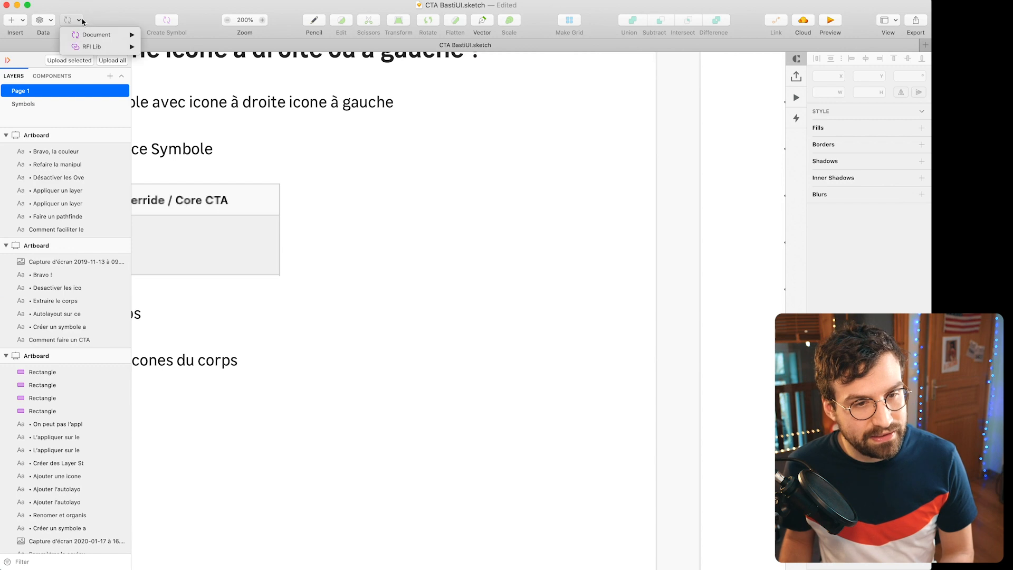
{"action": "mouse_move", "coordinate": [102, 37]}
{"action": "left_click", "coordinate": [174, 36]}
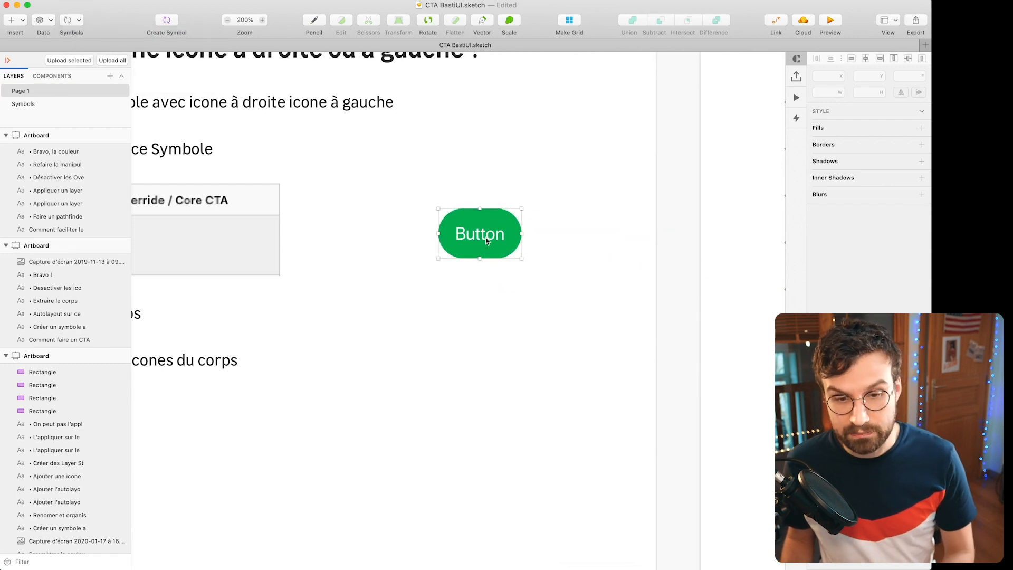
{"action": "left_click", "coordinate": [489, 246]}
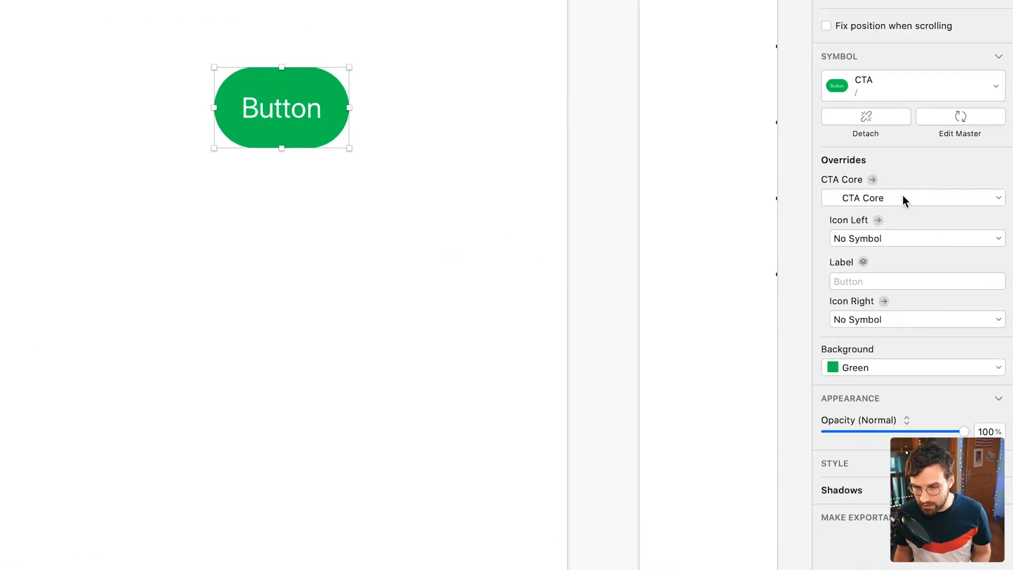
- Set the new CTA instance's Icon Left to Icon 16 / Check and its Icon Right to Icon 16 / Chevron Down
{"action": "left_click", "coordinate": [846, 240]}
{"action": "left_click", "coordinate": [895, 406]}
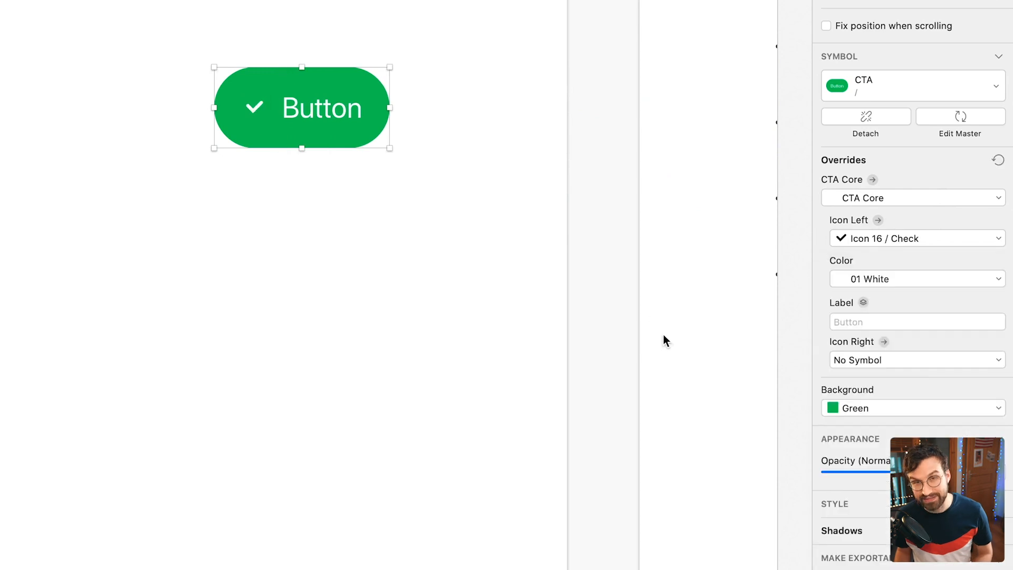
{"action": "left_click", "coordinate": [855, 359]}
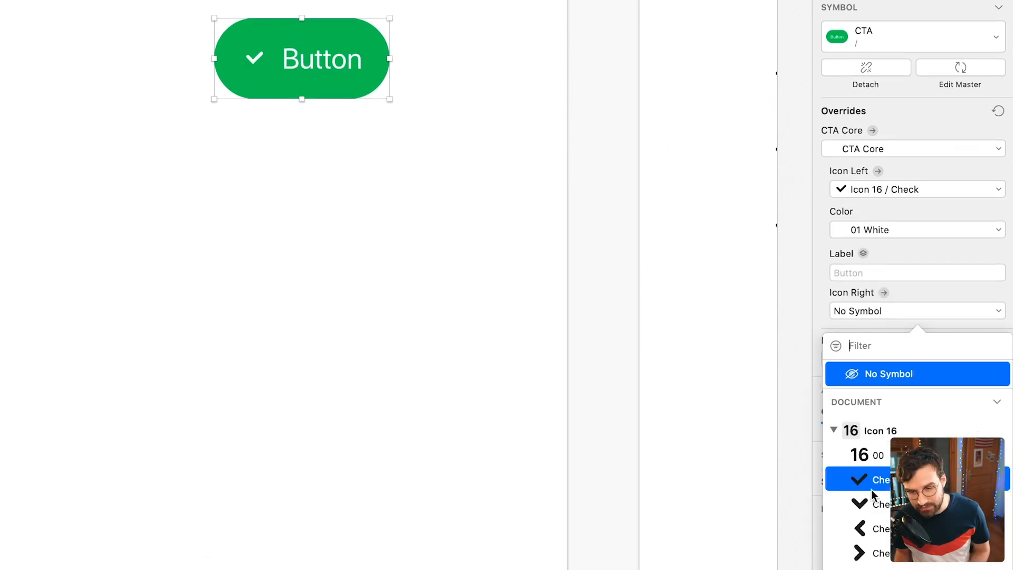
{"action": "left_click", "coordinate": [879, 552]}
{"action": "left_click", "coordinate": [853, 311]}
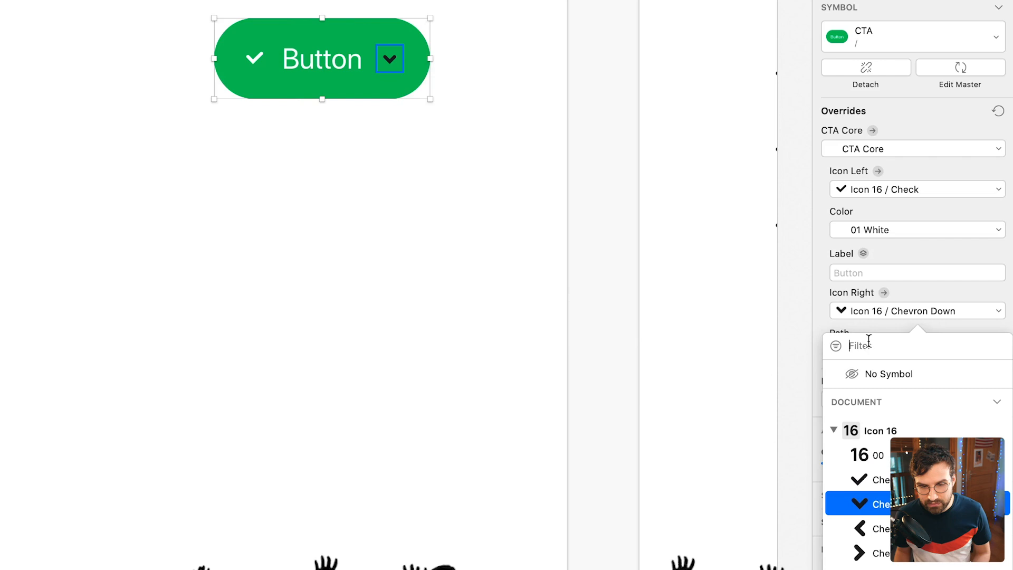
{"action": "left_click", "coordinate": [461, 271]}
{"action": "left_click", "coordinate": [461, 271]}
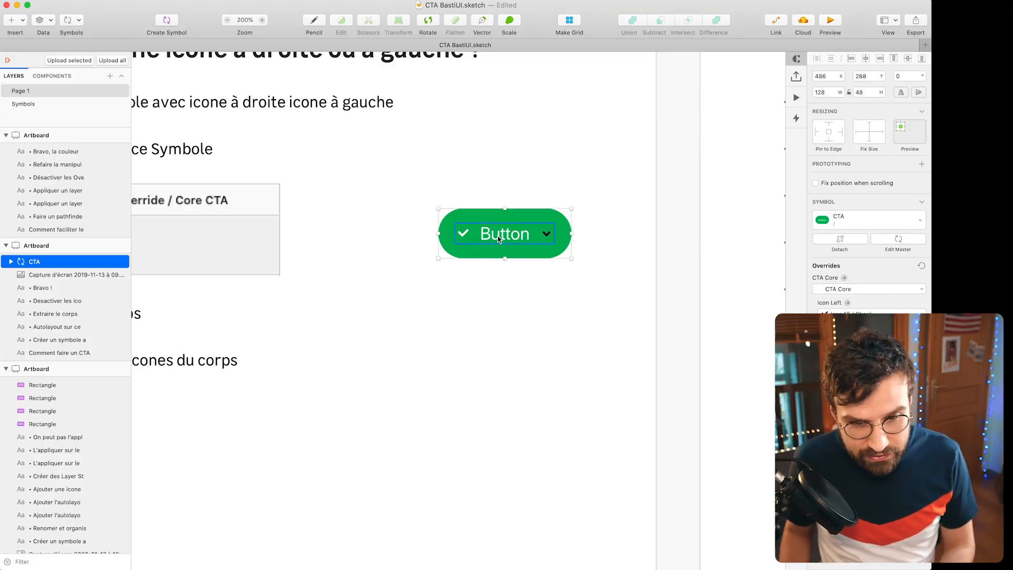
- Disable the Symbol override of CTA Core in the CTA master and return to the instance
{"action": "double_click", "coordinate": [499, 237]}
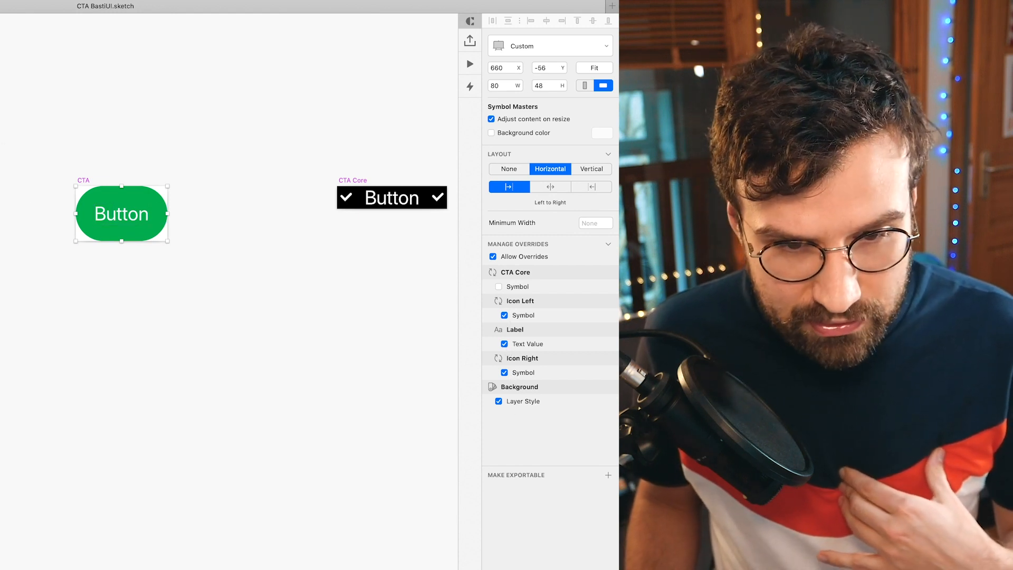
{"action": "key", "text": "super+Escape"}
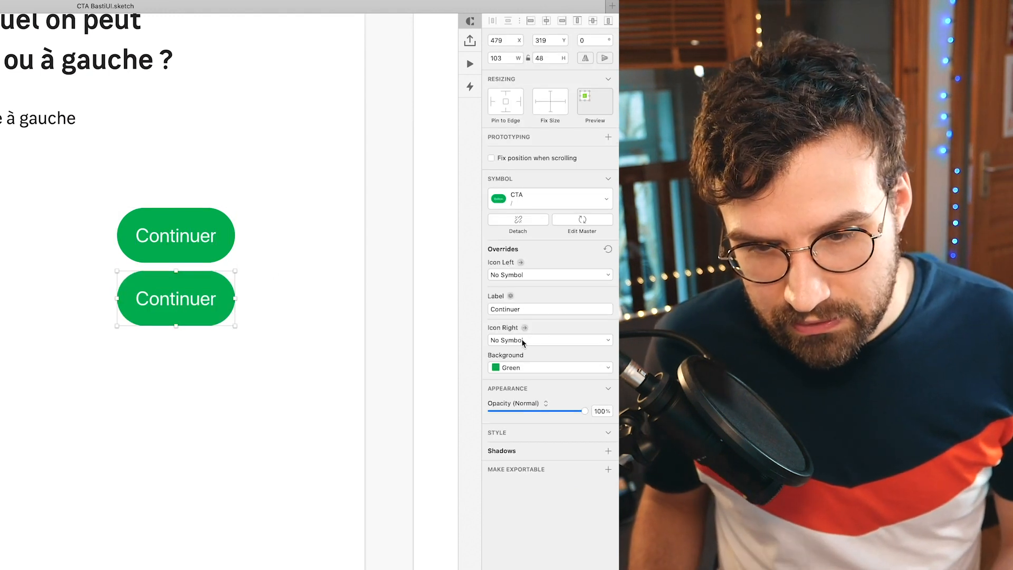
- Set the lower Continuer button's Icon Right to Chevron Right and its label to "Suivant"
{"action": "left_click", "coordinate": [523, 342]}
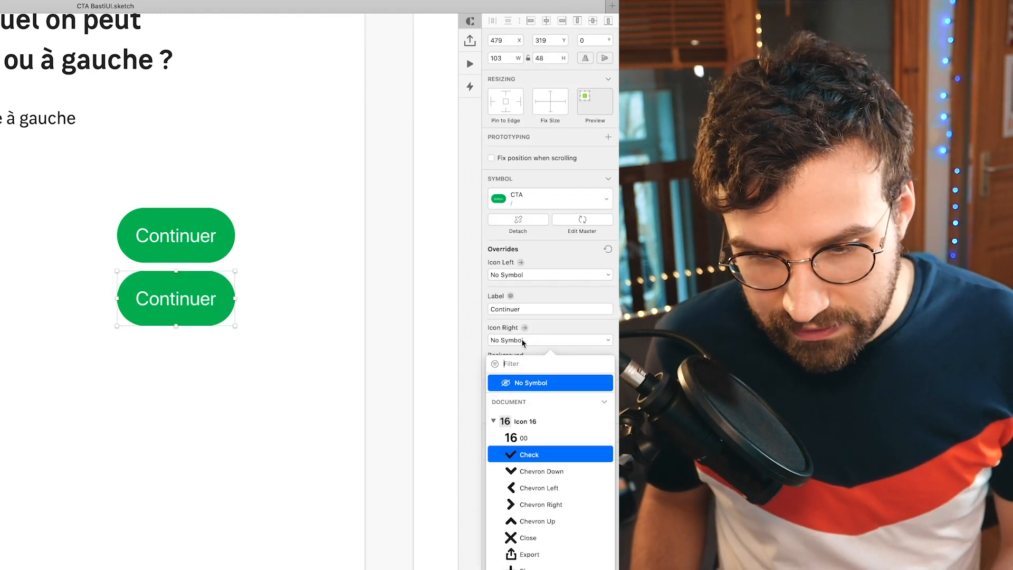
{"action": "left_click", "coordinate": [528, 504]}
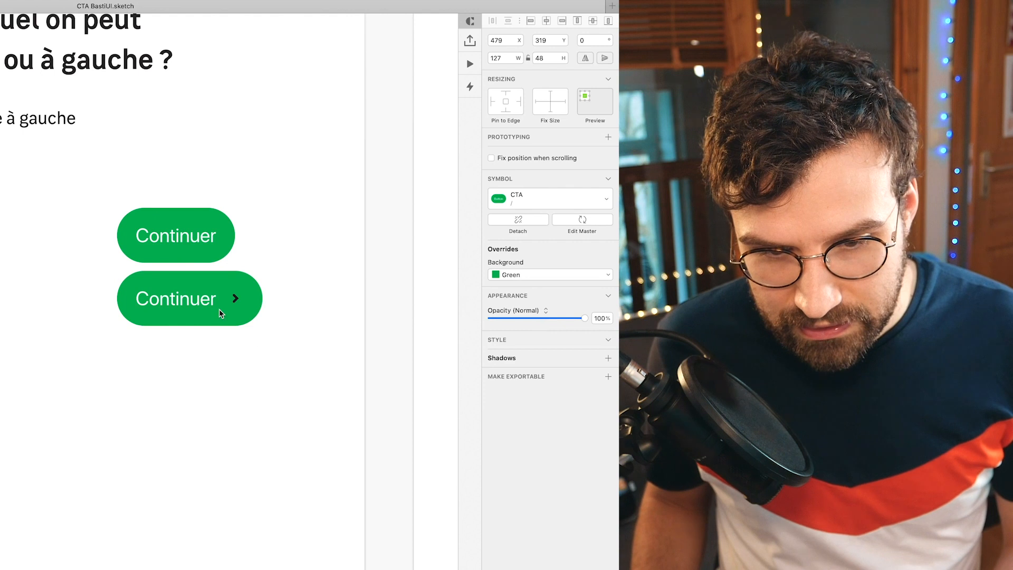
{"action": "left_click", "coordinate": [219, 313]}
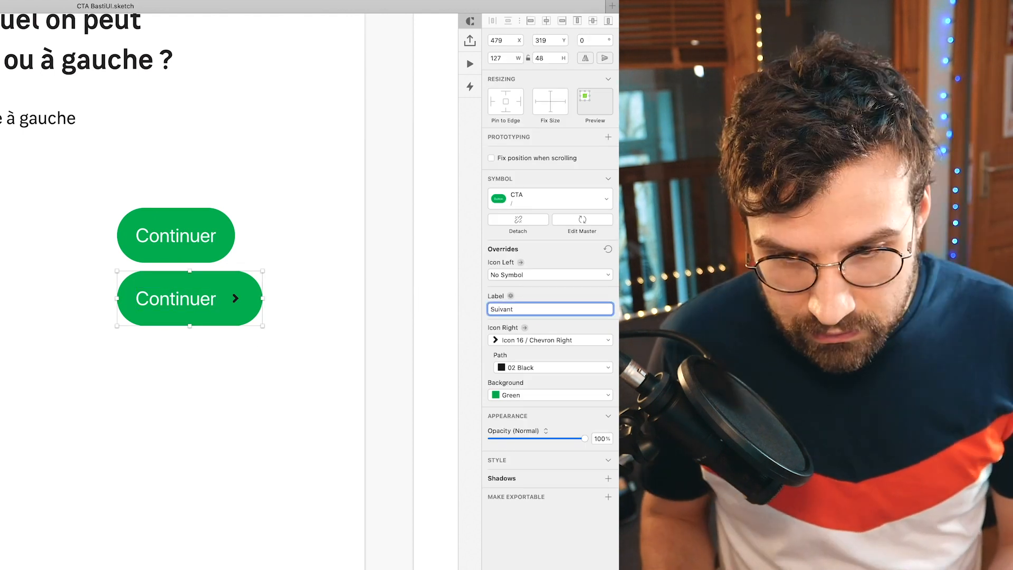
{"action": "key", "text": "Return"}
- Copy Suivant below as "Valider" with Icon Left Check and Icon Right No Symbol, and shift all three buttons up and to the right
{"action": "left_click_drag", "start_coordinate": [190, 298], "coordinate": [189, 362]}
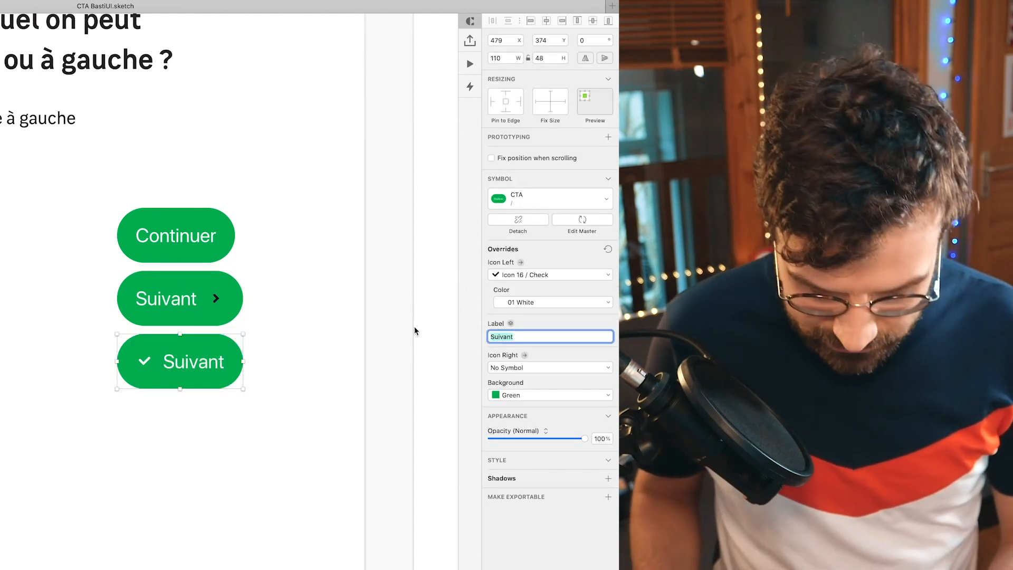
{"action": "type", "text": "Valider"}
{"action": "left_click_drag", "start_coordinate": [264, 430], "coordinate": [139, 168]}
{"action": "left_click_drag", "start_coordinate": [185, 238], "coordinate": [248, 191]}
{"action": "left_click", "coordinate": [357, 217]}
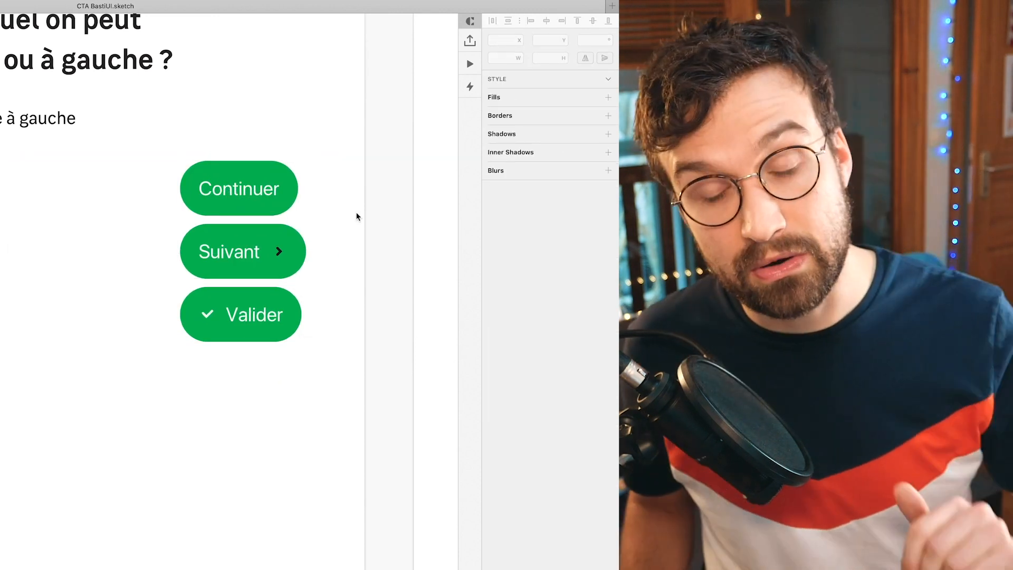
- Reduce the corner radius of the CTA master's Background to a slight rounding
{"action": "double_click", "coordinate": [283, 192]}
{"action": "left_click", "coordinate": [292, 138]}
{"action": "left_click", "coordinate": [239, 162]}
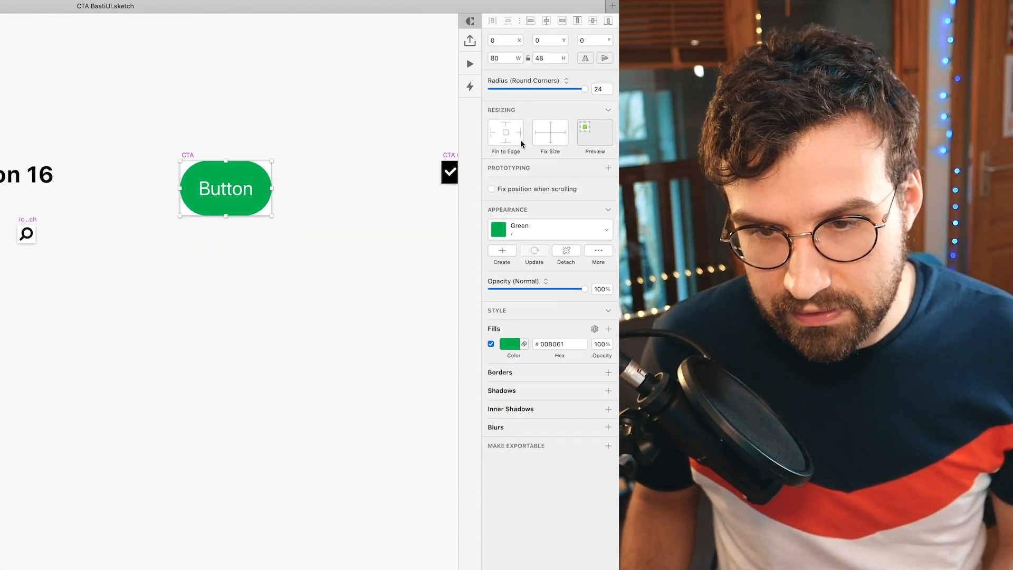
{"action": "left_click", "coordinate": [217, 91]}
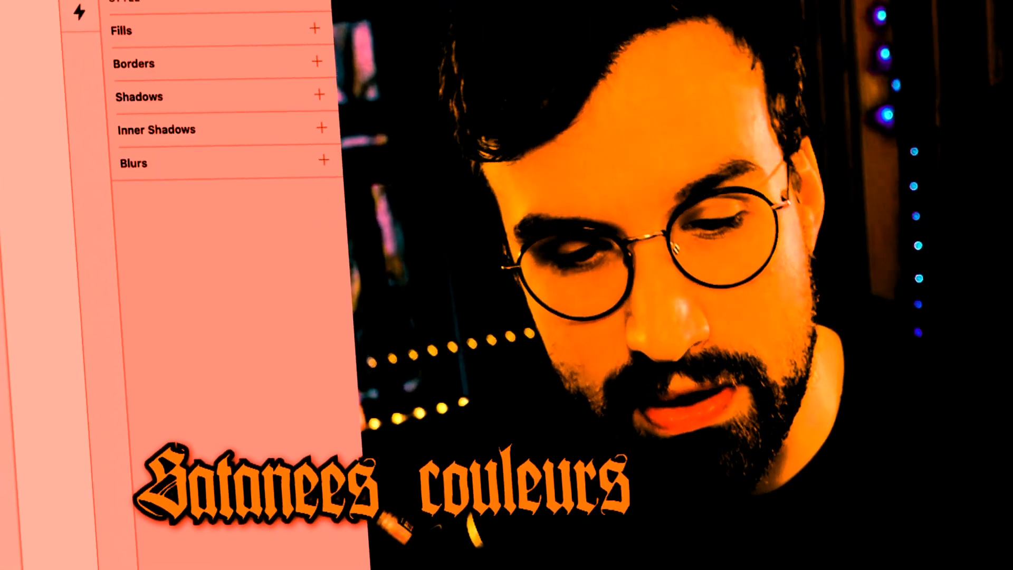
{"action": "left_click_drag", "start_coordinate": [357, 269], "coordinate": [360, 332]}
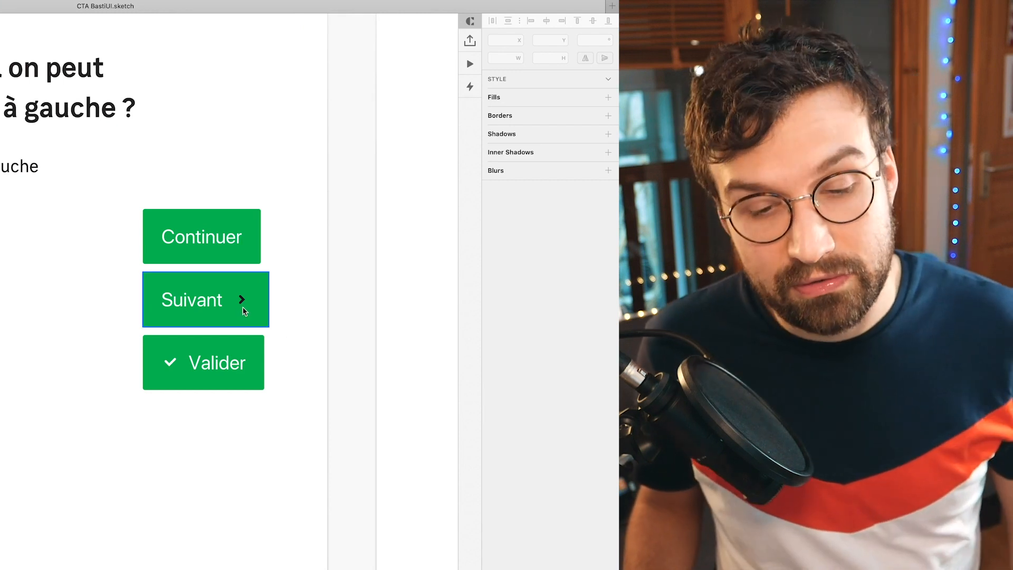
- Set the colour of the Suivant button's chevron icon to 01 White
{"action": "left_click", "coordinate": [243, 310]}
{"action": "left_click", "coordinate": [541, 368]}
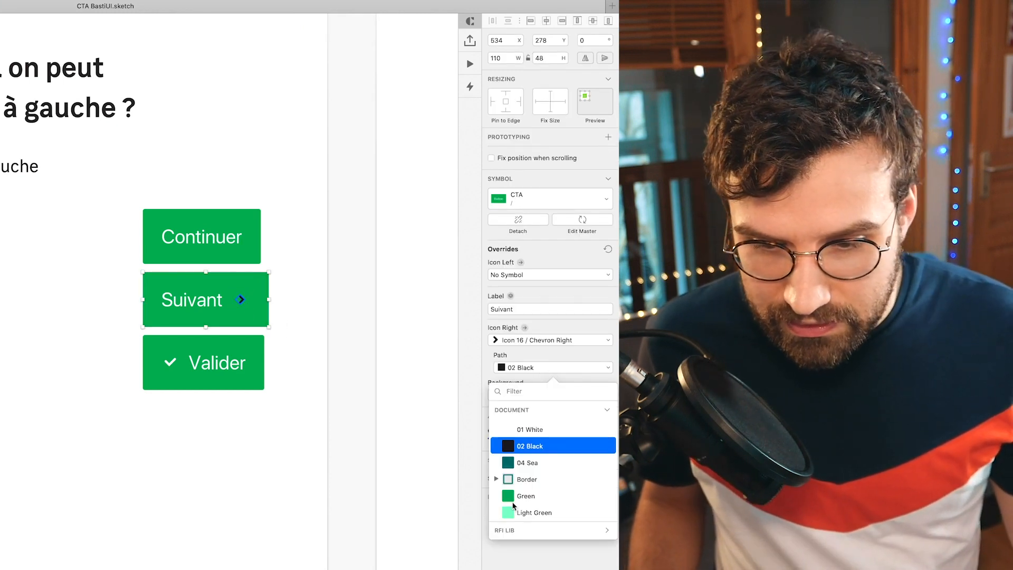
{"action": "left_click", "coordinate": [530, 429]}
{"action": "left_click", "coordinate": [296, 443]}
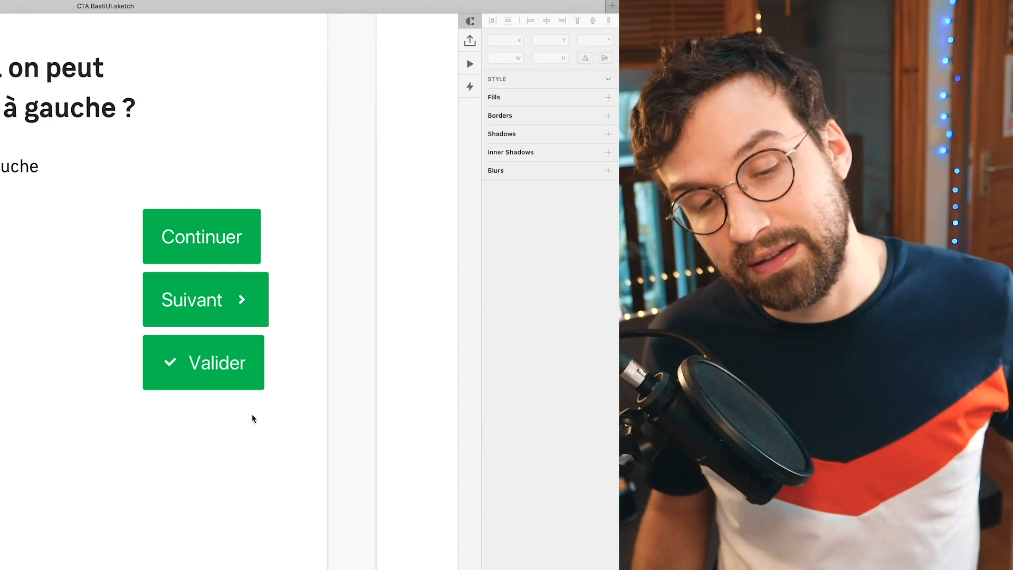
- Try the layer styles 04 Sea, Light Green and Border / 04 Sea on the Continuer button's Background
{"action": "left_click", "coordinate": [227, 247]}
{"action": "left_click", "coordinate": [507, 368]}
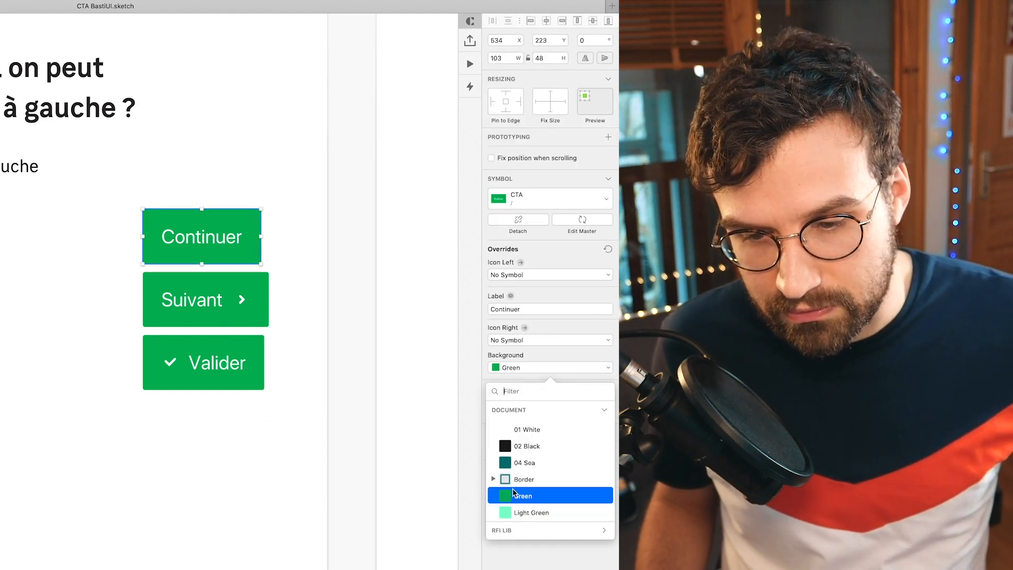
{"action": "key", "text": "Up"}
{"action": "key", "text": "Up"}
{"action": "key", "text": "Return"}
{"action": "left_click", "coordinate": [532, 367]}
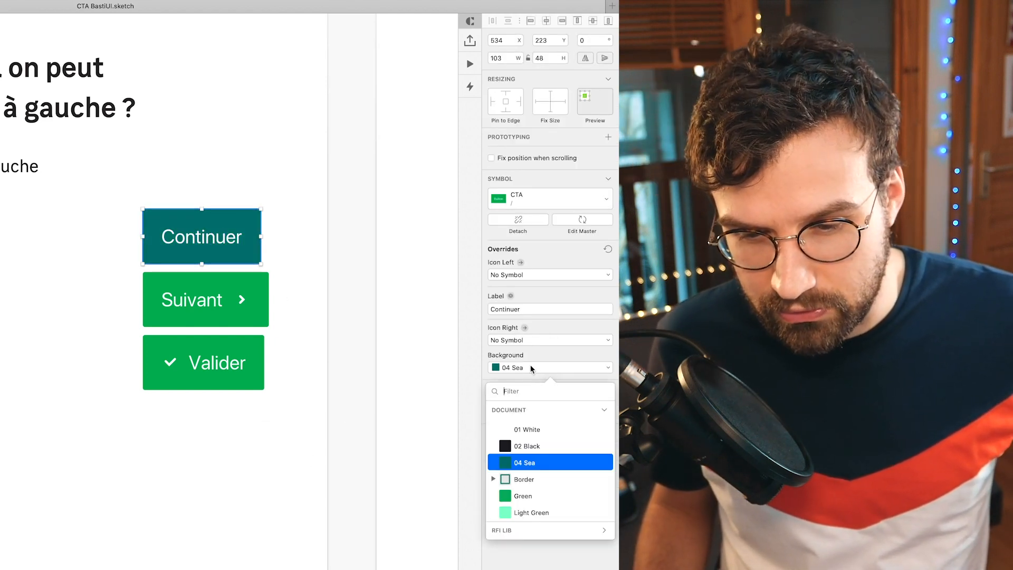
{"action": "left_click", "coordinate": [495, 480]}
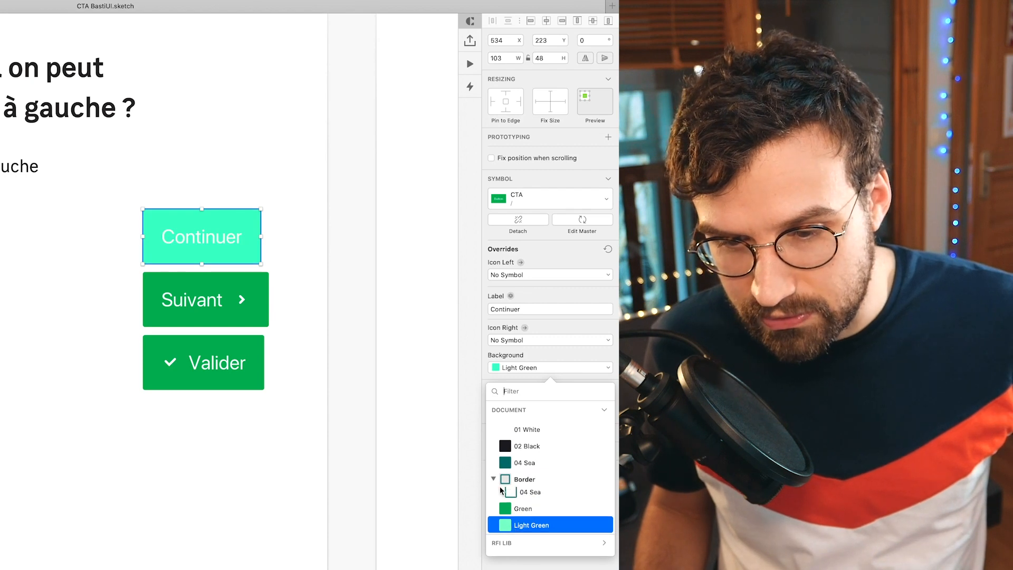
{"action": "left_click", "coordinate": [511, 496]}
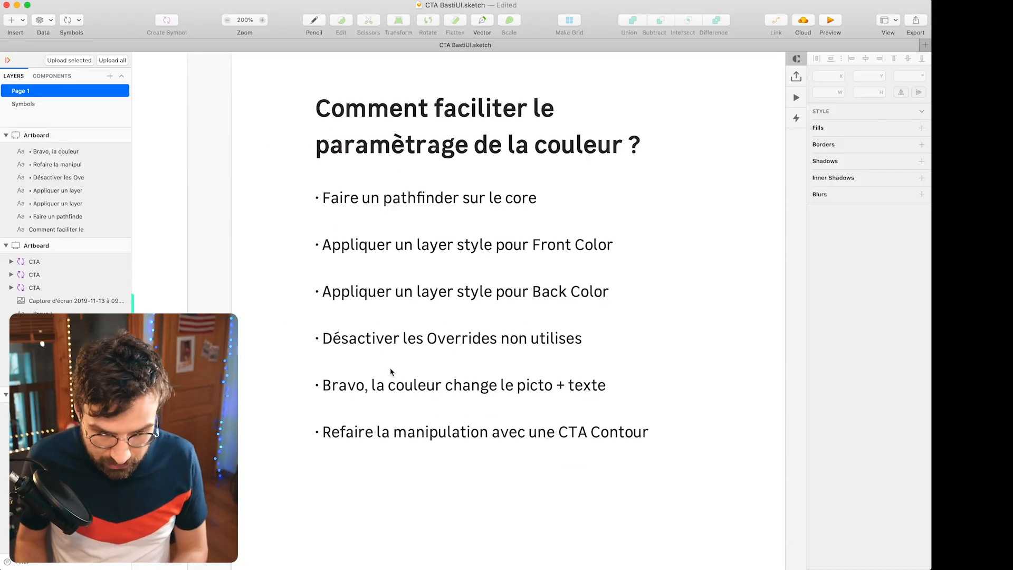
- Move the three CTA buttons onto the artboard about facilitating the colour settings, beside its list
{"action": "key", "text": "super+minus"}
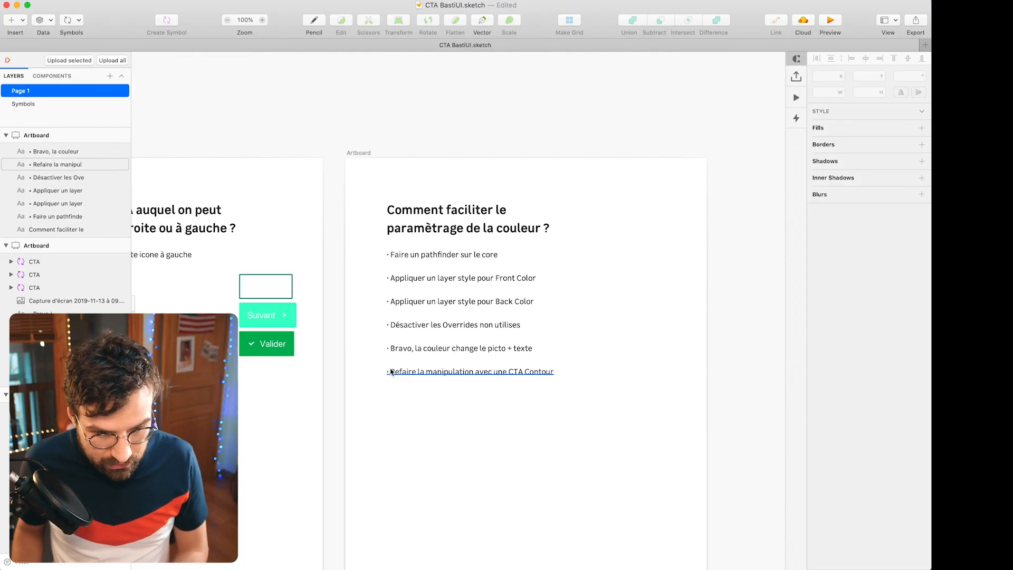
{"action": "left_click_drag", "start_coordinate": [303, 364], "coordinate": [249, 265]}
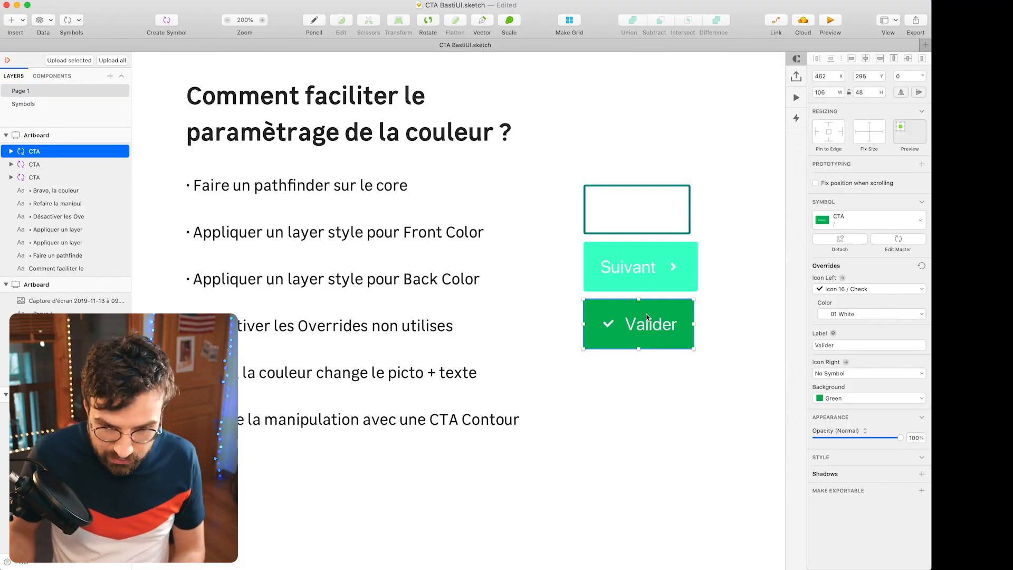
- Draw an 80 × 48 rectangle covering the CTA master and combine it with CTA Core using Union
{"action": "double_click", "coordinate": [648, 316]}
{"action": "left_click", "coordinate": [459, 337]}
{"action": "key", "text": "super+plus"}
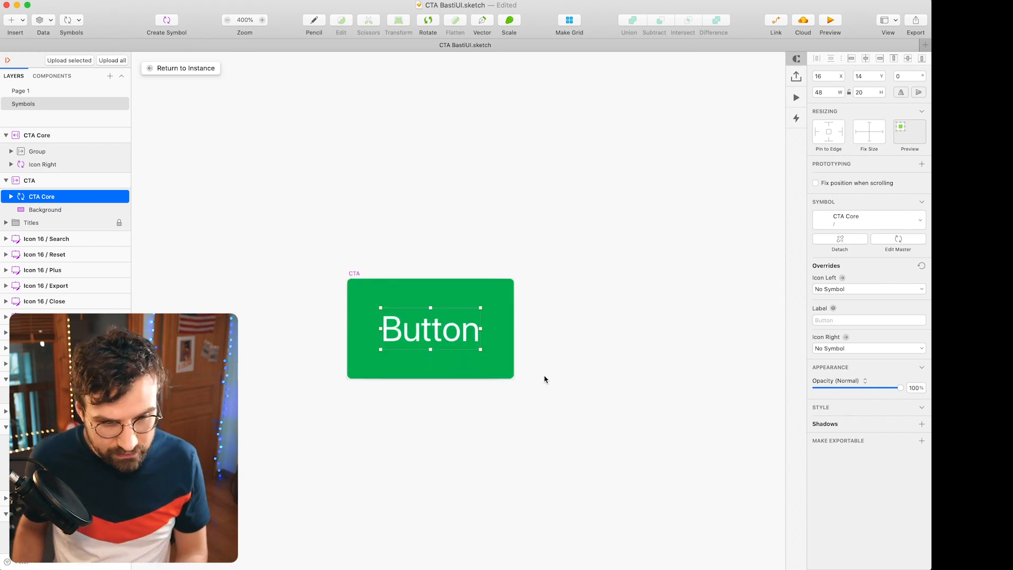
{"action": "scroll", "coordinate": [559, 381], "scroll_direction": "right", "scroll_amount": 2}
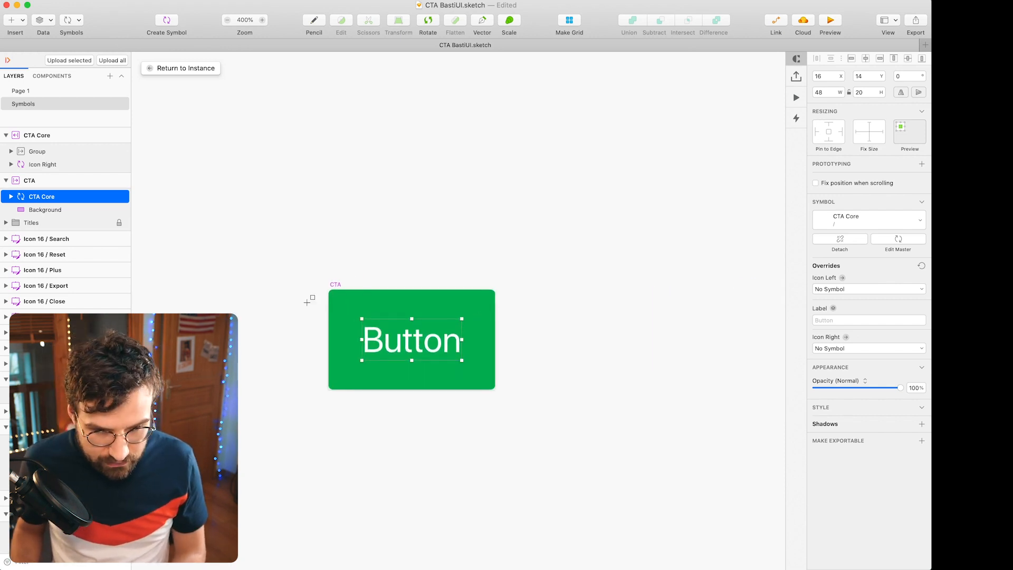
{"action": "left_click_drag", "start_coordinate": [496, 387], "coordinate": [495, 387]}
{"action": "left_click", "coordinate": [431, 319]}
{"action": "key", "text": "super+minus"}
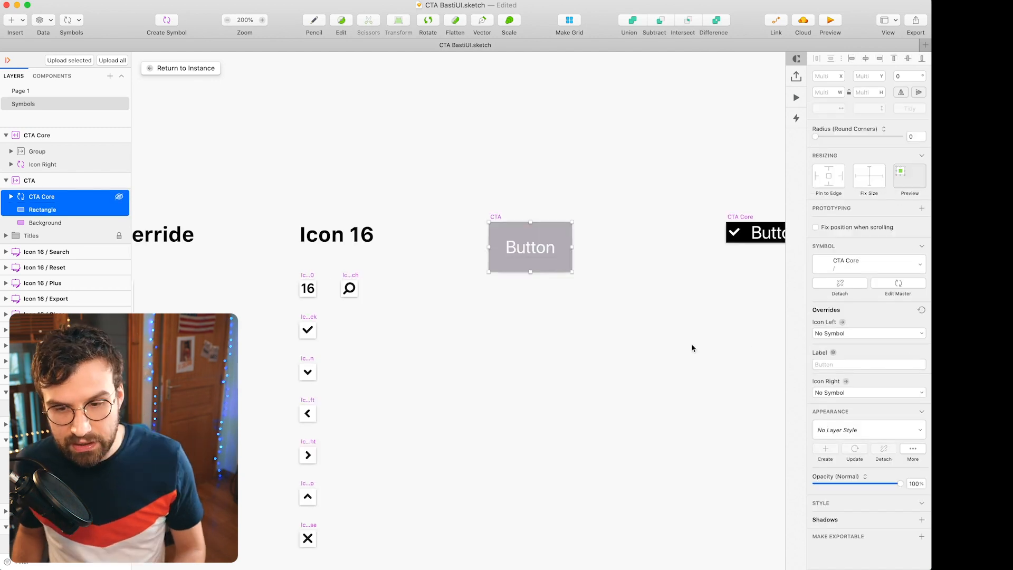
{"action": "left_click", "coordinate": [521, 50]}
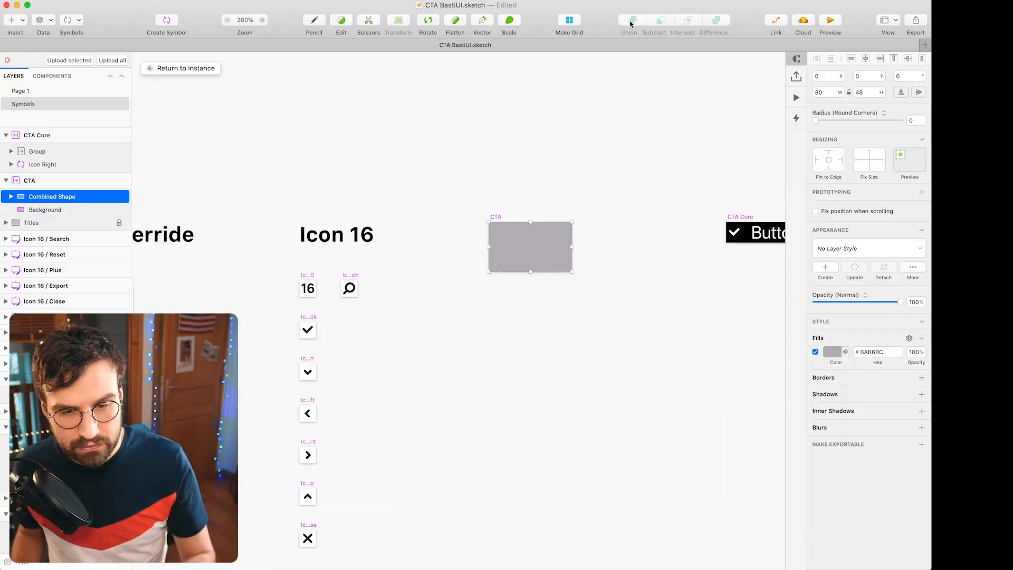
- Shrink the Rectangle inside the Combined Shape to a 15 px high strip along the CTA master's lower edge
{"action": "left_click", "coordinate": [11, 196]}
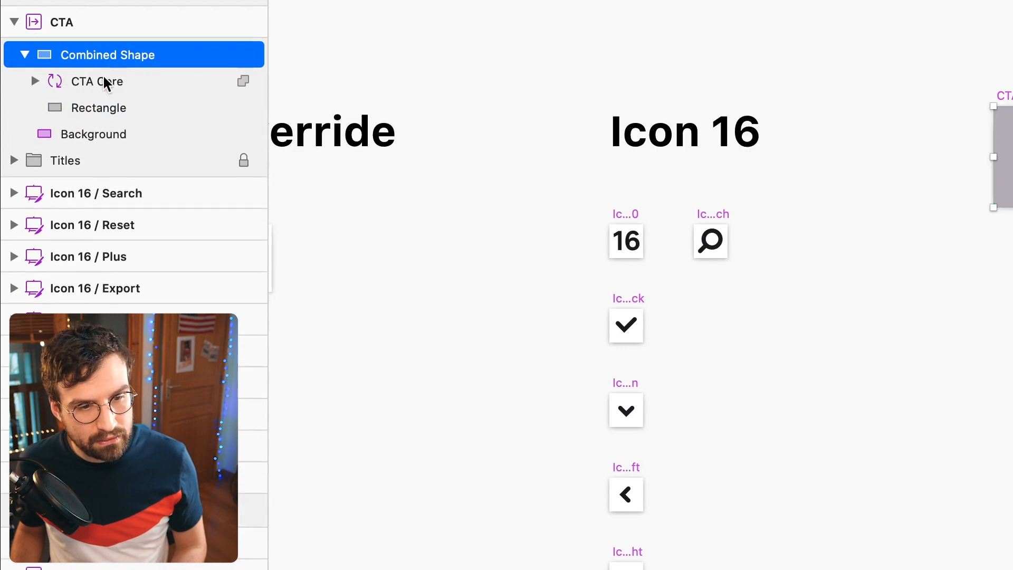
{"action": "left_click", "coordinate": [55, 212]}
{"action": "left_click", "coordinate": [109, 56]}
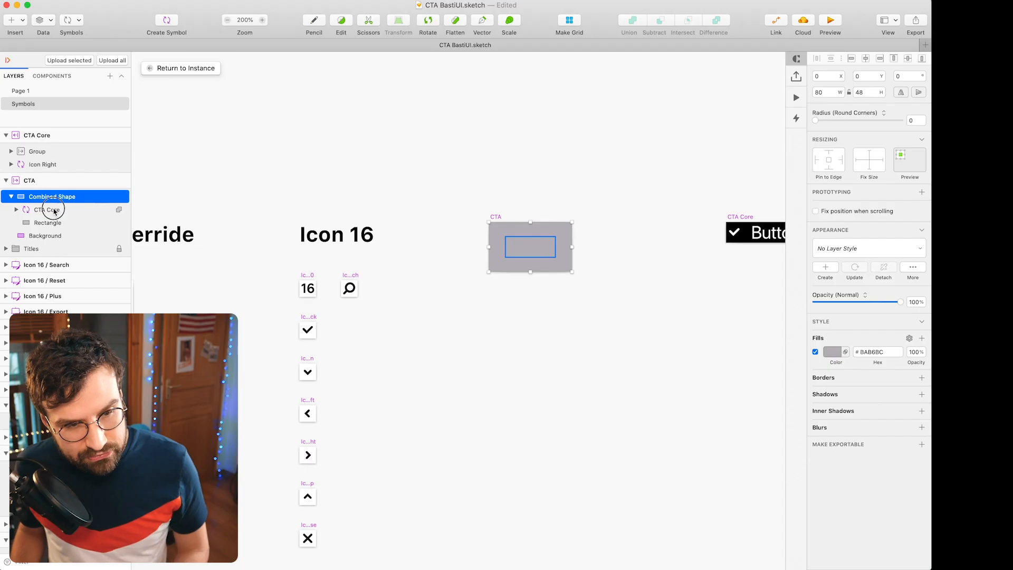
{"action": "left_click", "coordinate": [53, 209]}
{"action": "left_click", "coordinate": [16, 211]}
{"action": "left_click", "coordinate": [16, 210]}
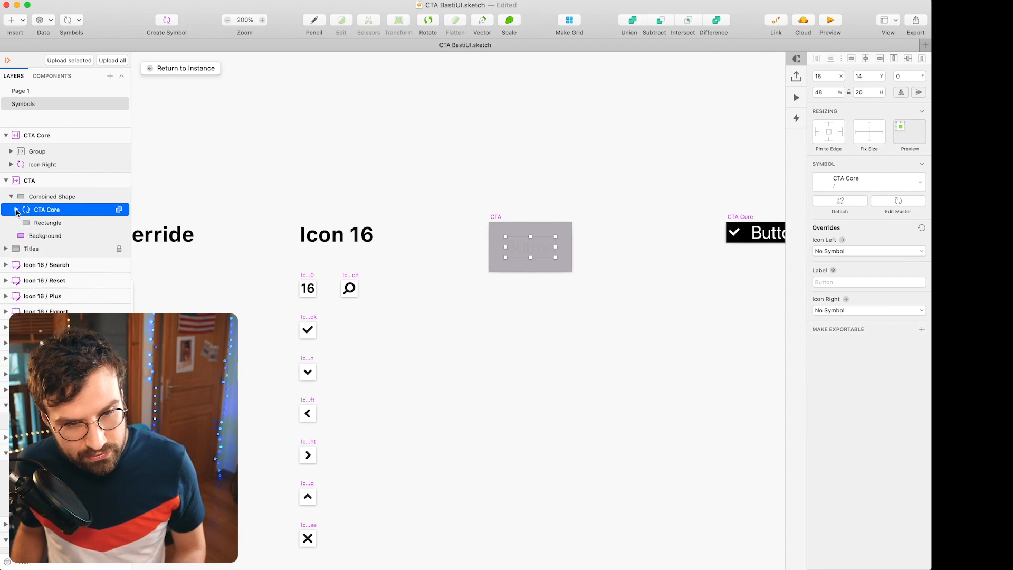
{"action": "left_click", "coordinate": [31, 224]}
{"action": "key", "text": "super+2"}
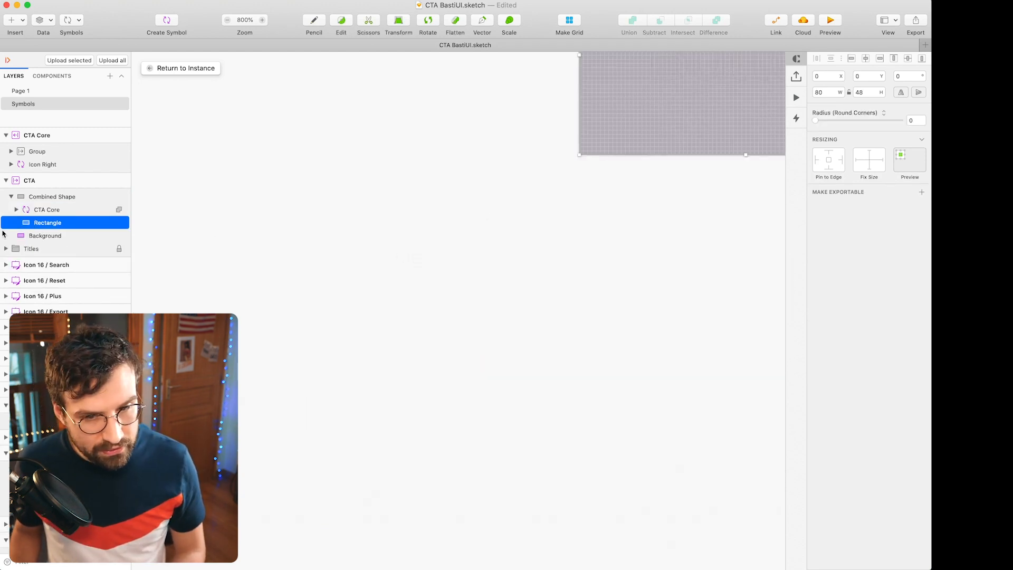
{"action": "left_click_drag", "start_coordinate": [590, 67], "coordinate": [583, 203]}
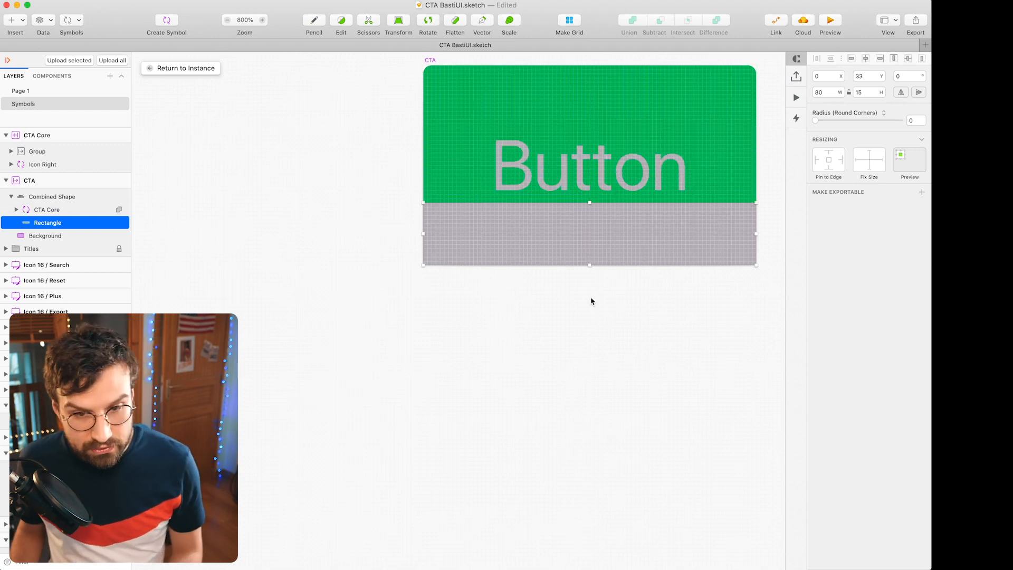
- Set the Combined Shape's fill to the violet #AA00FF
{"action": "left_click", "coordinate": [66, 198]}
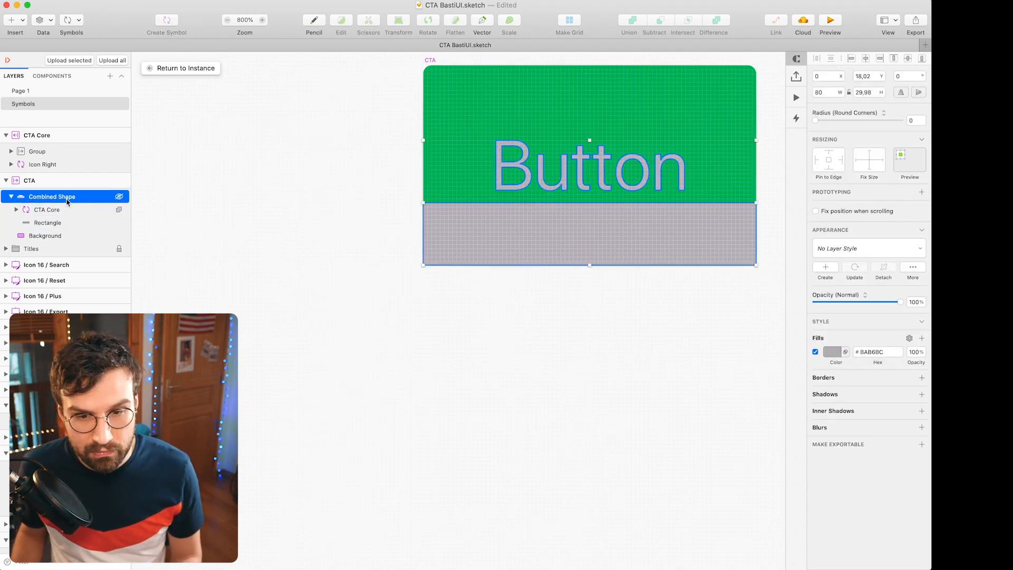
{"action": "left_click", "coordinate": [832, 351]}
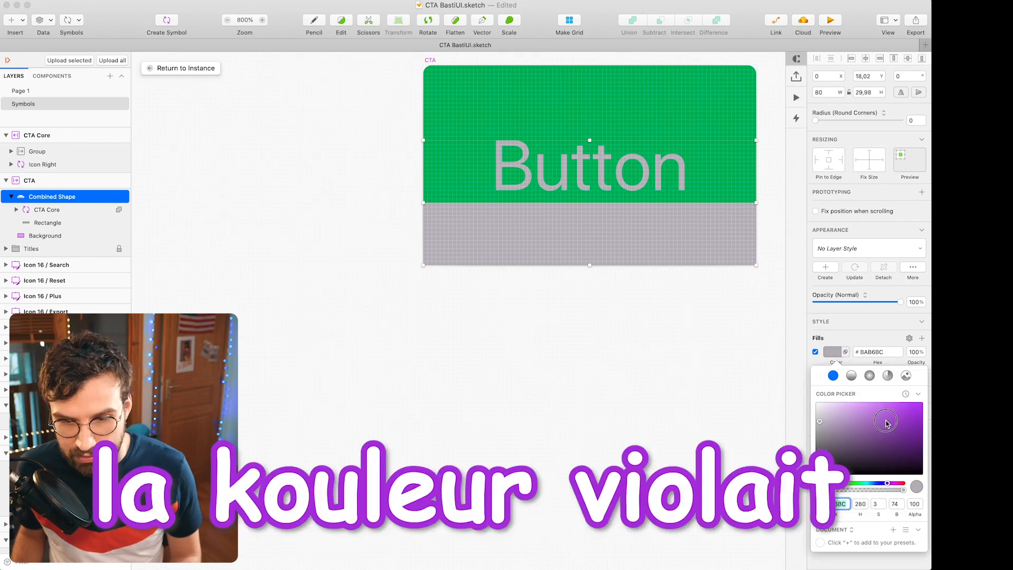
{"action": "left_click_drag", "start_coordinate": [887, 422], "coordinate": [925, 387]}
{"action": "key", "text": "Escape"}
- Return to the instances and copy the Continuer button below the others with the label "Salut à tous c'est David Lafarge Pokémon"
{"action": "left_click", "coordinate": [197, 70]}
{"action": "left_click", "coordinate": [684, 228]}
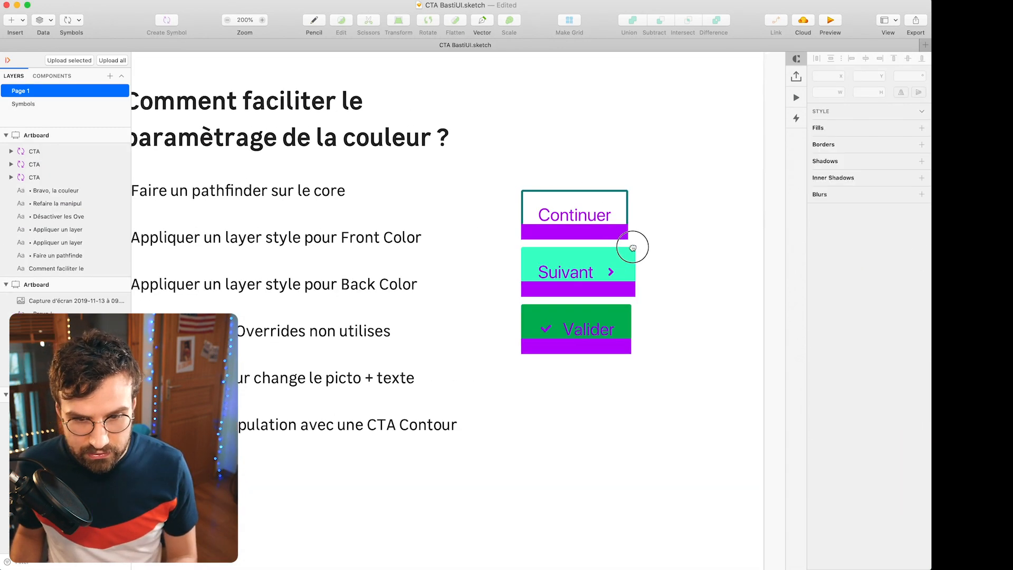
{"action": "scroll", "coordinate": [739, 264], "scroll_direction": "right", "scroll_amount": 4}
{"action": "left_click", "coordinate": [612, 214]}
{"action": "scroll", "coordinate": [602, 213], "scroll_direction": "down", "scroll_amount": 1}
{"action": "left_click_drag", "start_coordinate": [590, 210], "coordinate": [591, 425]}
{"action": "left_click", "coordinate": [619, 421]}
{"action": "left_click", "coordinate": [601, 415]}
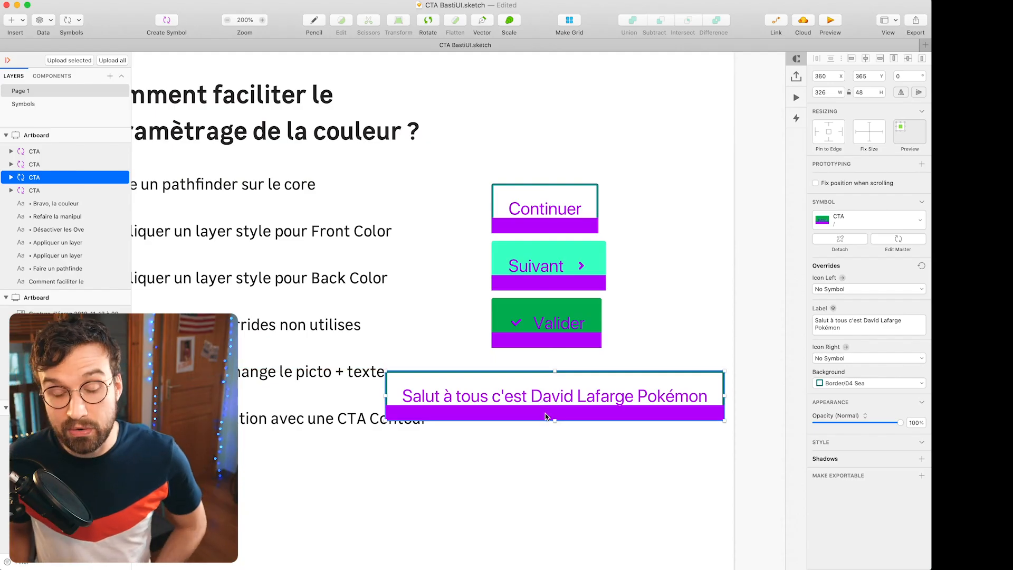
- Apply the layer style 01 White to the Combined Shape in the CTA master
{"action": "double_click", "coordinate": [546, 412]}
{"action": "left_click", "coordinate": [535, 428]}
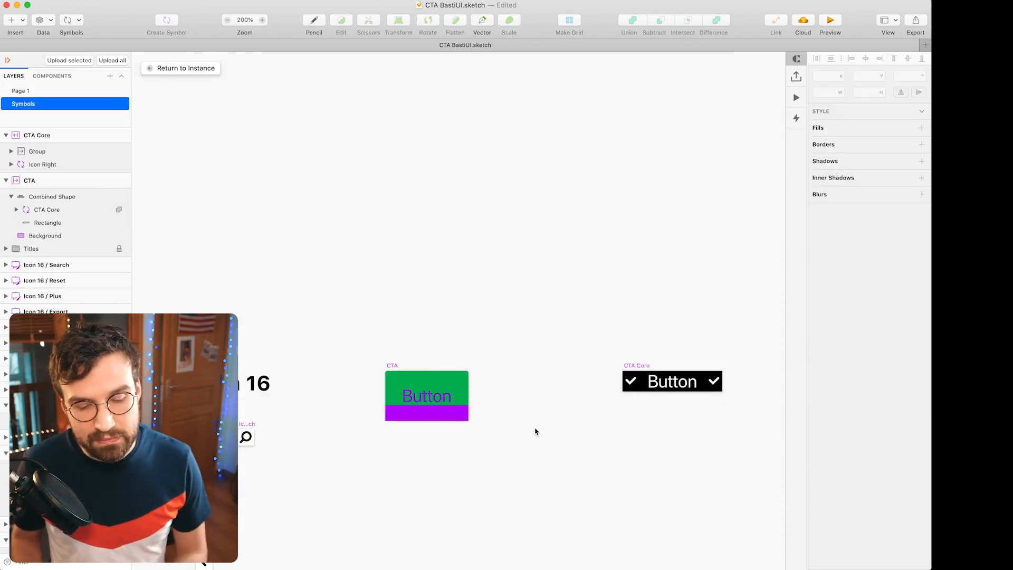
{"action": "key", "text": "super+plus"}
{"action": "key", "text": "super+plus"}
{"action": "scroll", "coordinate": [606, 221], "scroll_direction": "down", "scroll_amount": 5}
{"action": "left_click", "coordinate": [12, 196]}
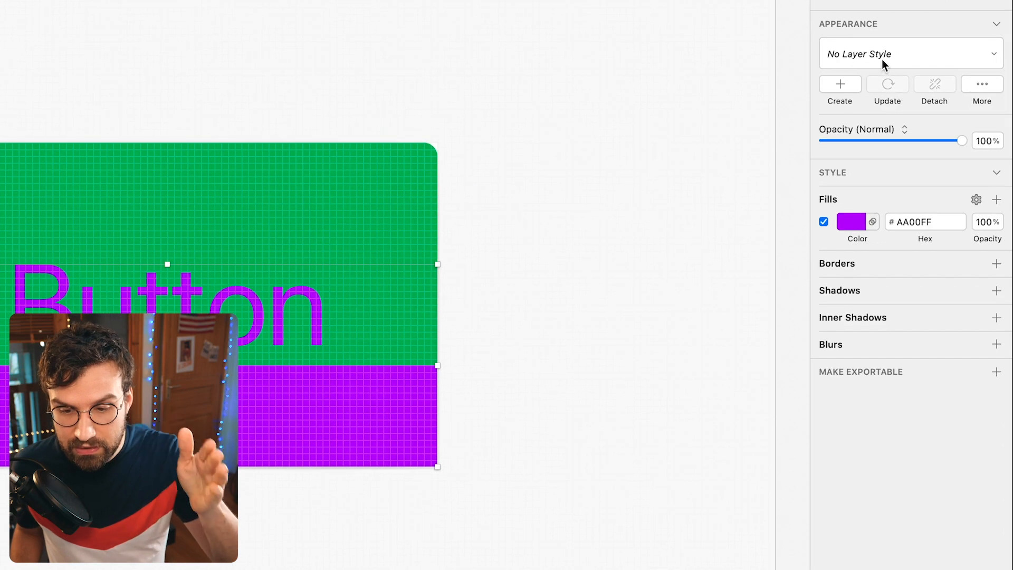
{"action": "left_click", "coordinate": [884, 63]}
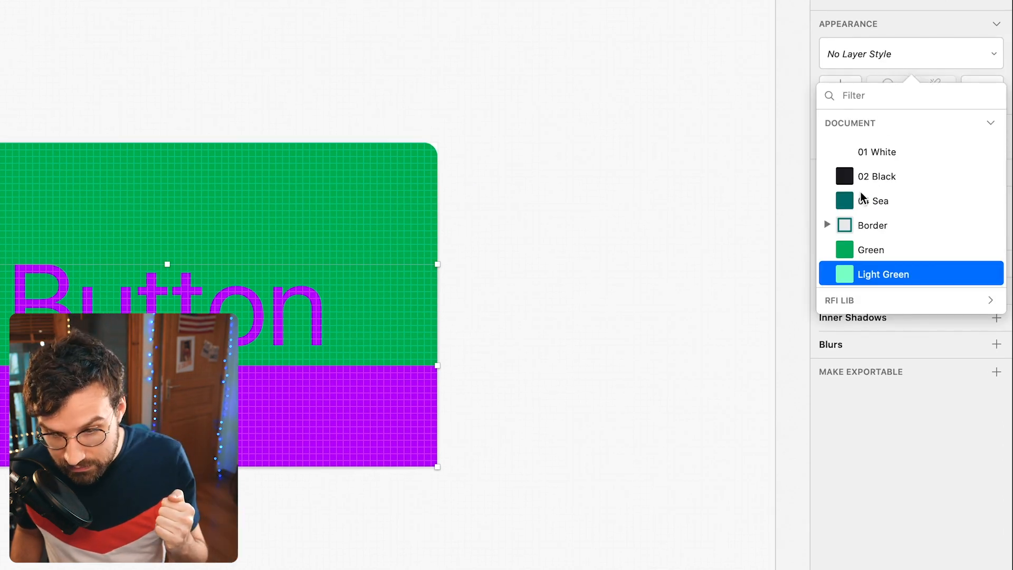
{"action": "left_click", "coordinate": [848, 153]}
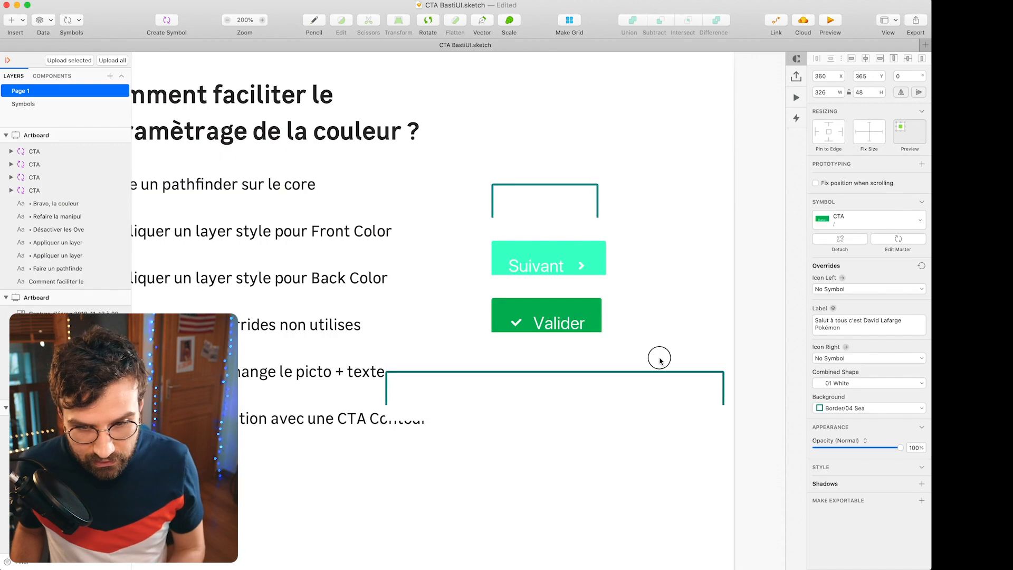
- Rename the CTA master's Combined Shape as "Front Color" and its Background as "Back Color"
{"action": "left_click", "coordinate": [537, 262]}
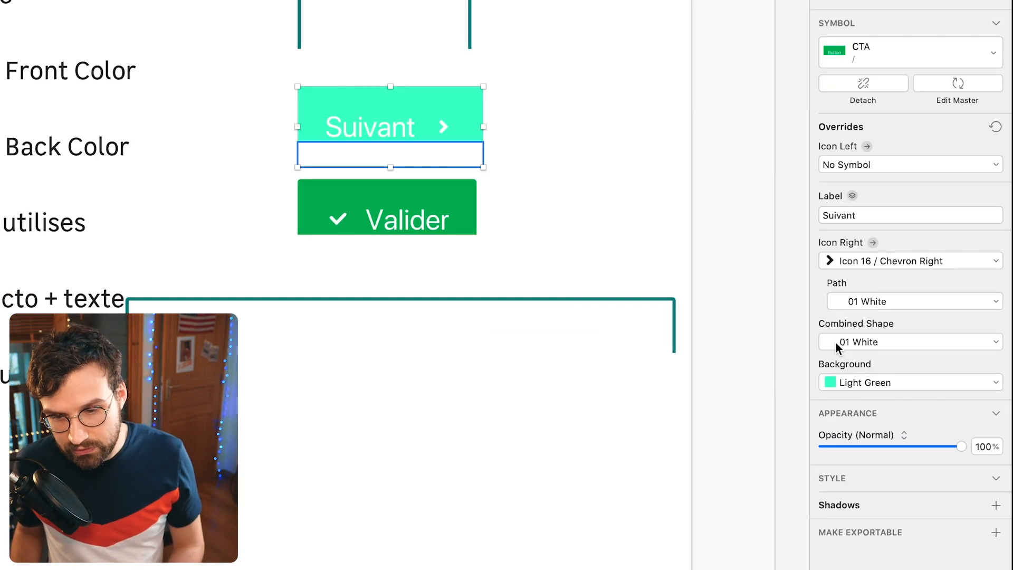
{"action": "left_click", "coordinate": [824, 400]}
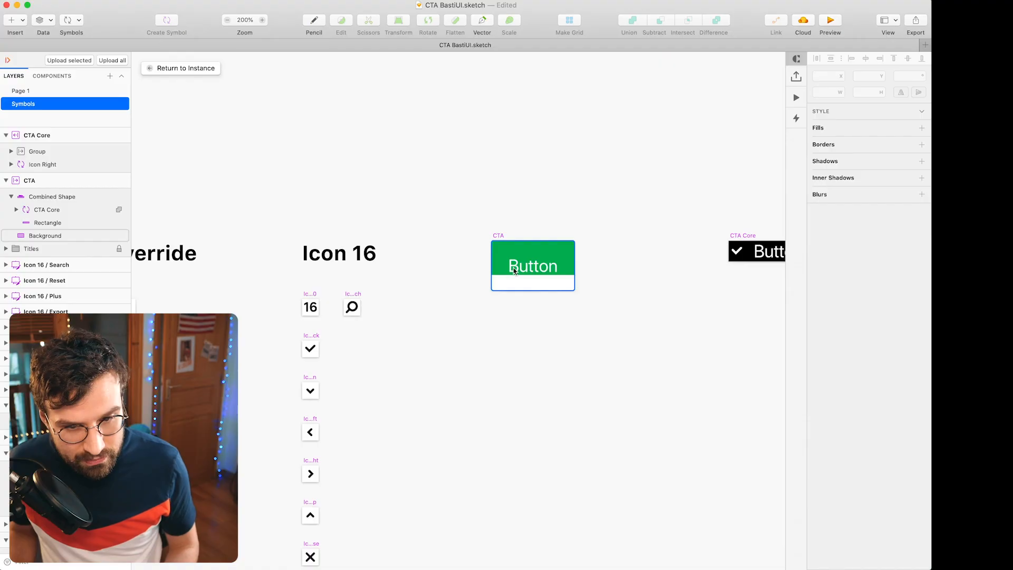
{"action": "left_click", "coordinate": [514, 271]}
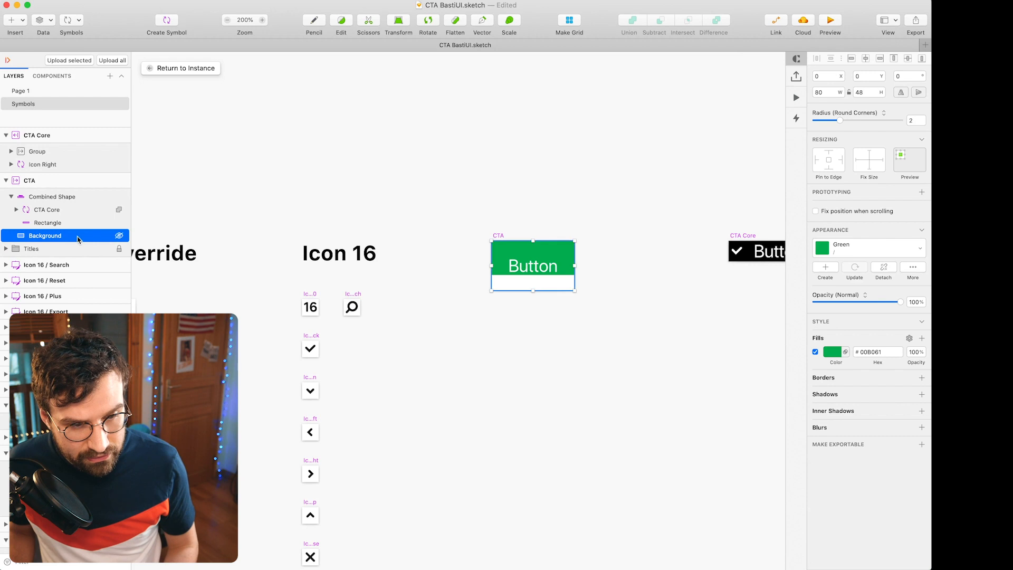
{"action": "left_click", "coordinate": [48, 197]}
{"action": "double_click", "coordinate": [47, 199]}
{"action": "type", "text": "Front Color"}
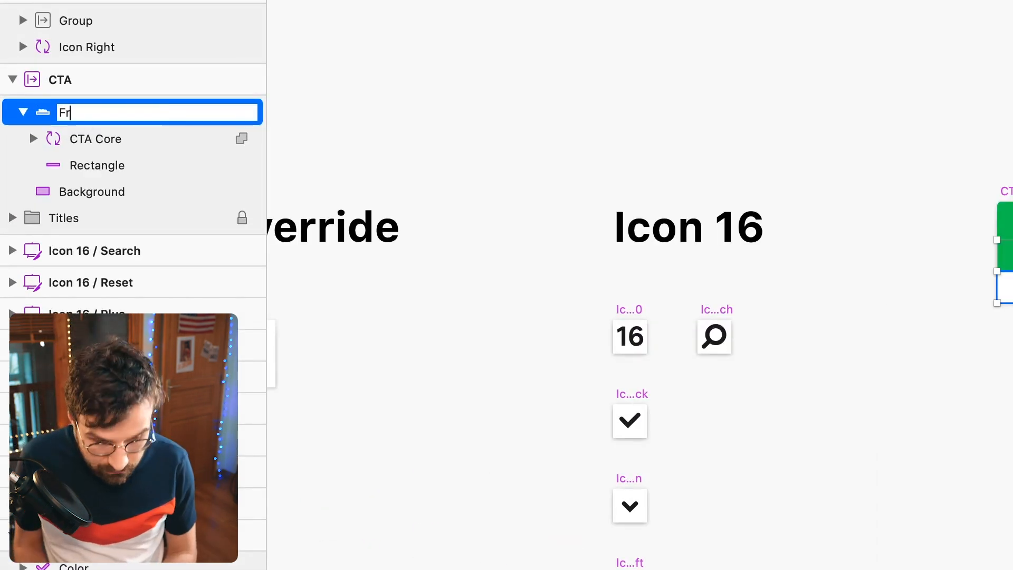
{"action": "key", "text": "Return"}
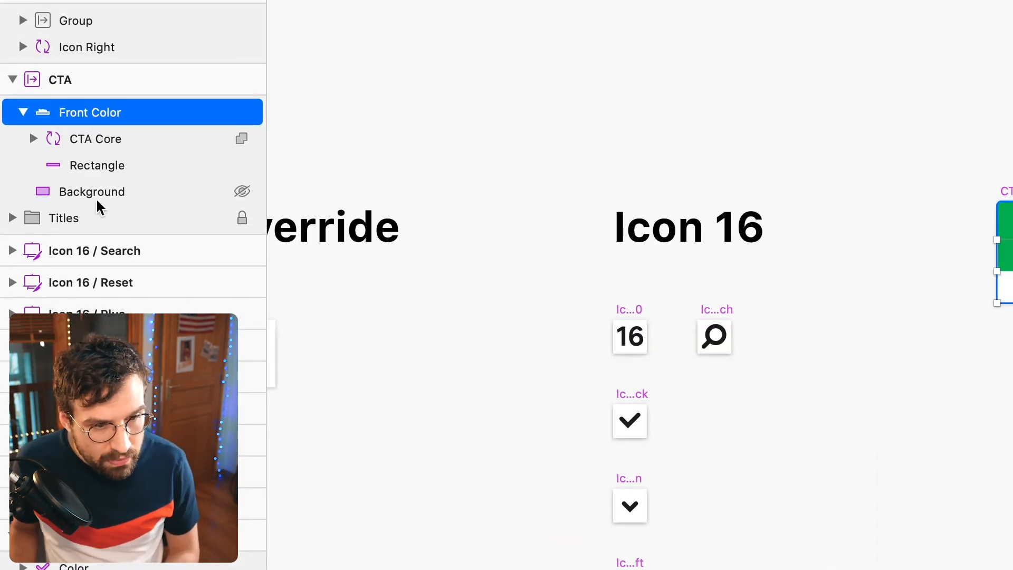
{"action": "double_click", "coordinate": [88, 191]}
{"action": "type", "text": "Back Color"}
{"action": "key", "text": "Return"}
- Reduce the Rectangle inside Front Color to a height of 1 px and set its Y position to 48
{"action": "left_click", "coordinate": [557, 286]}
{"action": "key", "text": "super+plus"}
{"action": "key", "text": "super+plus"}
{"action": "key", "text": "super+plus"}
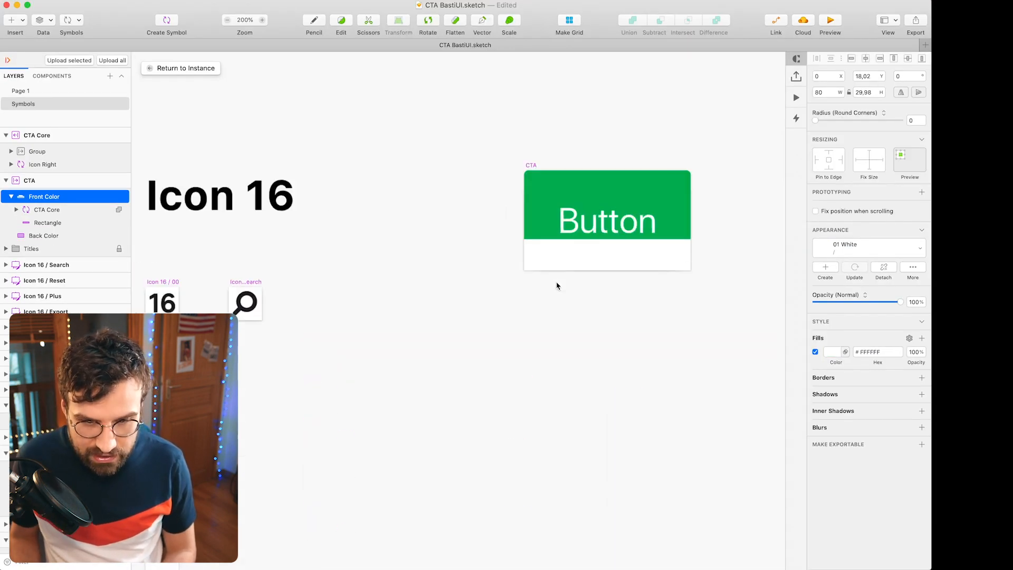
{"action": "left_click_drag", "start_coordinate": [766, 241], "coordinate": [341, 441]}
{"action": "double_click", "coordinate": [364, 263]}
{"action": "scroll", "coordinate": [457, 278], "scroll_direction": "right", "scroll_amount": 4}
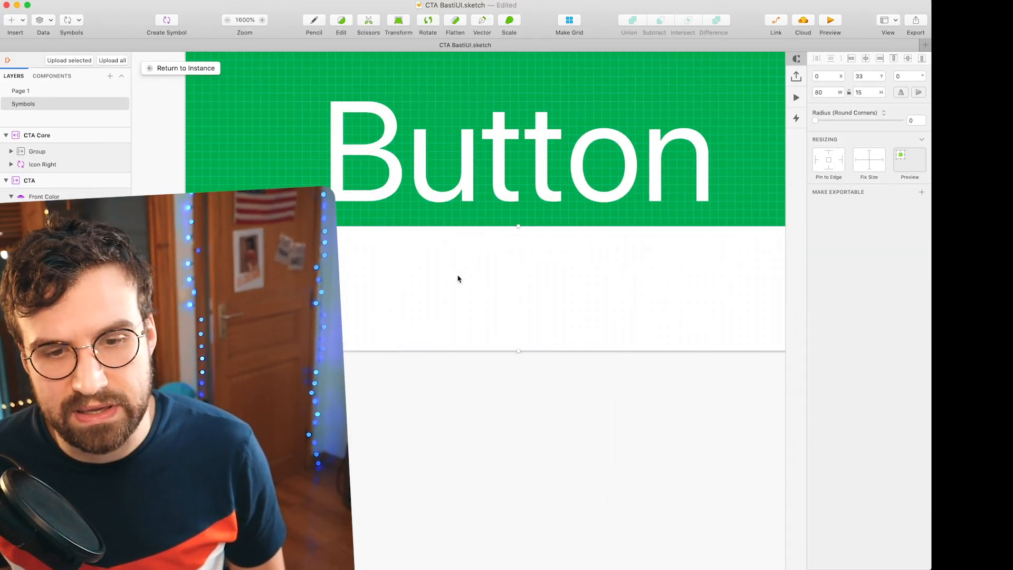
{"action": "left_click_drag", "start_coordinate": [504, 226], "coordinate": [504, 343]}
{"action": "left_click", "coordinate": [502, 393]}
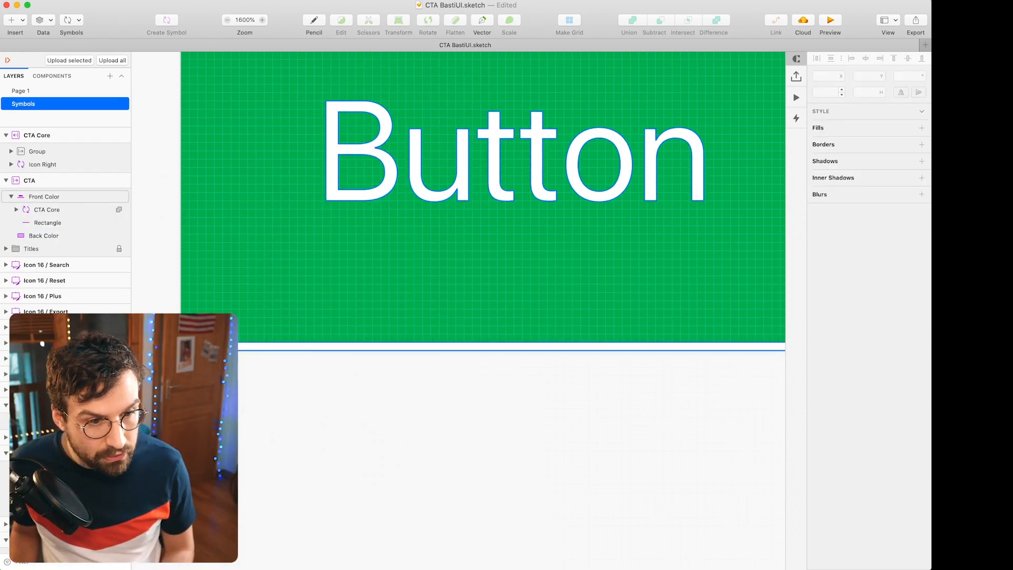
{"action": "left_click", "coordinate": [503, 347]}
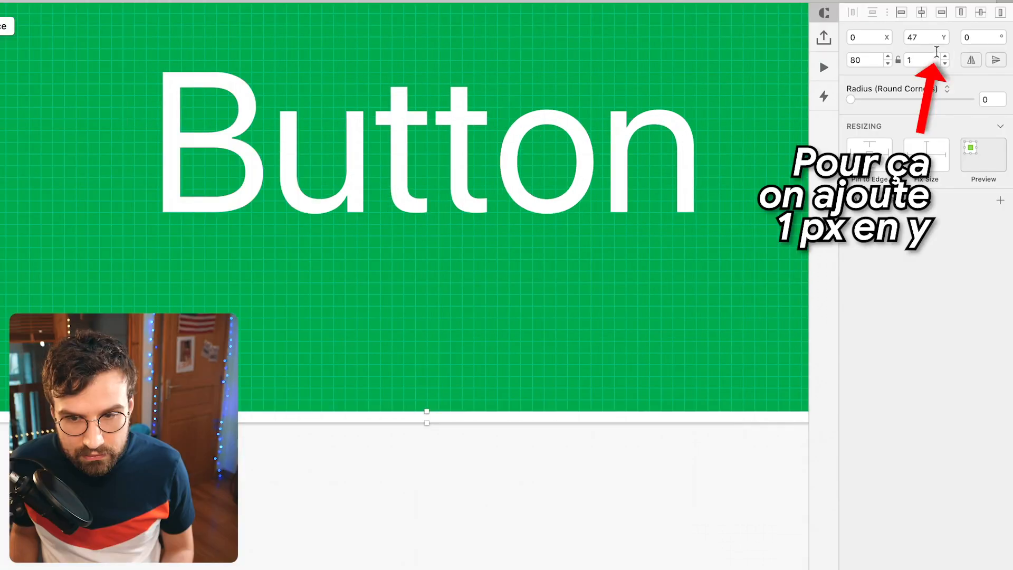
{"action": "left_click", "coordinate": [883, 73]}
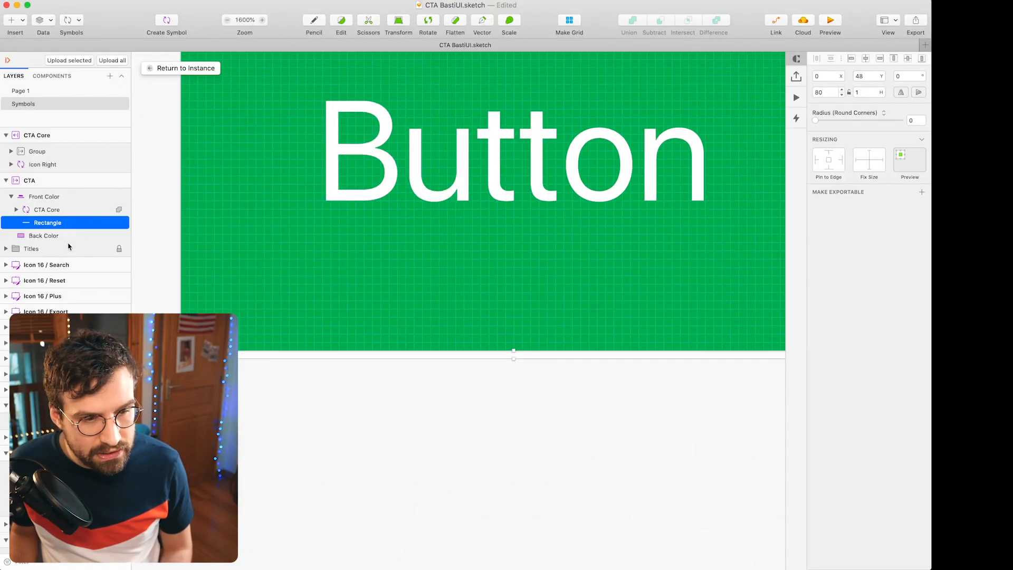
- Turn the Back Color layer of the CTA master into a mask
{"action": "left_click", "coordinate": [68, 236]}
{"action": "right_click", "coordinate": [68, 239]}
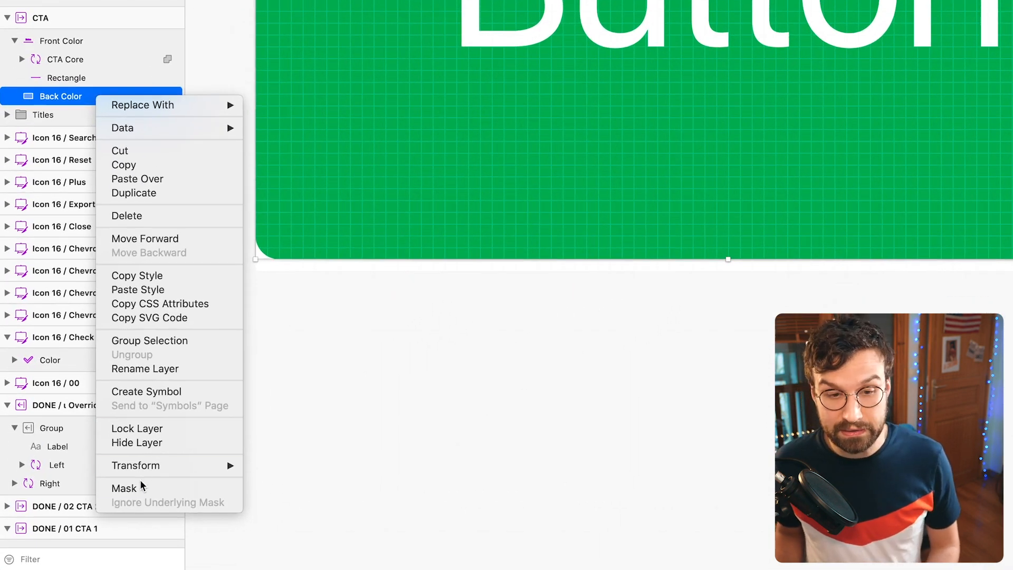
{"action": "left_click", "coordinate": [141, 484]}
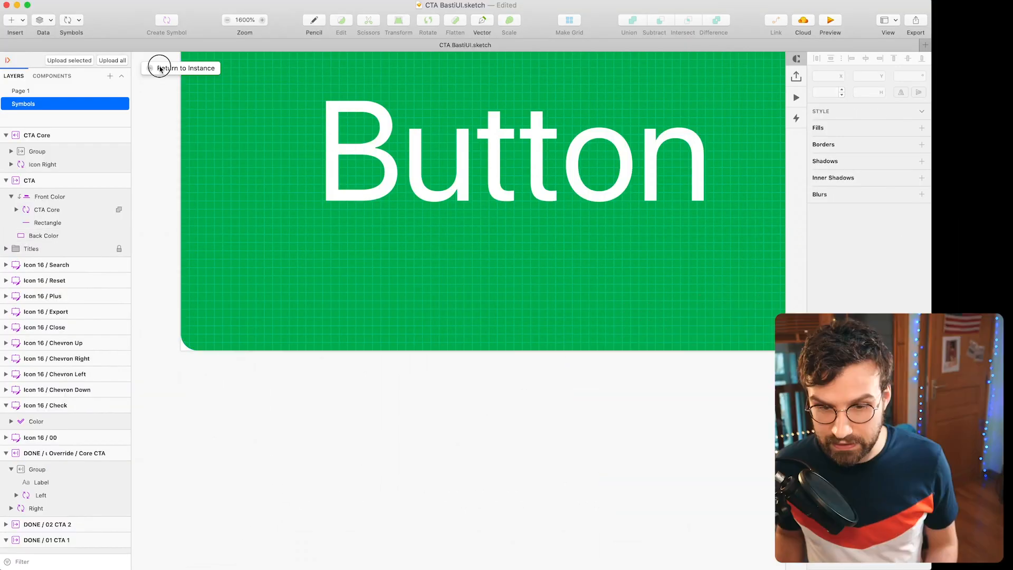
- Return to the artboard, insert a new CTA symbol below the existing buttons and set its label to "Valider"
{"action": "left_click", "coordinate": [159, 68]}
{"action": "left_click_drag", "start_coordinate": [624, 357], "coordinate": [570, 231]}
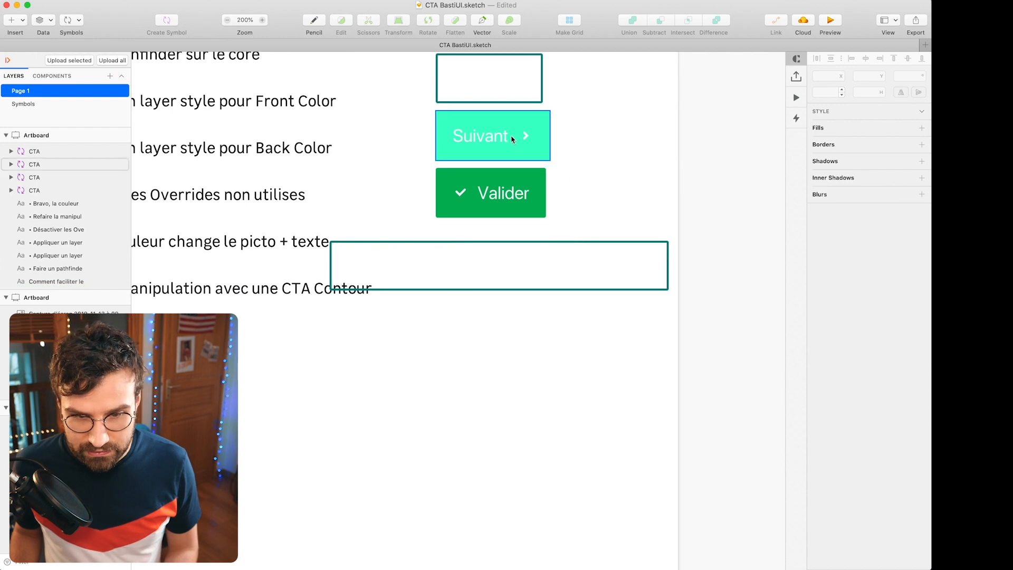
{"action": "left_click", "coordinate": [71, 20]}
{"action": "mouse_move", "coordinate": [103, 36]}
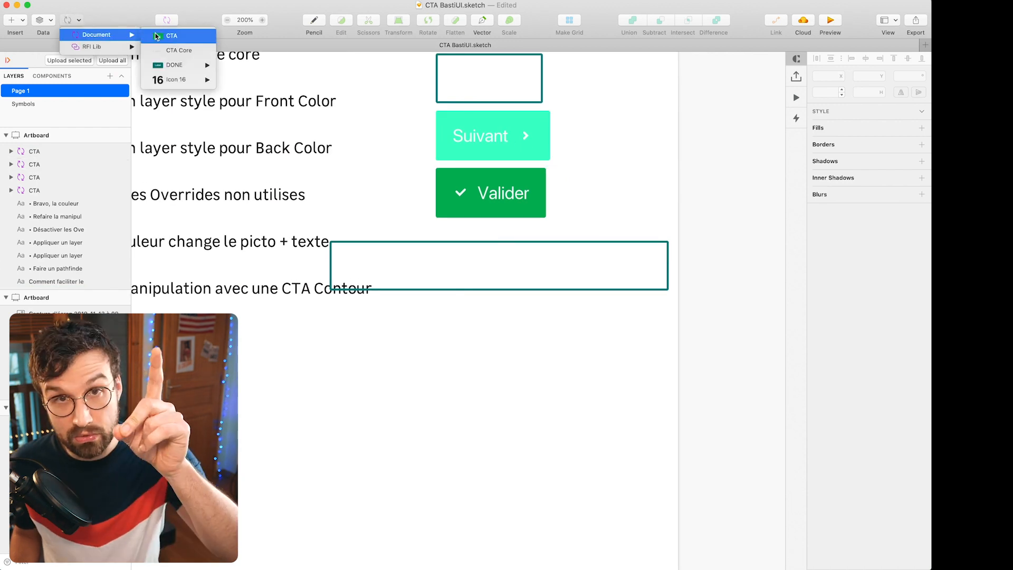
{"action": "left_click", "coordinate": [154, 33]}
{"action": "left_click", "coordinate": [476, 406]}
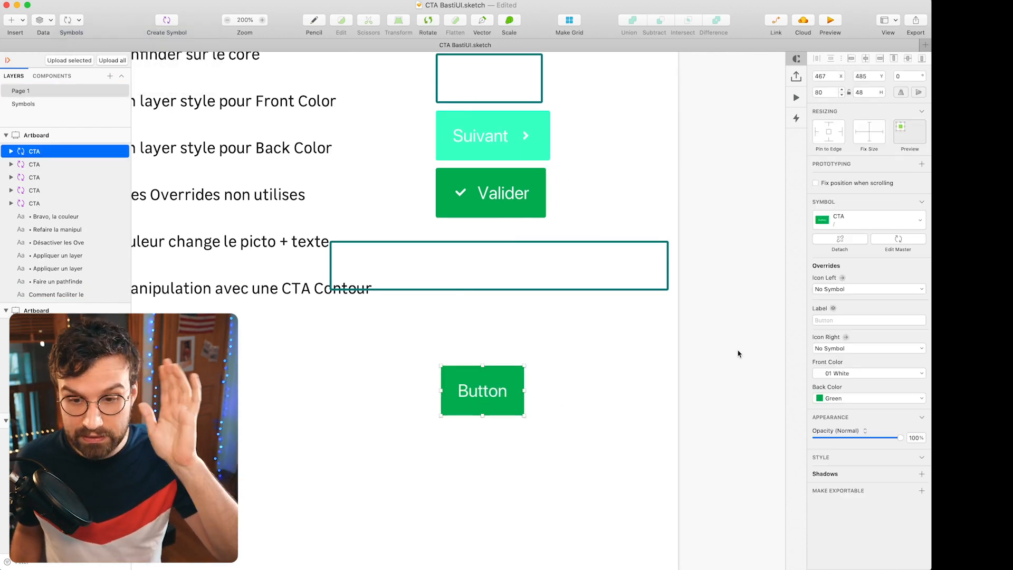
{"action": "left_click", "coordinate": [843, 320]}
{"action": "type", "text": "Valider"}
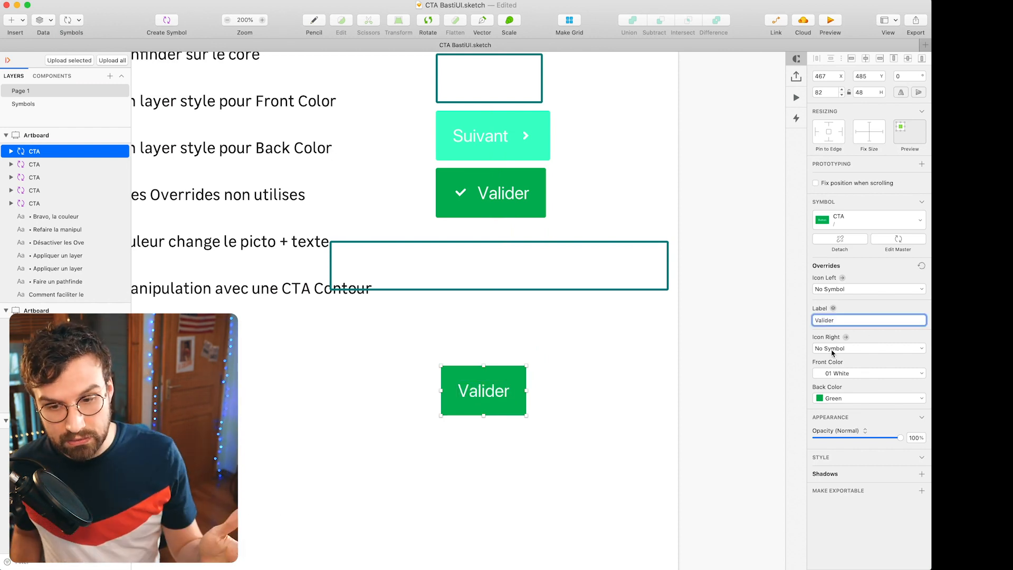
- Set the new Valider button's Icon Left to Icon 16 / Check and duplicate the button directly below it
{"action": "left_click", "coordinate": [869, 289]}
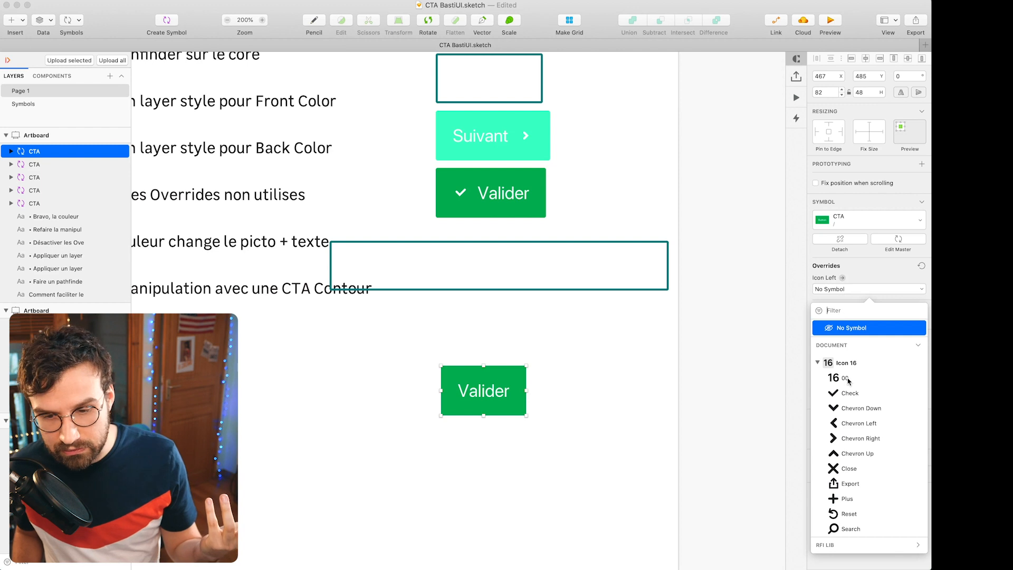
{"action": "left_click", "coordinate": [850, 375]}
{"action": "left_click_drag", "start_coordinate": [515, 391], "coordinate": [498, 450]}
- Give the duplicated Valider button the Back Color style Border/04 Sea and the Front Color style 04 Sea
{"action": "left_click", "coordinate": [833, 423]}
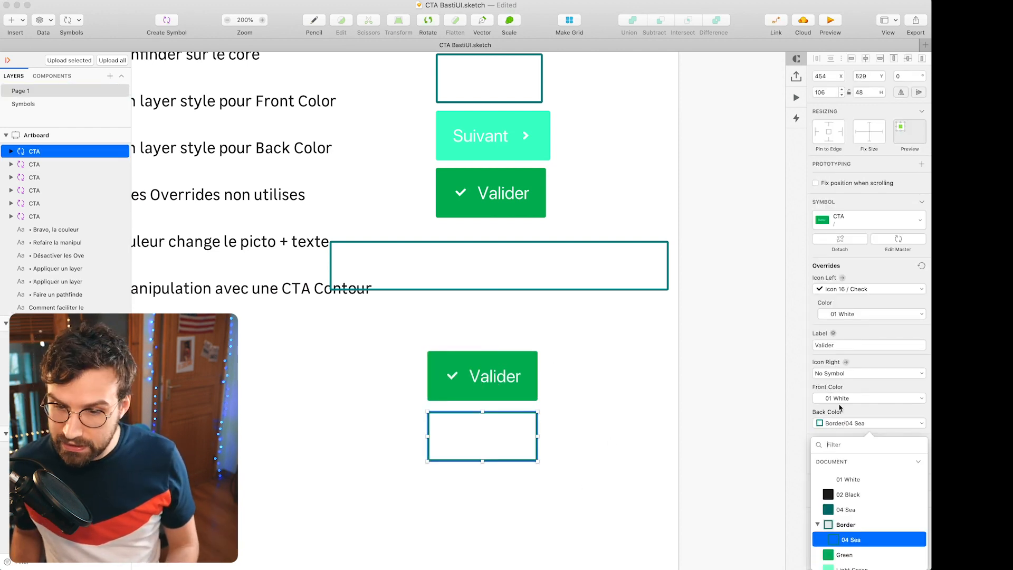
{"action": "left_click", "coordinate": [852, 538]}
{"action": "left_click", "coordinate": [840, 400]}
{"action": "left_click", "coordinate": [852, 482]}
{"action": "left_click", "coordinate": [552, 399]}
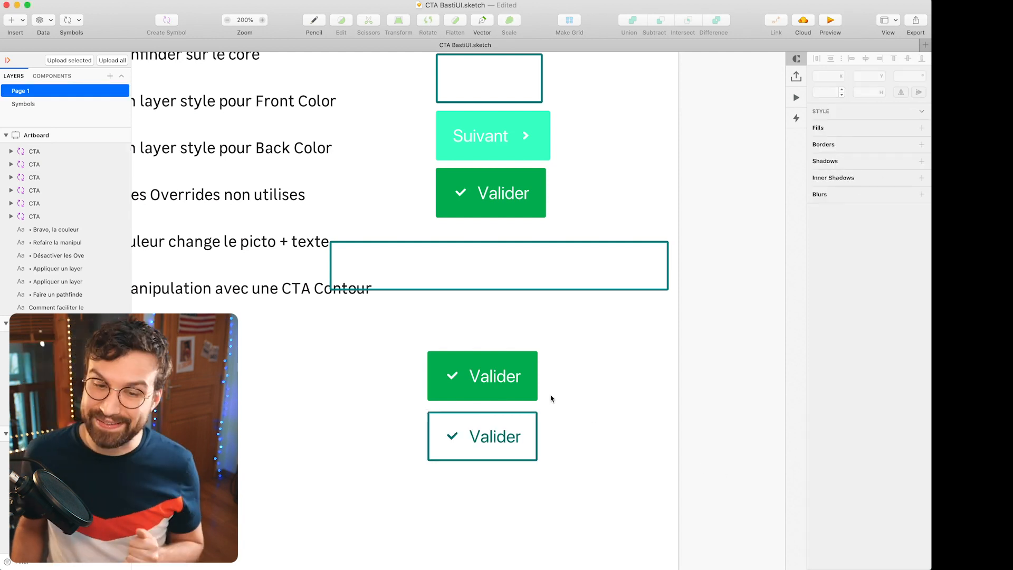
- Round the corners of the Back Color layer in the CTA master into a full pill shape and return to the artboard
{"action": "double_click", "coordinate": [518, 378]}
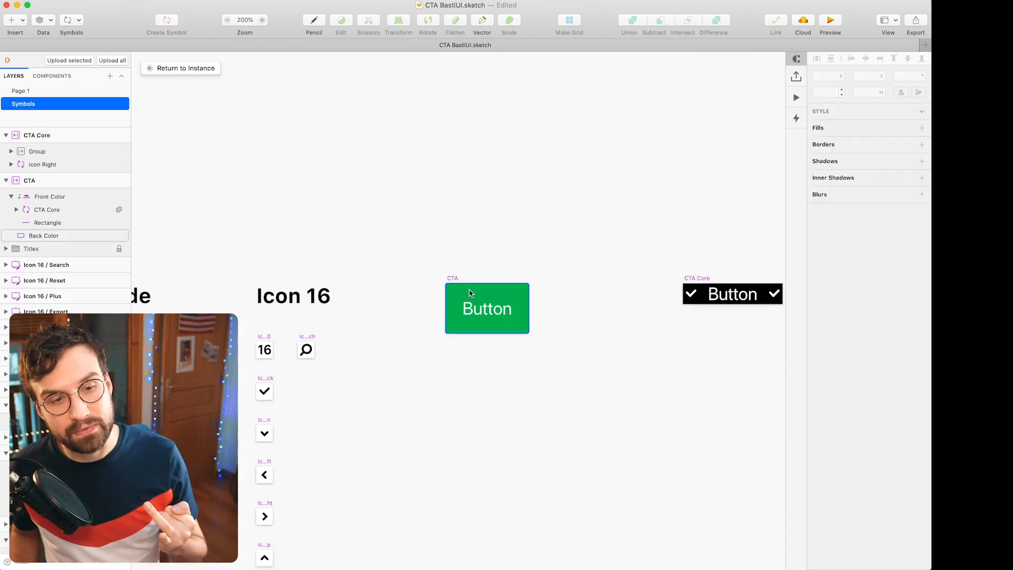
{"action": "left_click", "coordinate": [469, 290]}
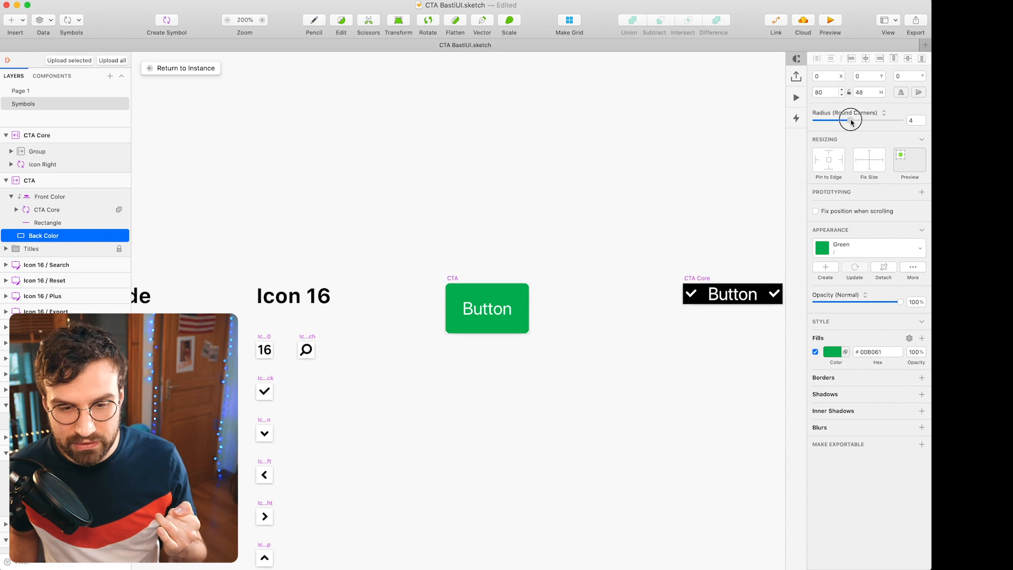
{"action": "left_click", "coordinate": [177, 69]}
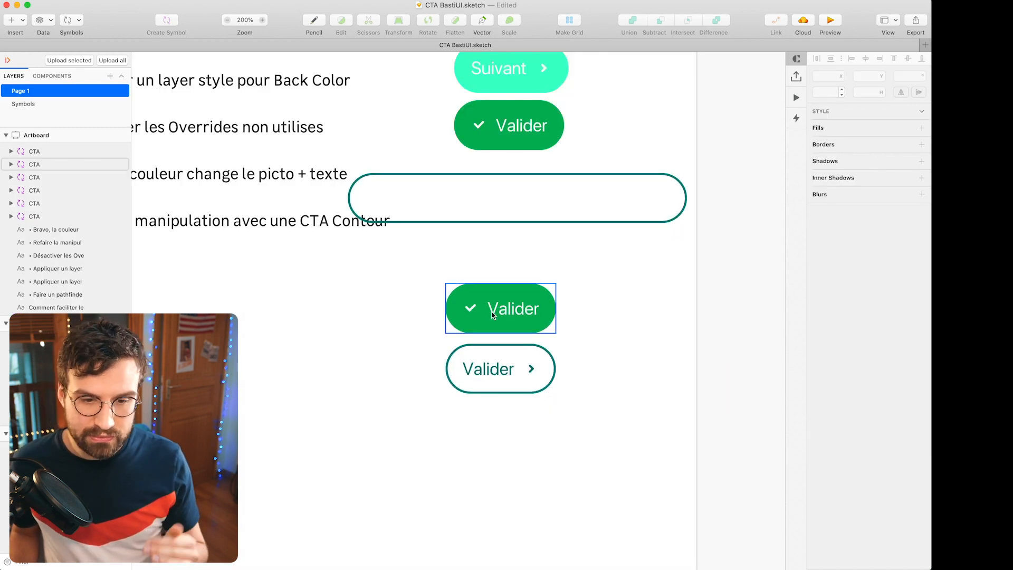
- Change the label of the outlined button with the right chevron to "Continuer"
{"action": "scroll", "coordinate": [533, 407], "scroll_direction": "left", "scroll_amount": 1}
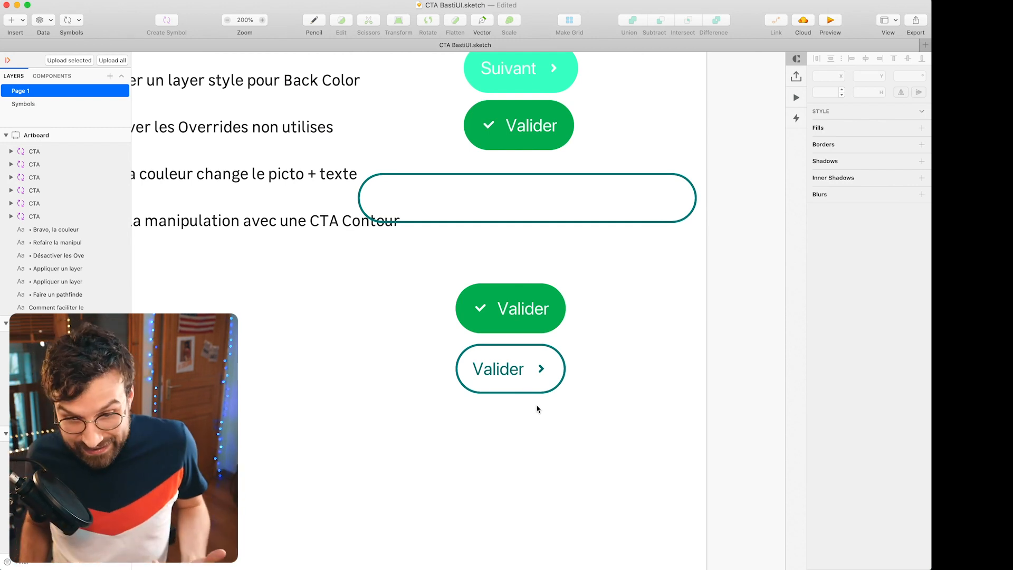
{"action": "left_click", "coordinate": [602, 217]}
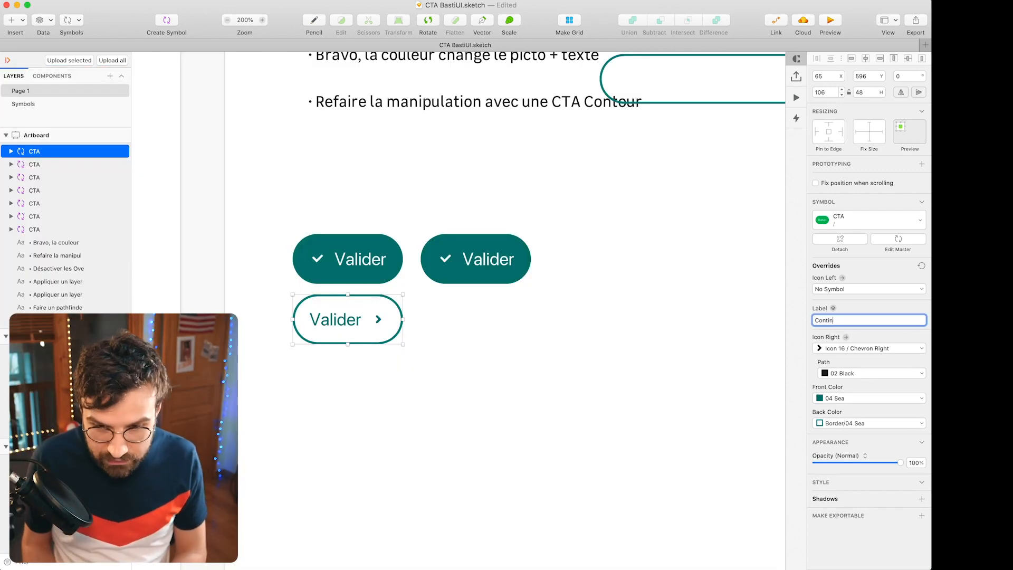
{"action": "type", "text": "uer"}
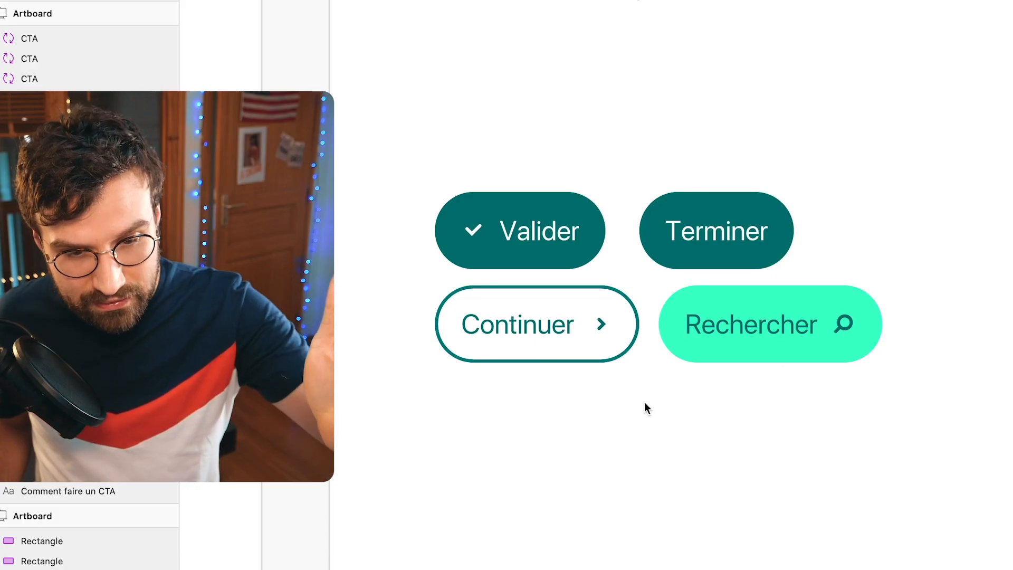
{"action": "left_click", "coordinate": [401, 340]}
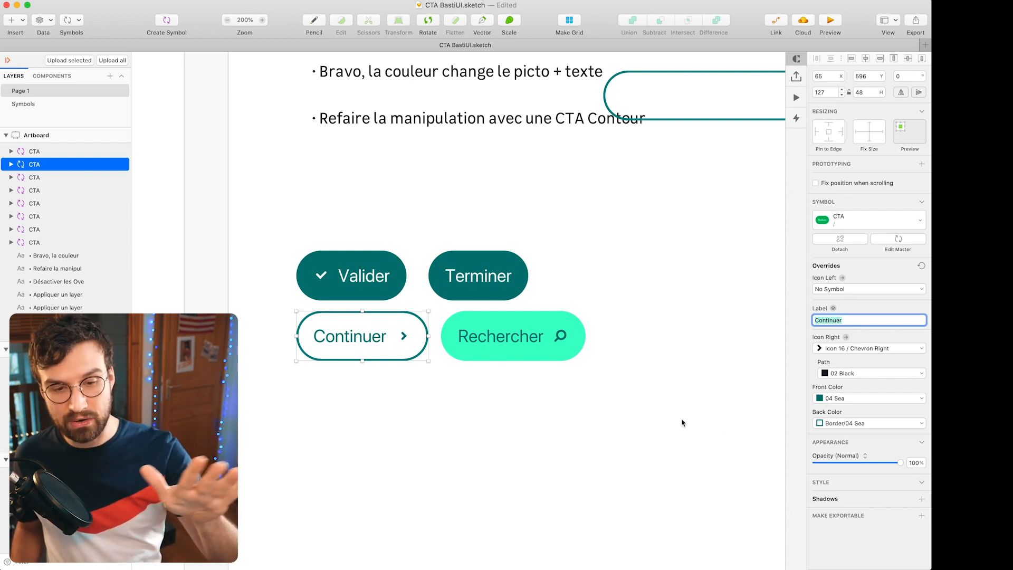
{"action": "left_click", "coordinate": [583, 407]}
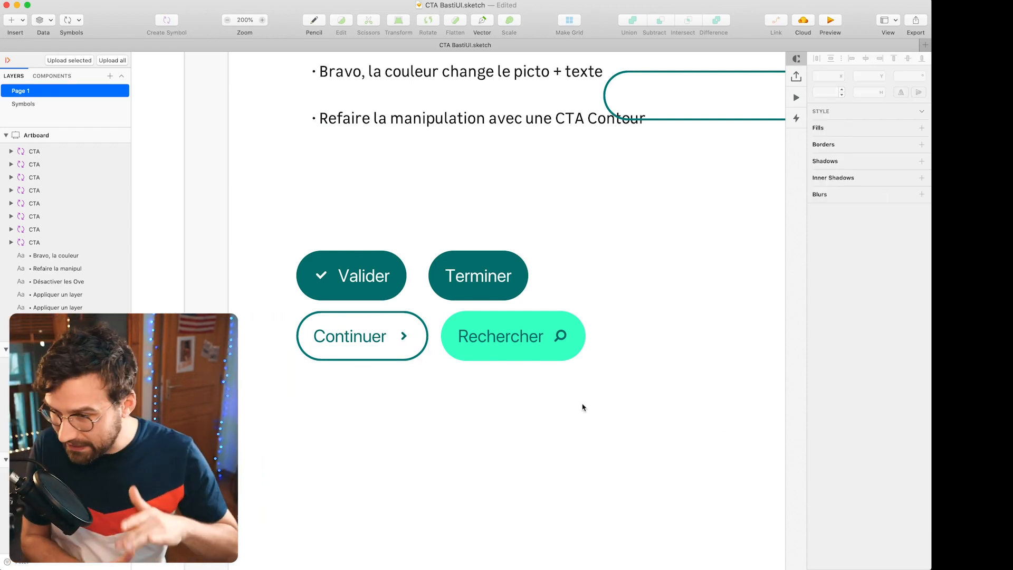